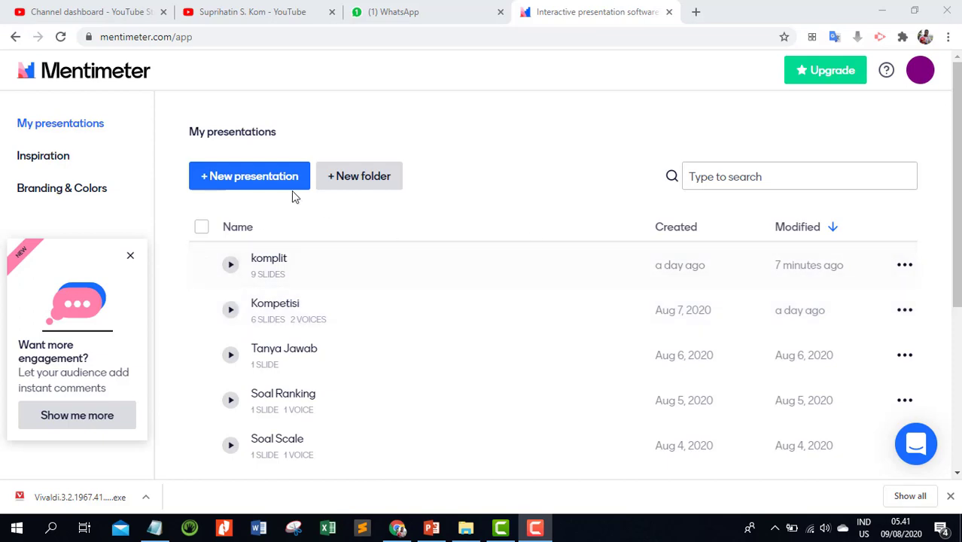
# Create a new presentation named "Web Browser".
pyautogui.click(259, 187)
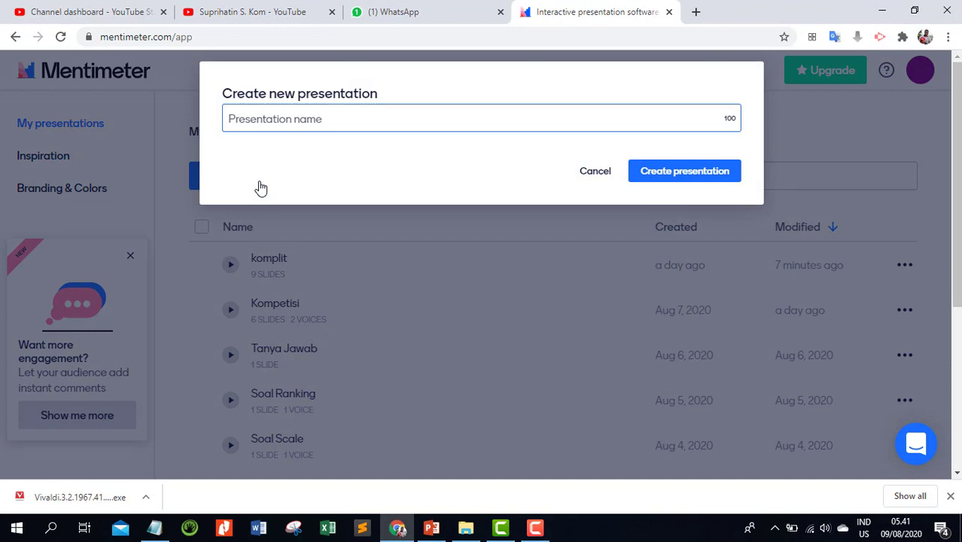
pyautogui.write('Web ')
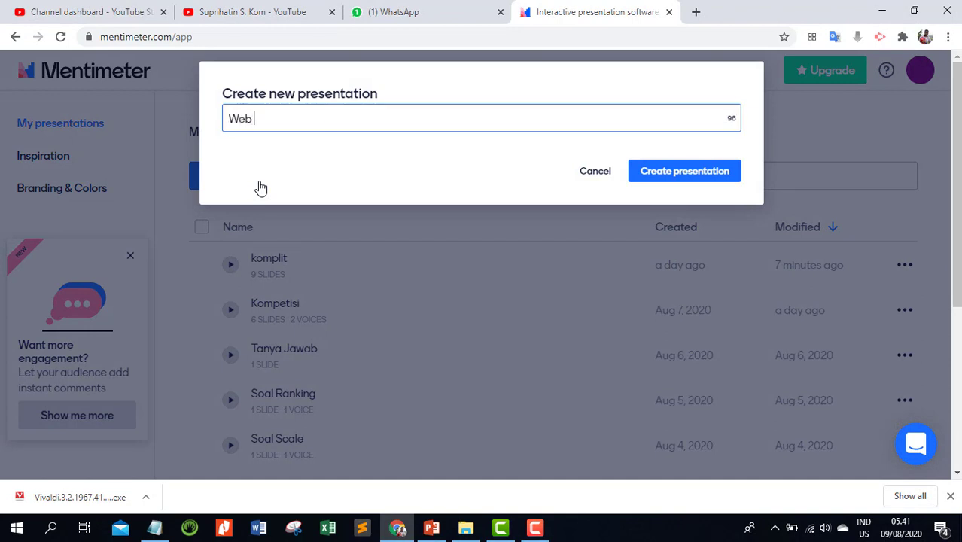
pyautogui.write('Browser')
pyautogui.click(659, 174)
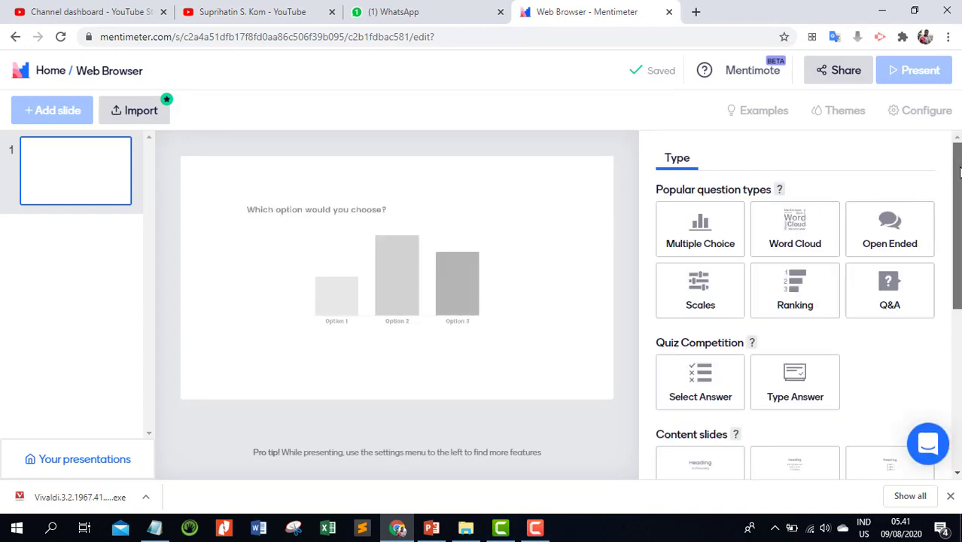
# Make the first slide a Heading content slide and set its heading to "Web Browser".
pyautogui.scroll(-1, 957, 192)
pyautogui.scroll(-3, 958, 192)
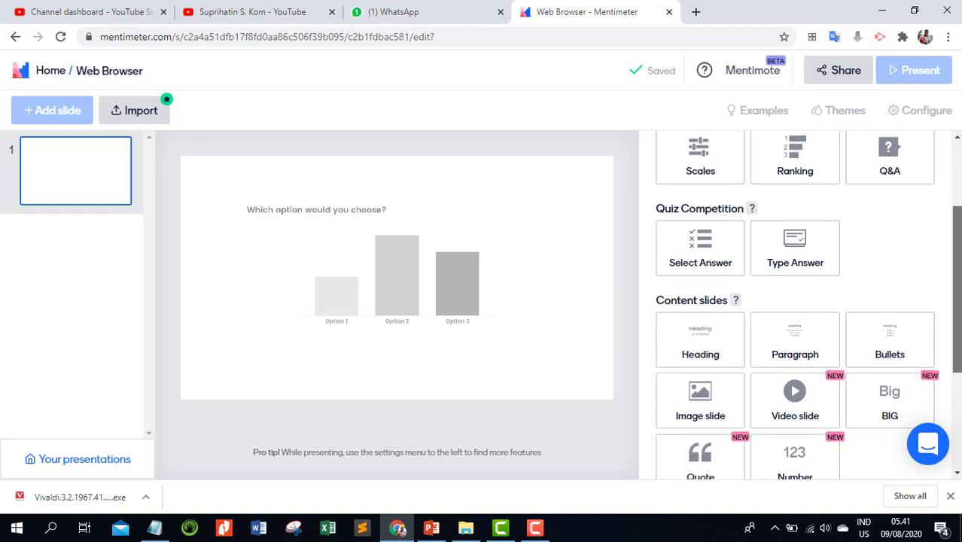
pyautogui.moveTo(957, 271); pyautogui.dragTo(957, 276)
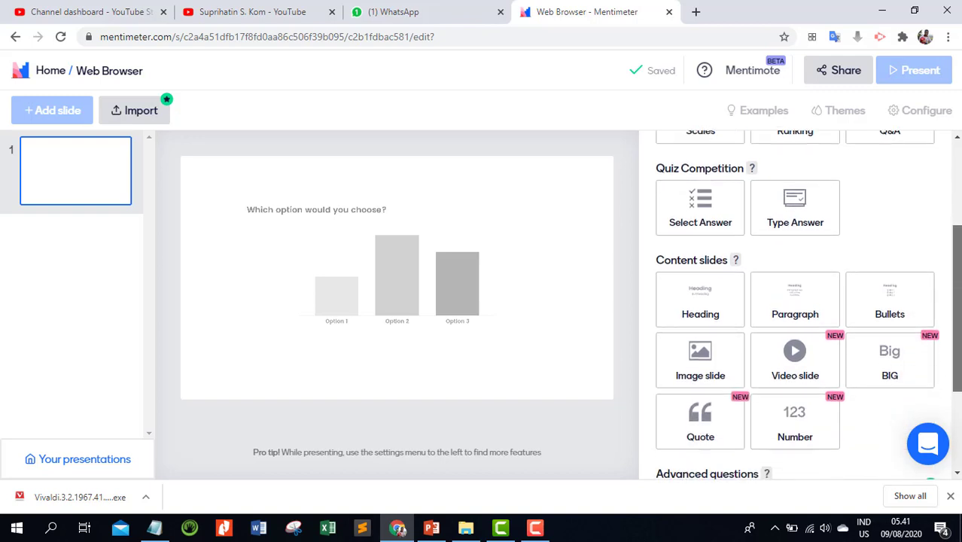
pyautogui.click(689, 321)
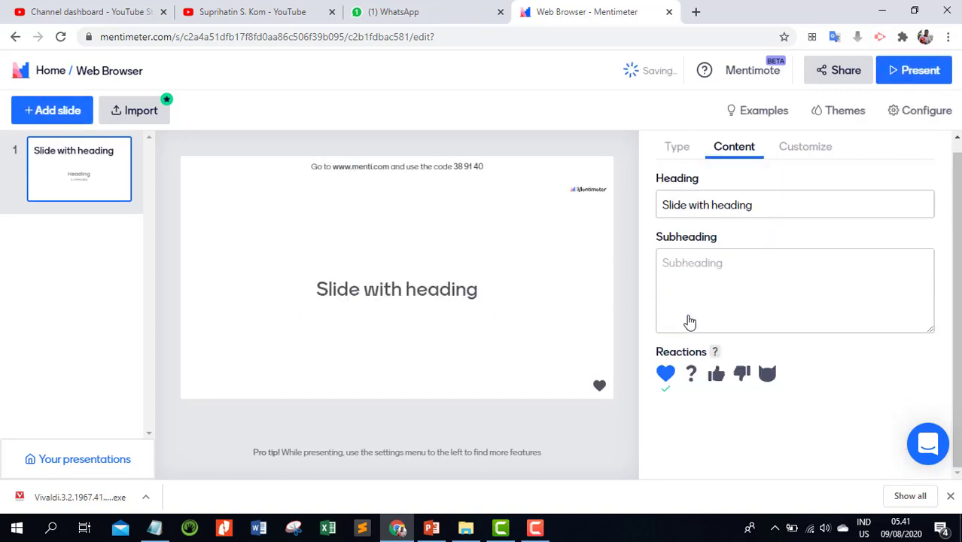
pyautogui.click(809, 205)
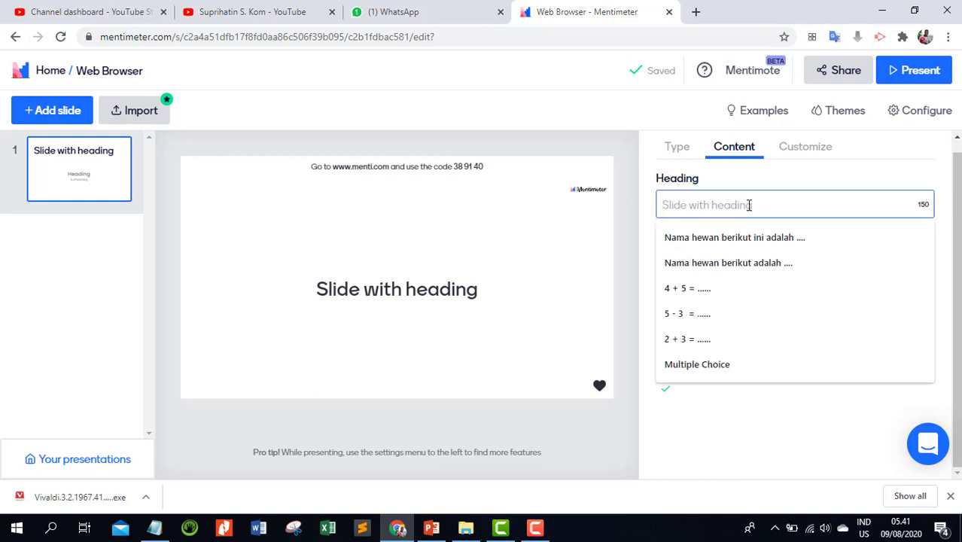
pyautogui.write('Web ')
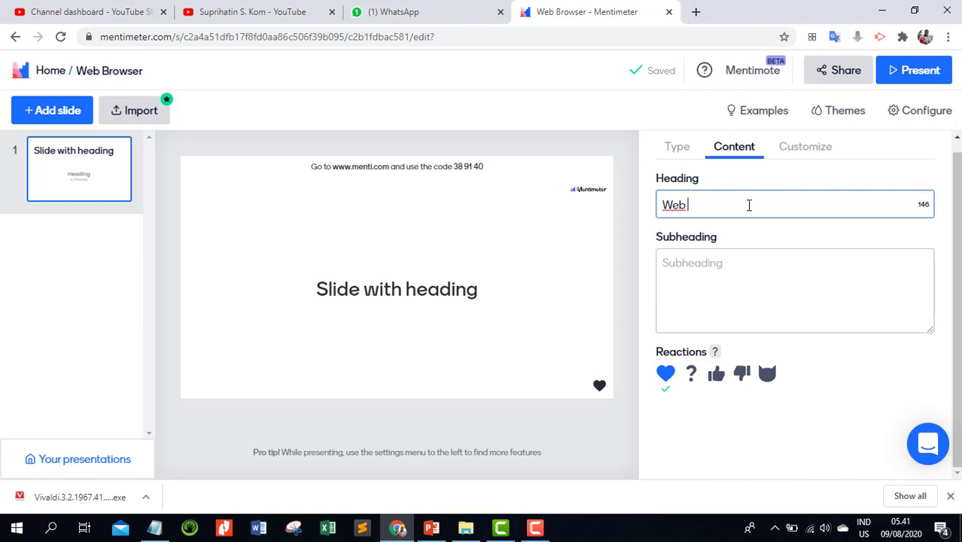
pyautogui.write('Browser')
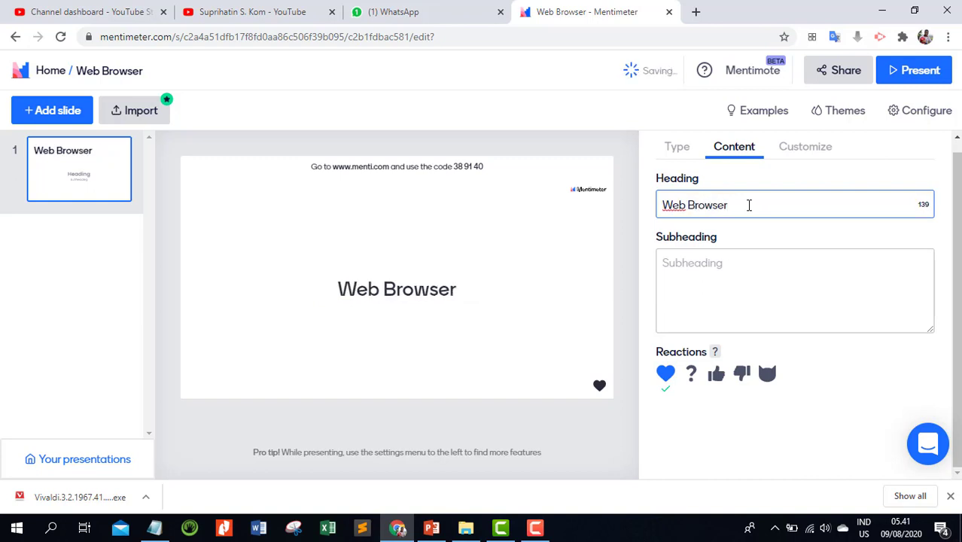
# Enter a subheading that reads "Create by" followed by the author's name.
pyautogui.click(754, 279)
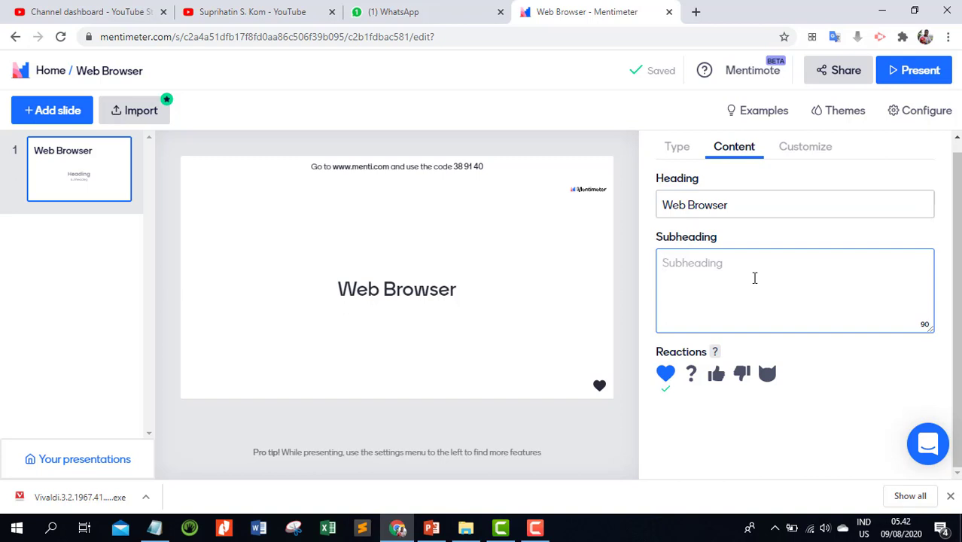
pyautogui.write('Create by ')
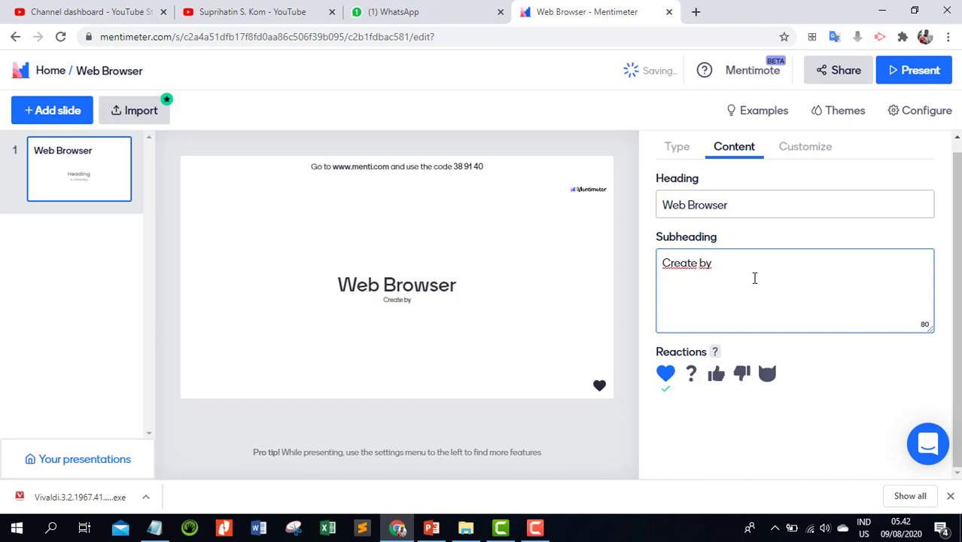
pyautogui.write('Suprihatin')
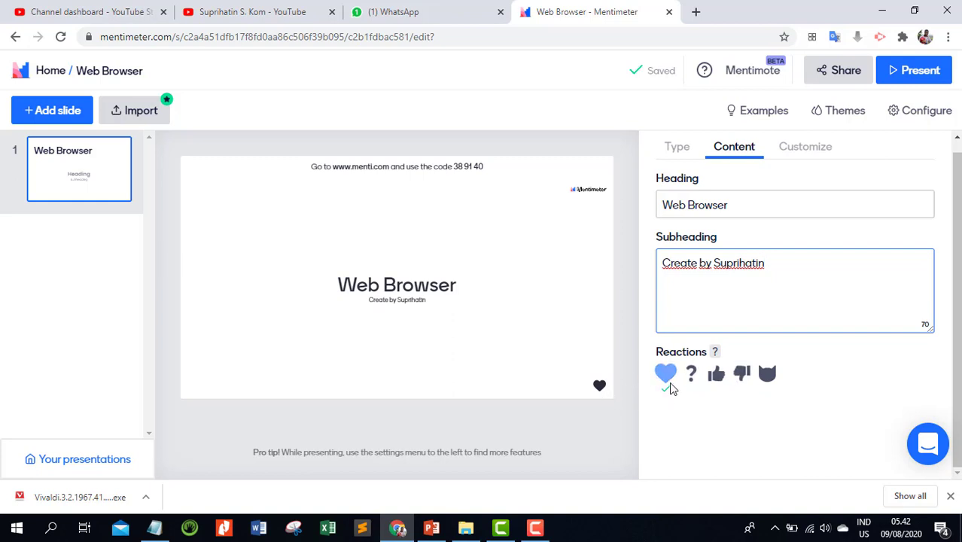
# Enable the thumbs-up reaction on the heading slide, and try the thumbs-down reaction before switching it off again.
pyautogui.click(716, 381)
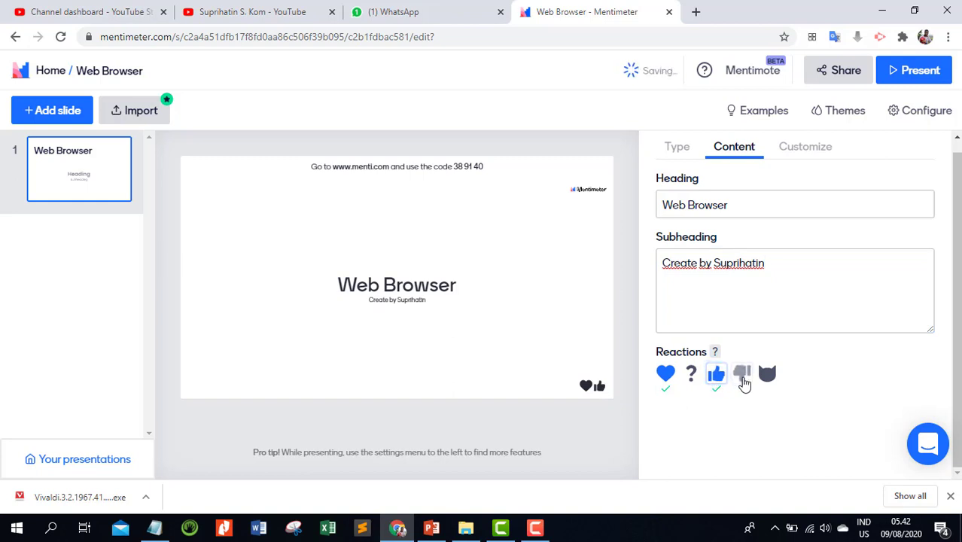
pyautogui.click(742, 380)
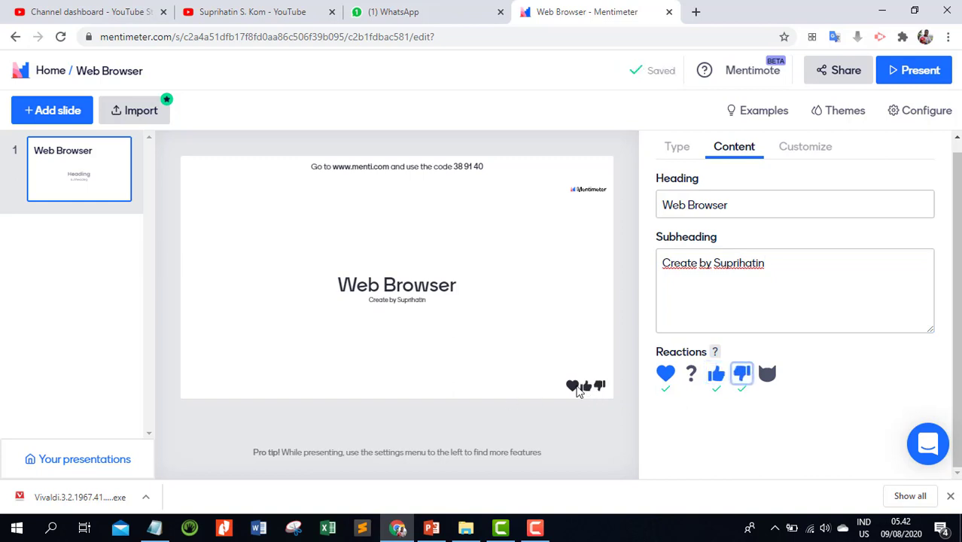
pyautogui.click(742, 378)
pyautogui.click(717, 381)
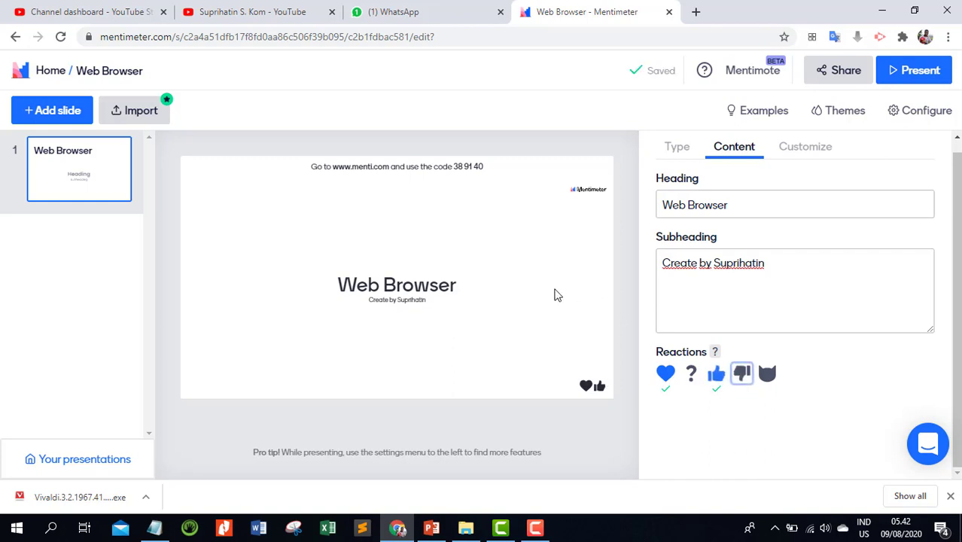
# Add a second slide of the Word Cloud question type.
pyautogui.click(79, 113)
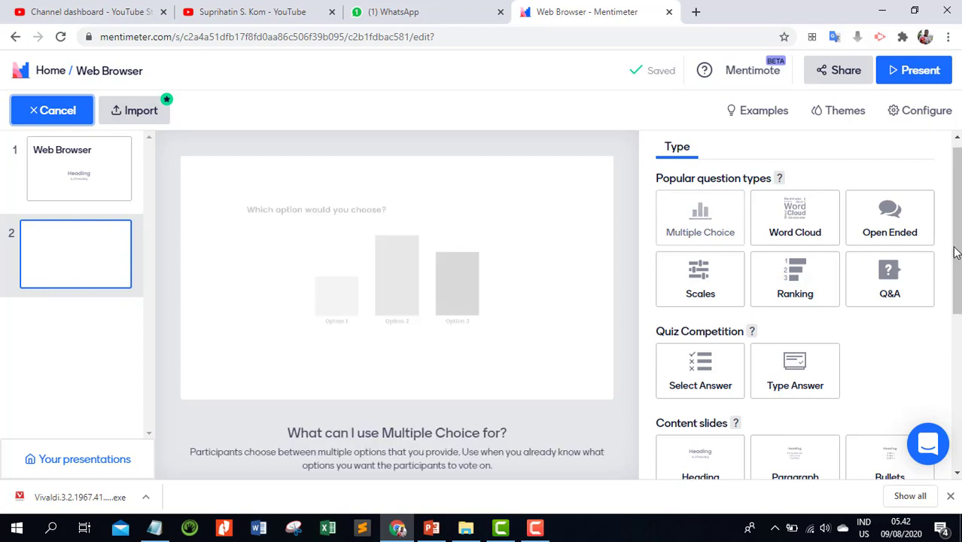
pyautogui.scroll(1, 957, 237)
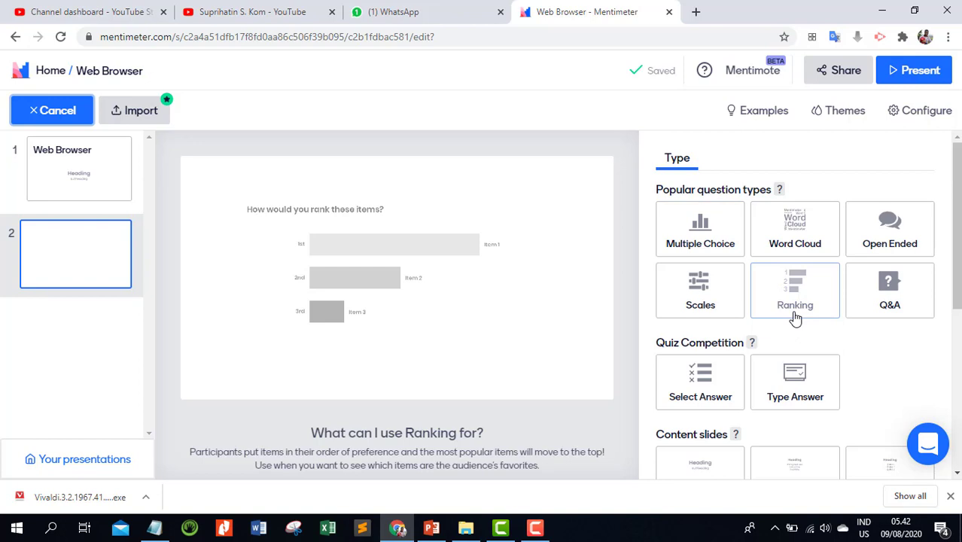
pyautogui.click(803, 233)
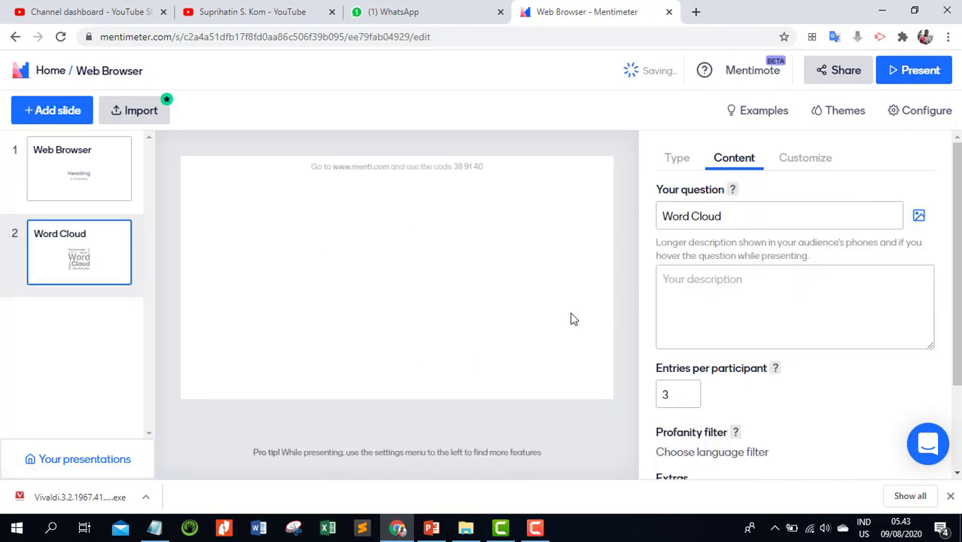
# Set the word cloud slide's question to "Web browser yang Anda gunakan".
pyautogui.click(708, 220)
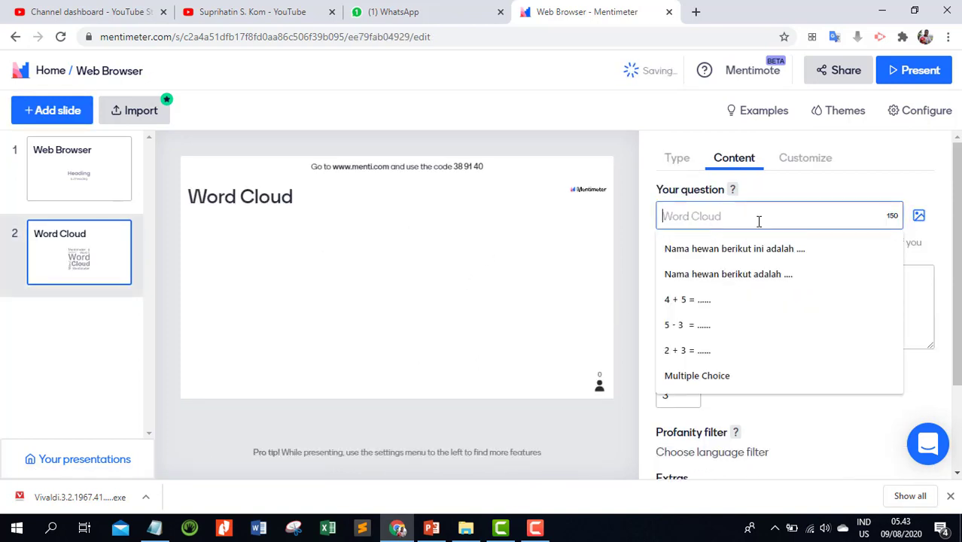
pyautogui.write('We')
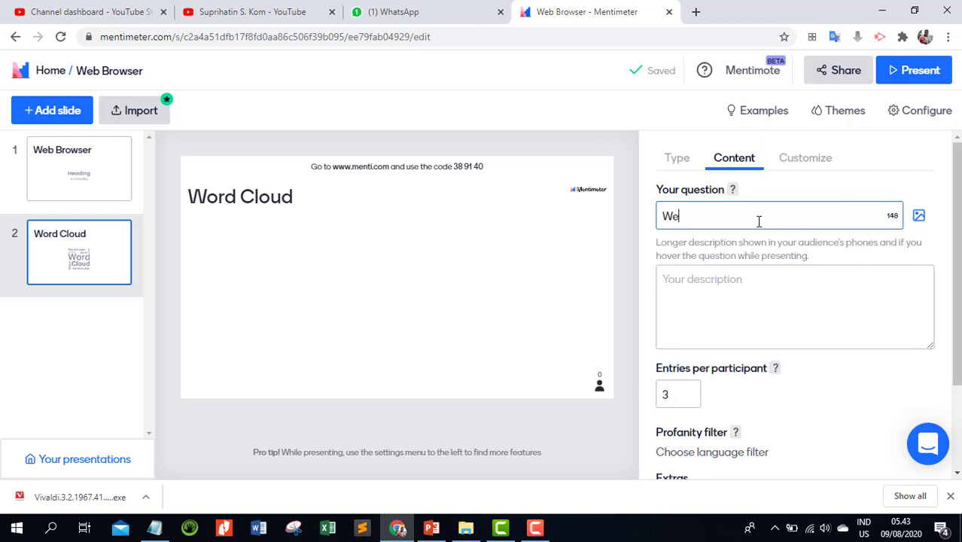
pyautogui.write('b browser')
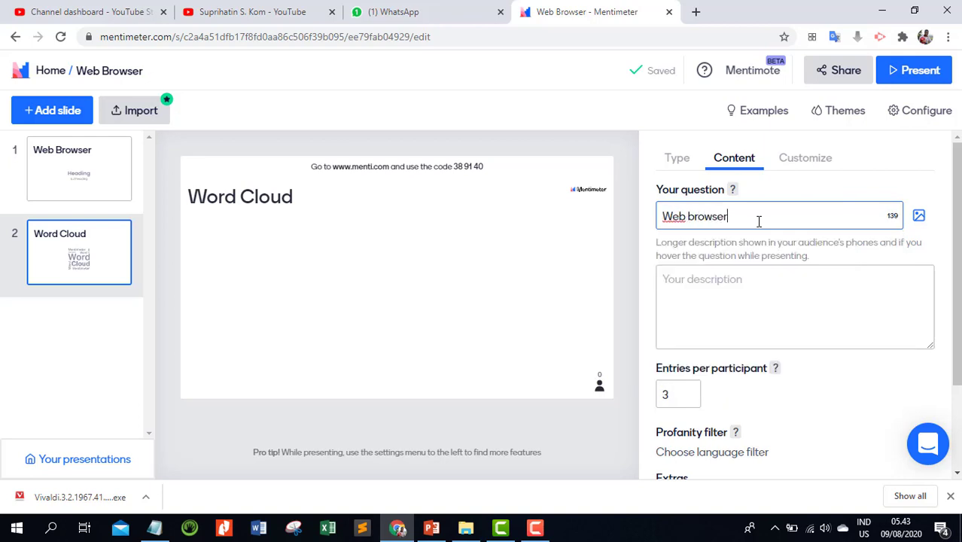
pyautogui.write(' yang An')
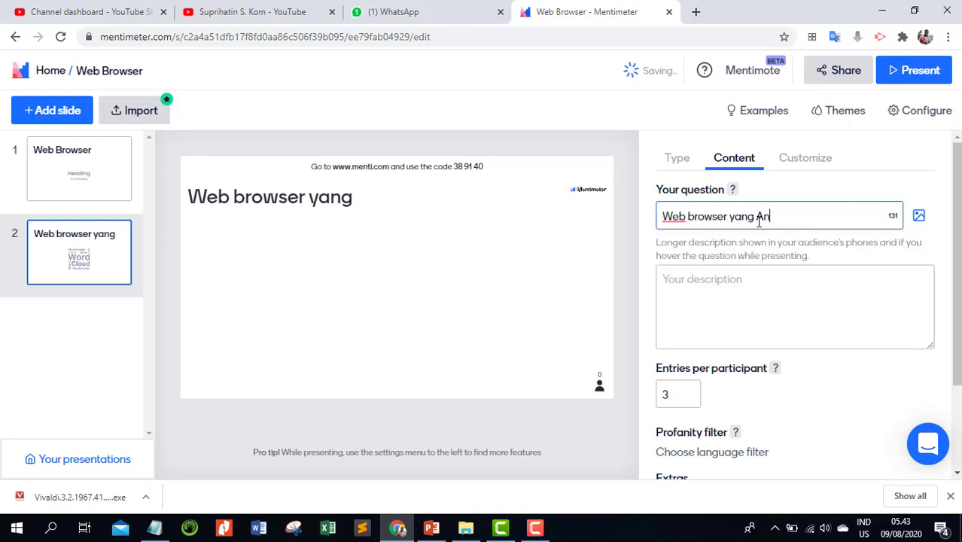
pyautogui.write('da gunakan')
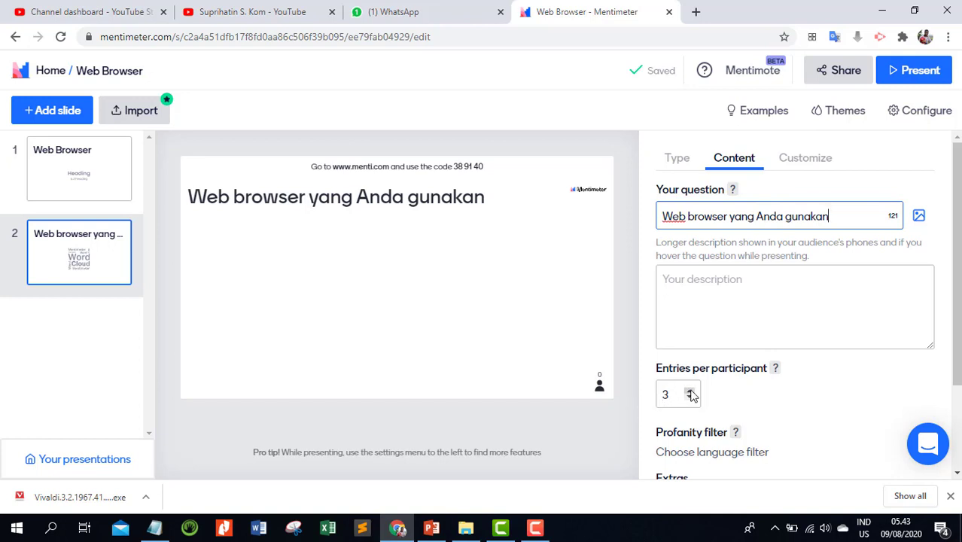
# Try raising the word cloud's entries per participant to 5, and set the number back to 3.
pyautogui.click(690, 392)
pyautogui.click(691, 392)
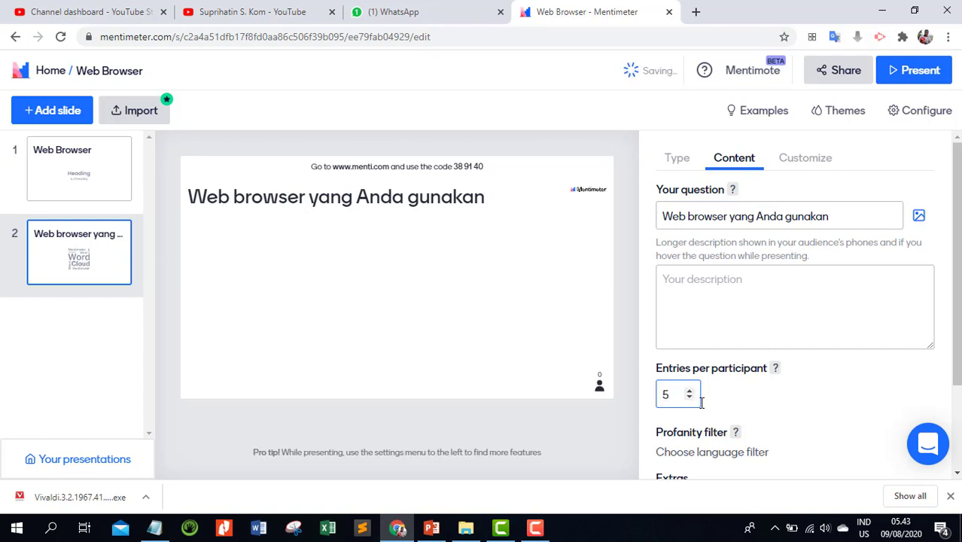
pyautogui.click(690, 397)
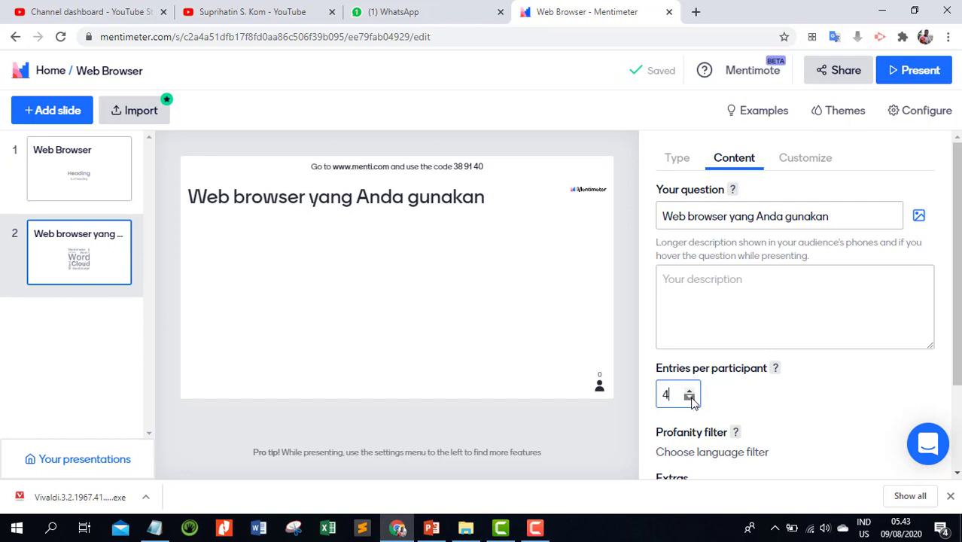
pyautogui.click(690, 398)
# Turn on the word cloud's profanity filter for all available languages, including ASCII and emoji.
pyautogui.scroll(-2, 706, 396)
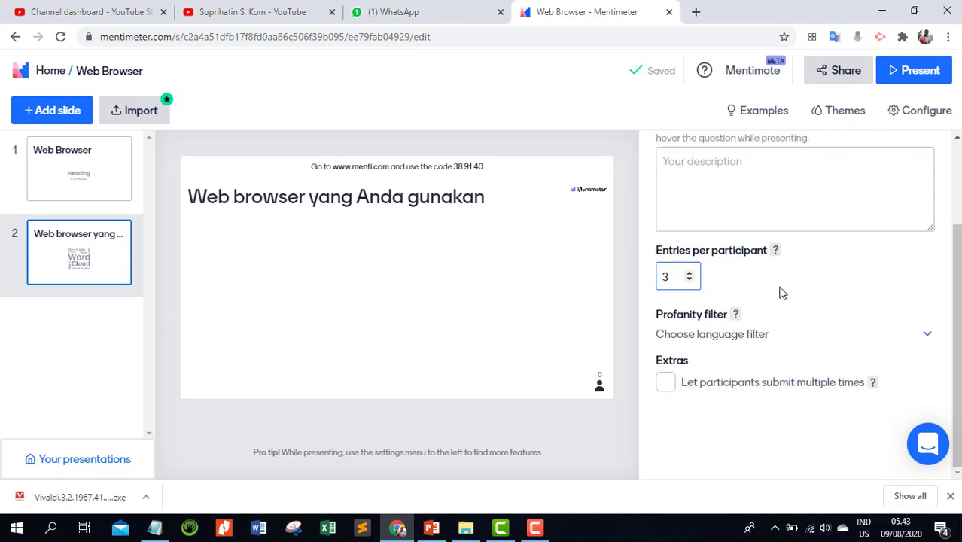
pyautogui.scroll(2, 781, 293)
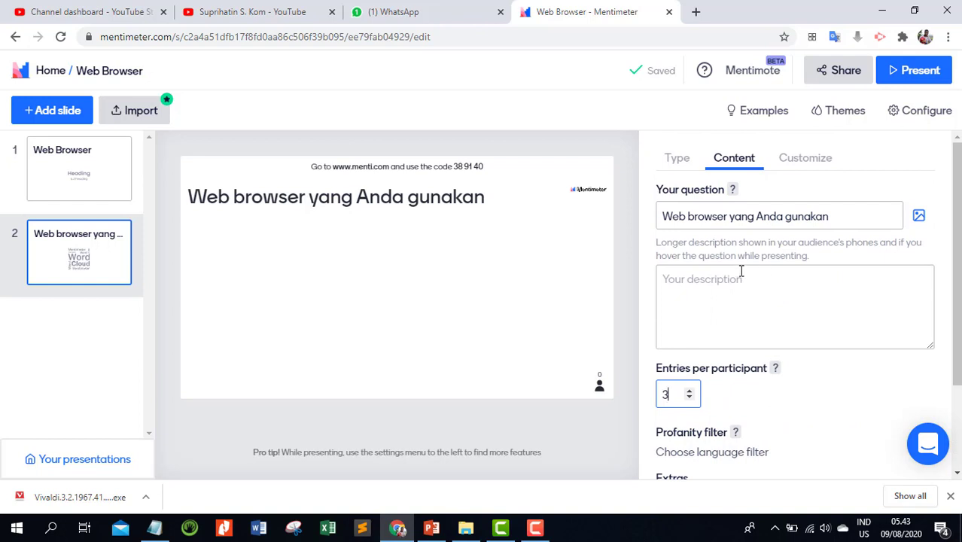
pyautogui.scroll(-2, 741, 277)
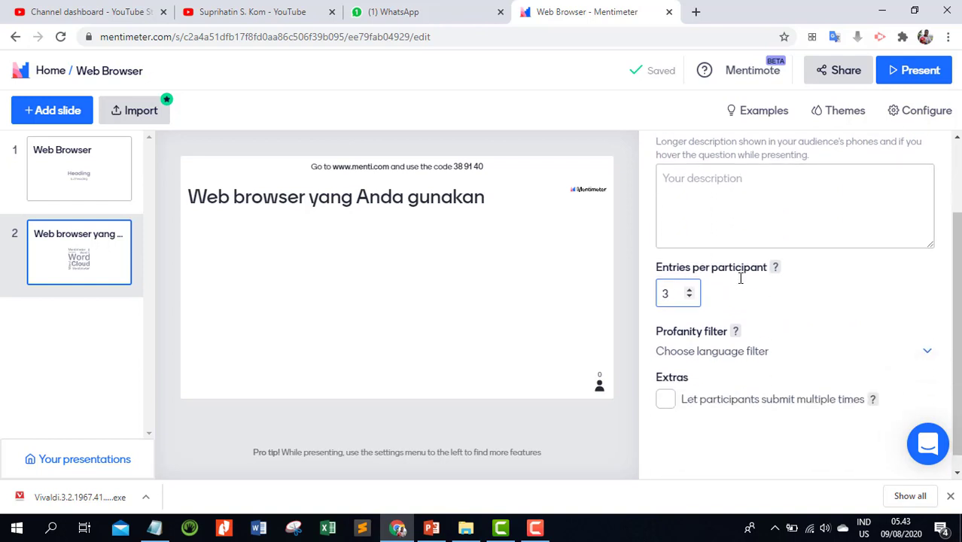
pyautogui.click(757, 338)
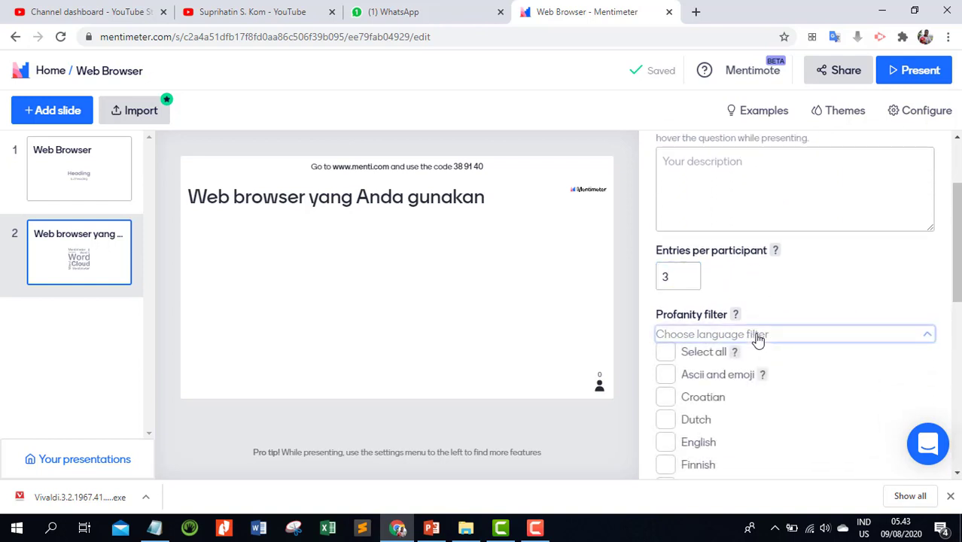
pyautogui.click(667, 354)
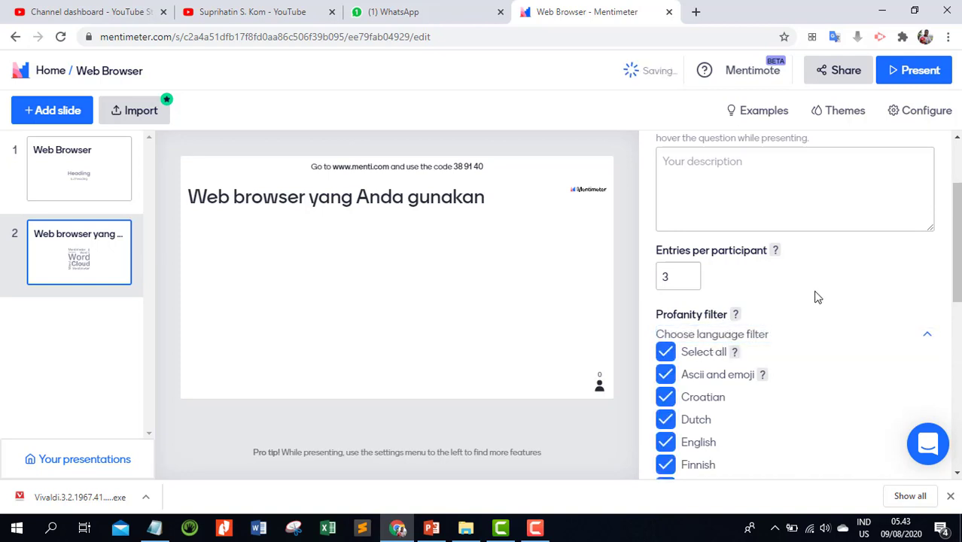
pyautogui.scroll(-1, 704, 332)
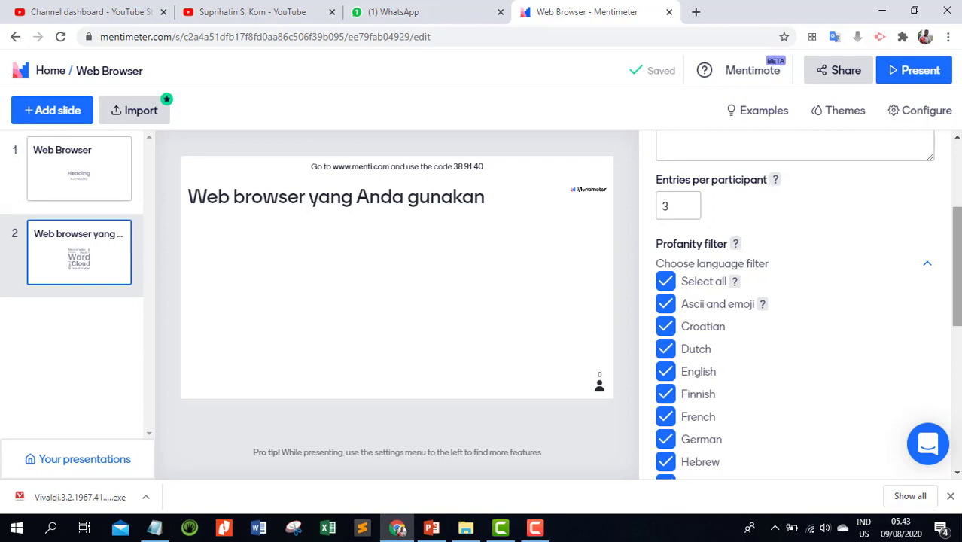
pyautogui.scroll(3, 956, 241)
pyautogui.scroll(1, 956, 241)
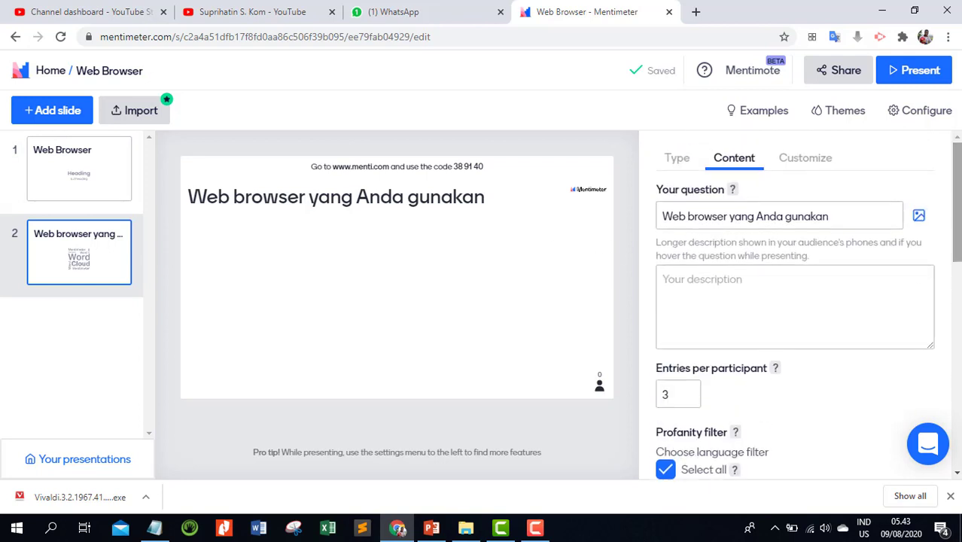
# Add a third slide of the Paragraph content type to the presentation.
pyautogui.click(65, 113)
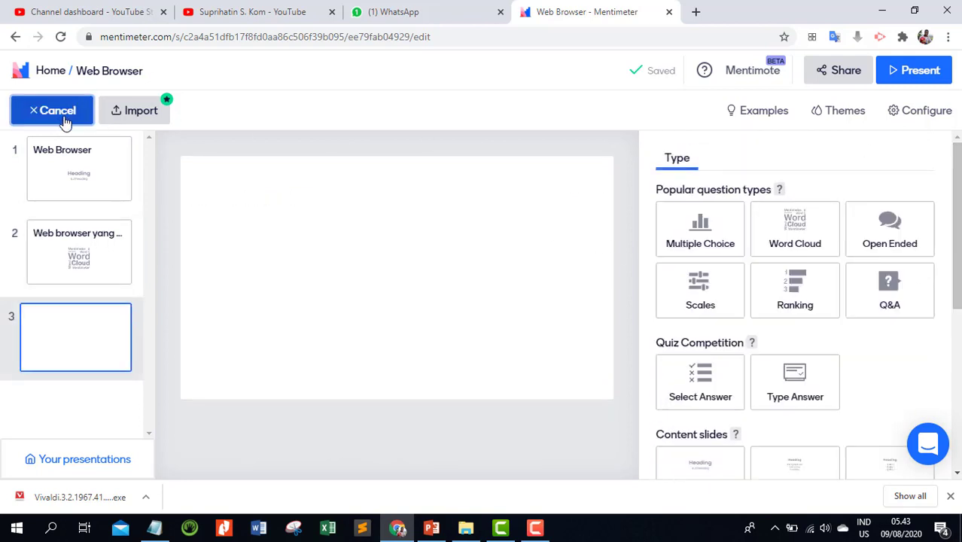
pyautogui.click(76, 357)
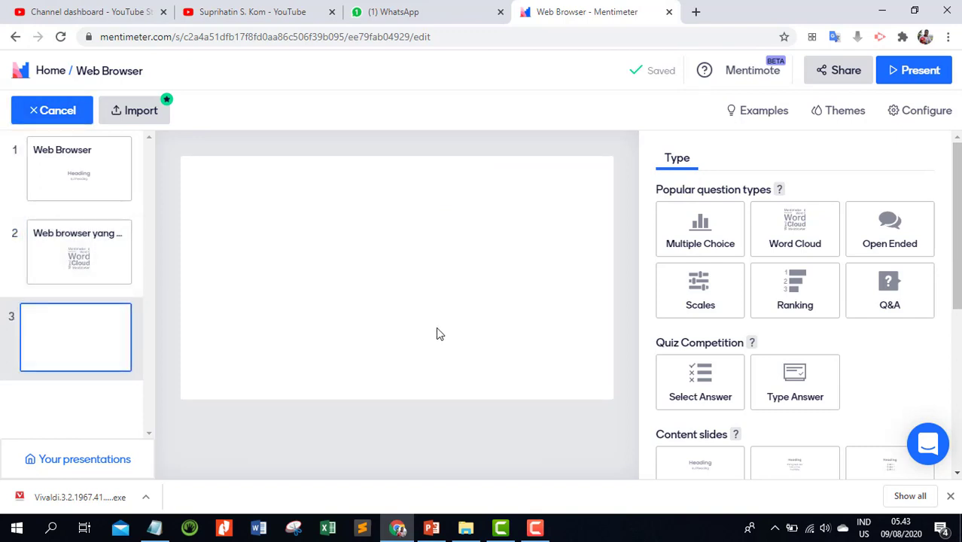
pyautogui.moveTo(957, 229); pyautogui.dragTo(958, 302)
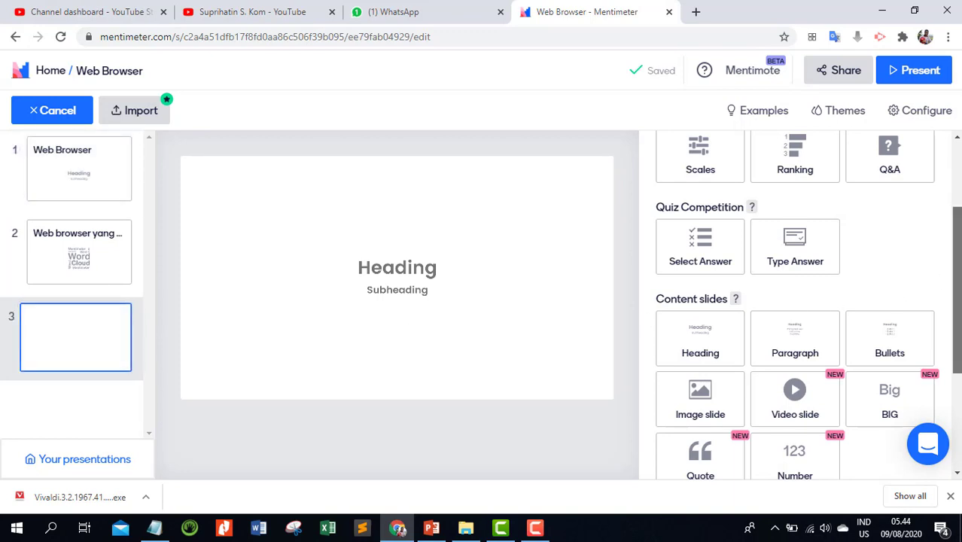
pyautogui.scroll(-1, 795, 301)
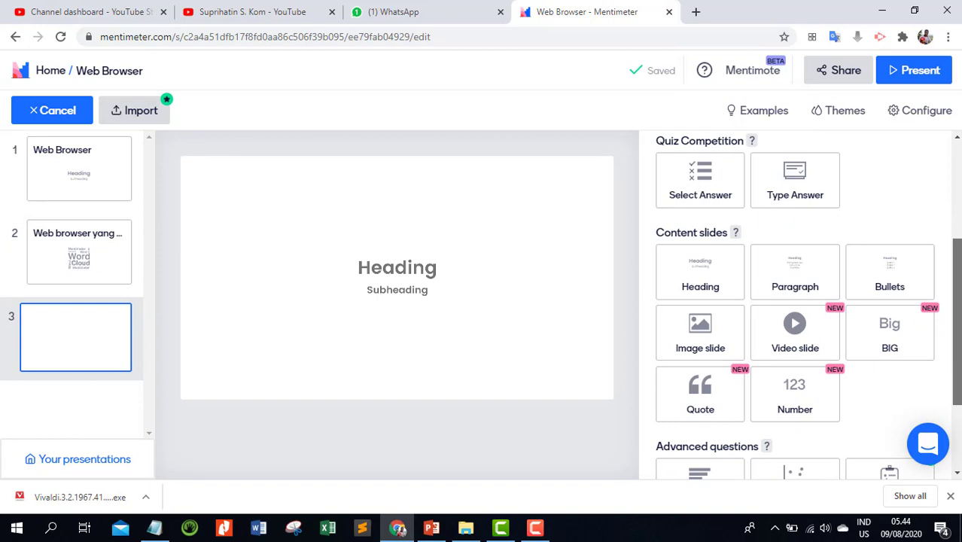
pyautogui.click(935, 313)
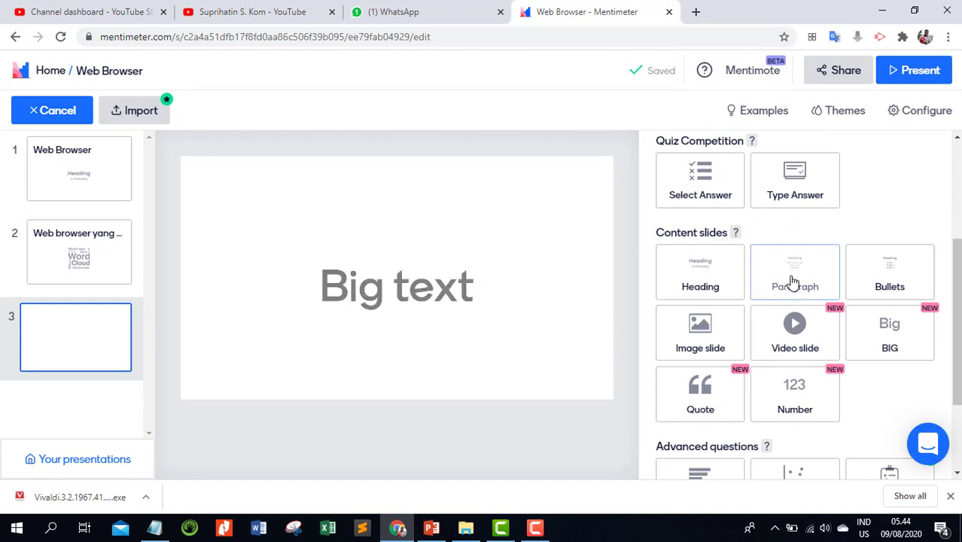
pyautogui.click(793, 280)
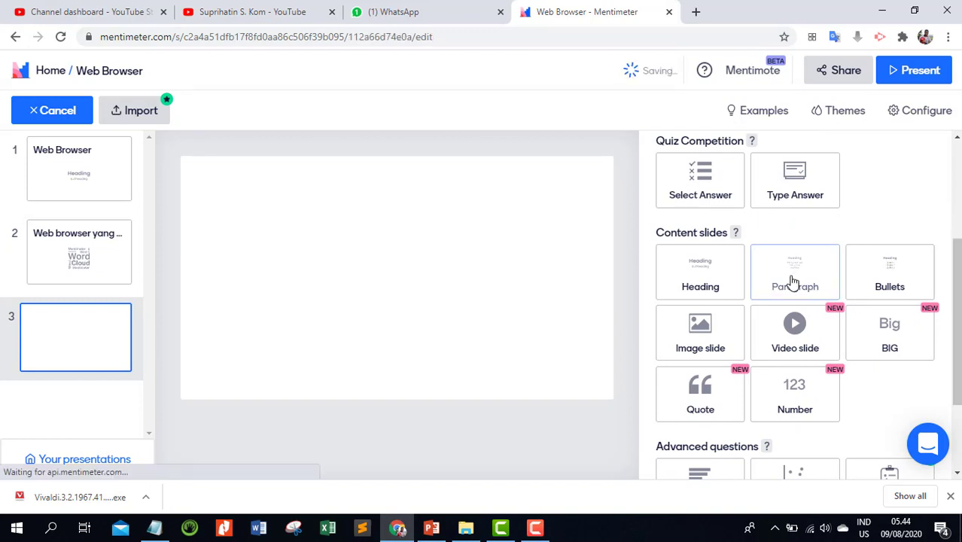
pyautogui.click(61, 342)
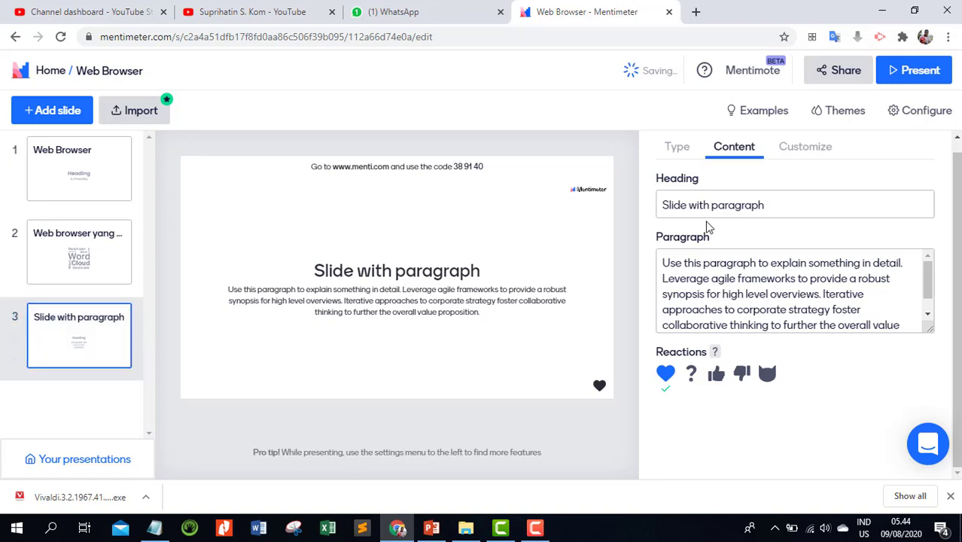
# Set the paragraph slide's heading to "Pengertian Web Browser".
pyautogui.click(796, 209)
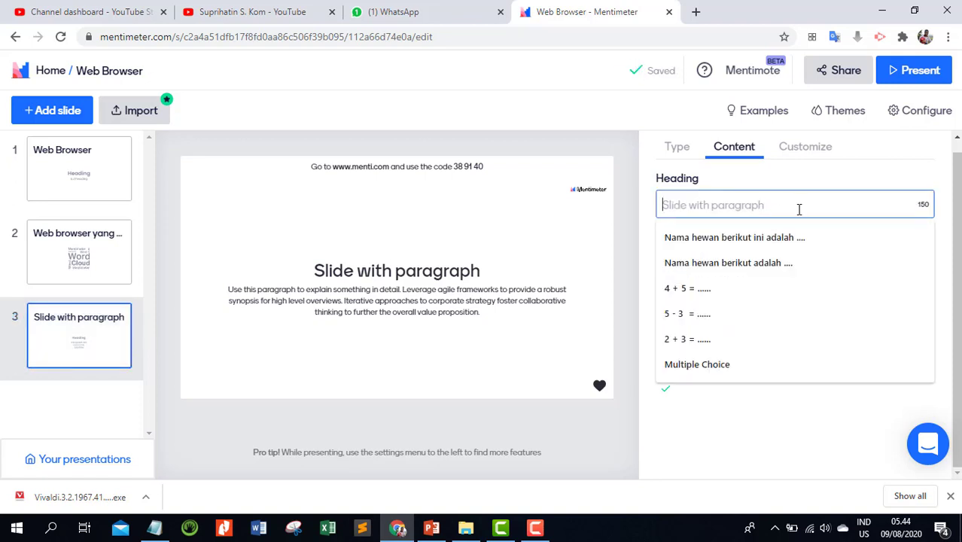
pyautogui.write('Pengertian ')
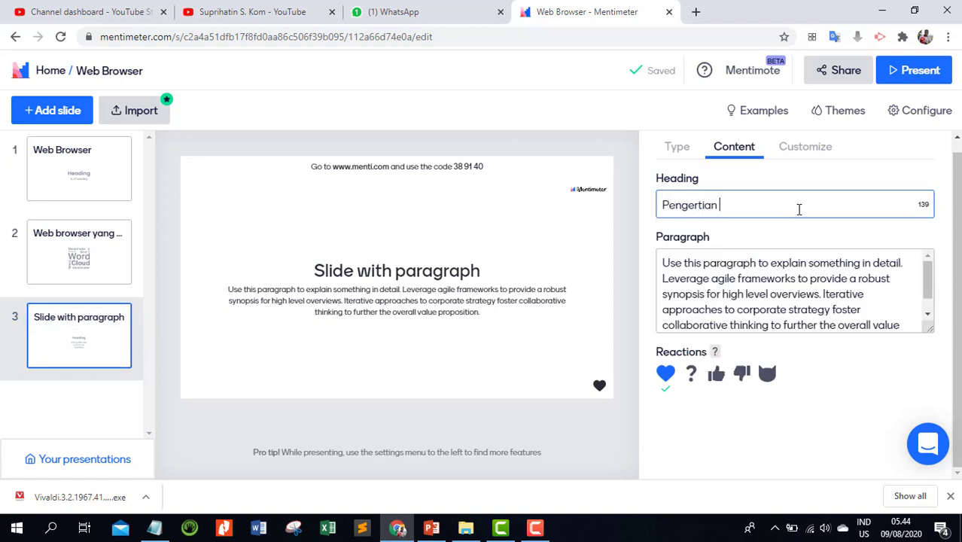
pyautogui.write('Web Browser')
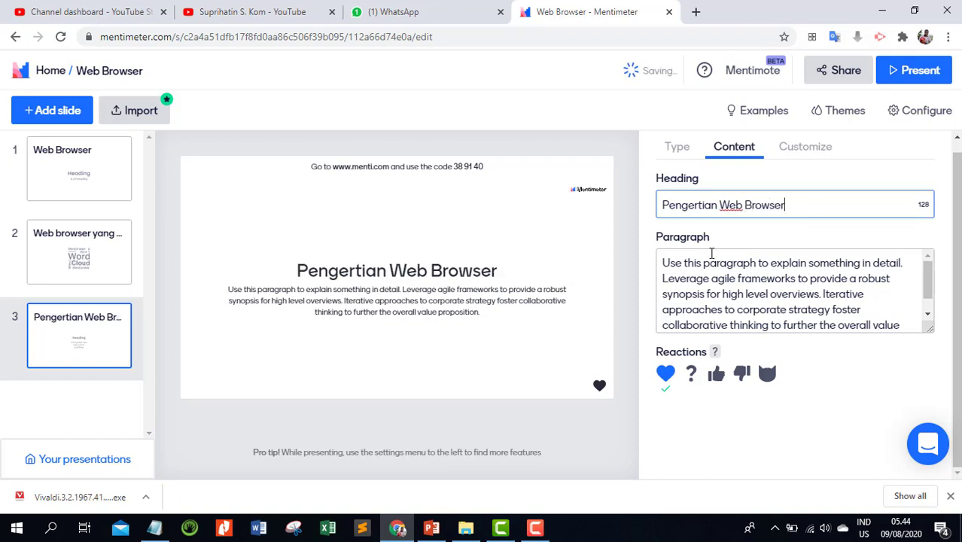
# Replace the slide's paragraph text with "Web browser adalah aplikasi yang digunakan untuk mengakses internet".
pyautogui.click(663, 265)
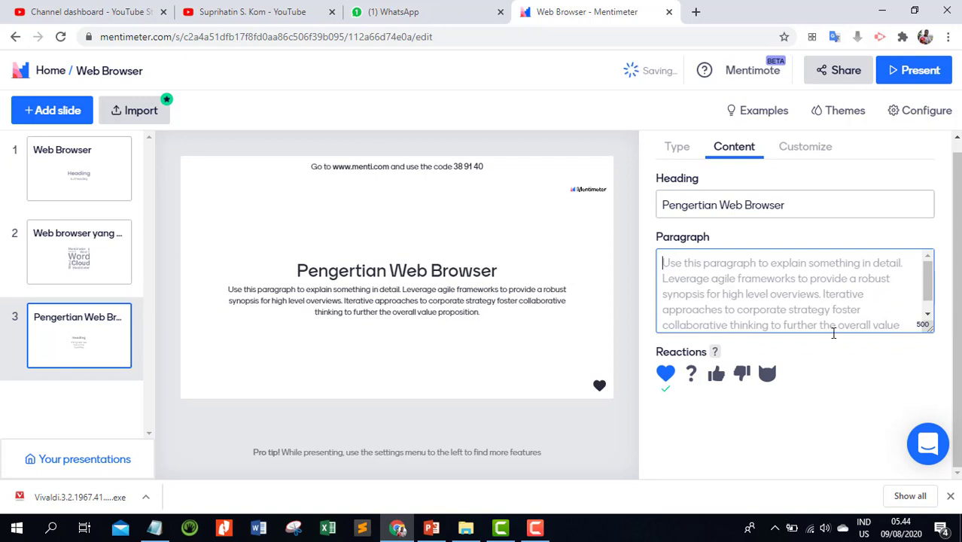
pyautogui.write('Web')
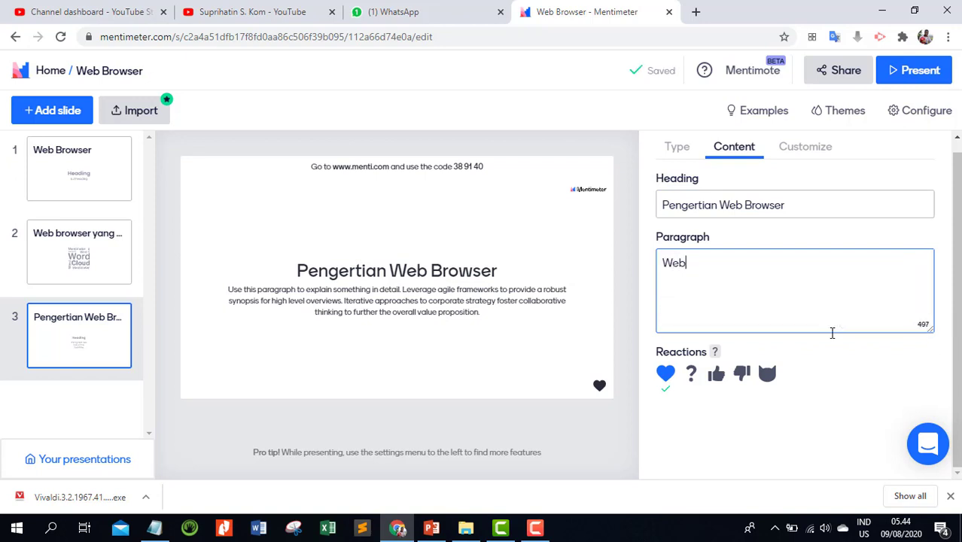
pyautogui.write(' browser adalah')
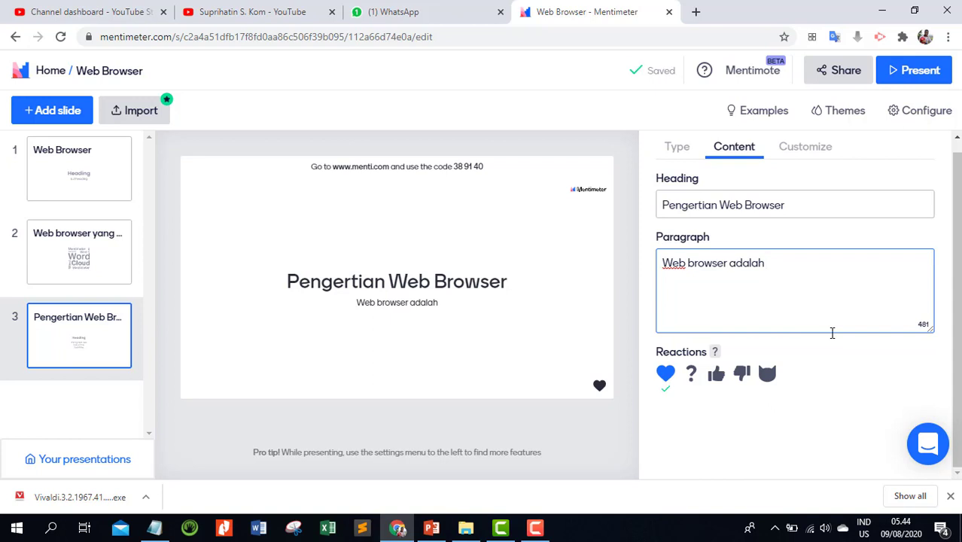
pyautogui.write(' aplikasi yang d')
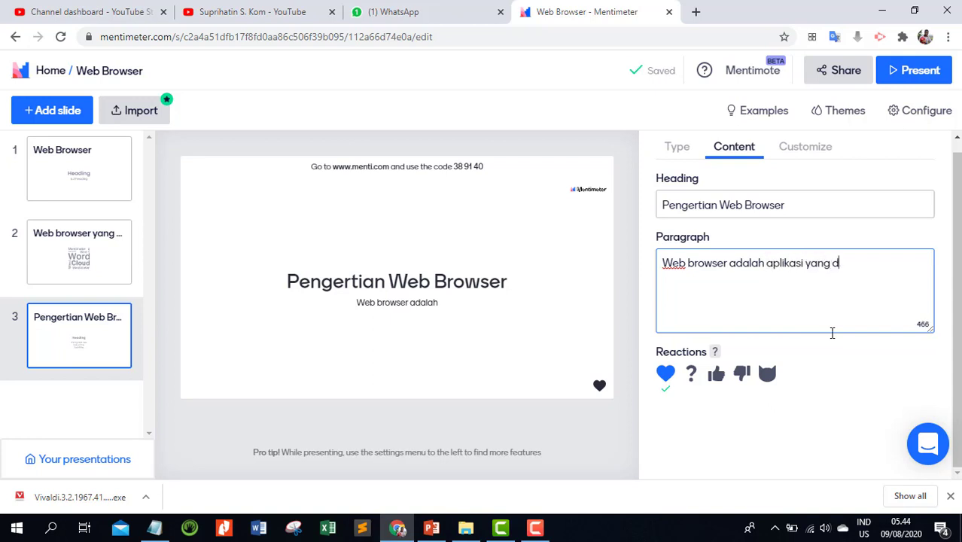
pyautogui.write('iguannakan untuk menga')
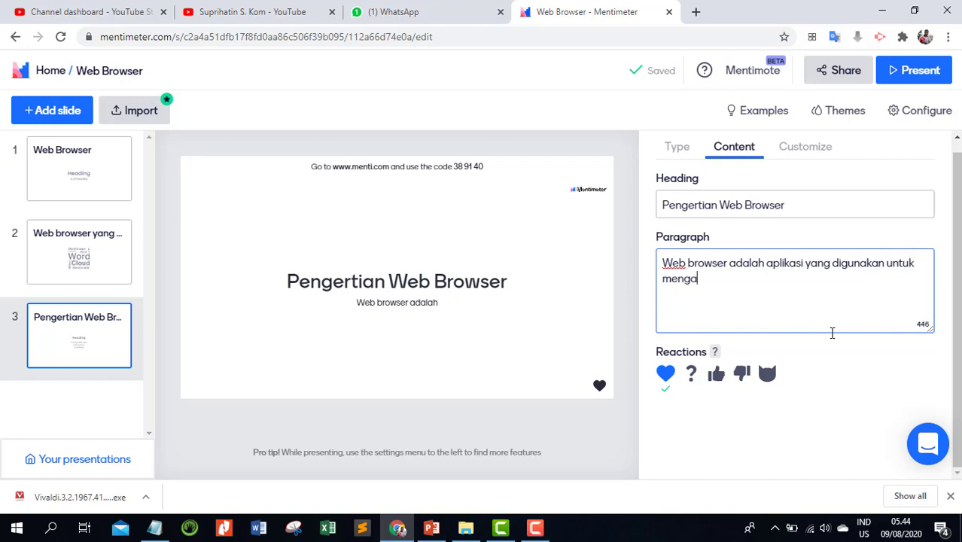
pyautogui.write('kses in')
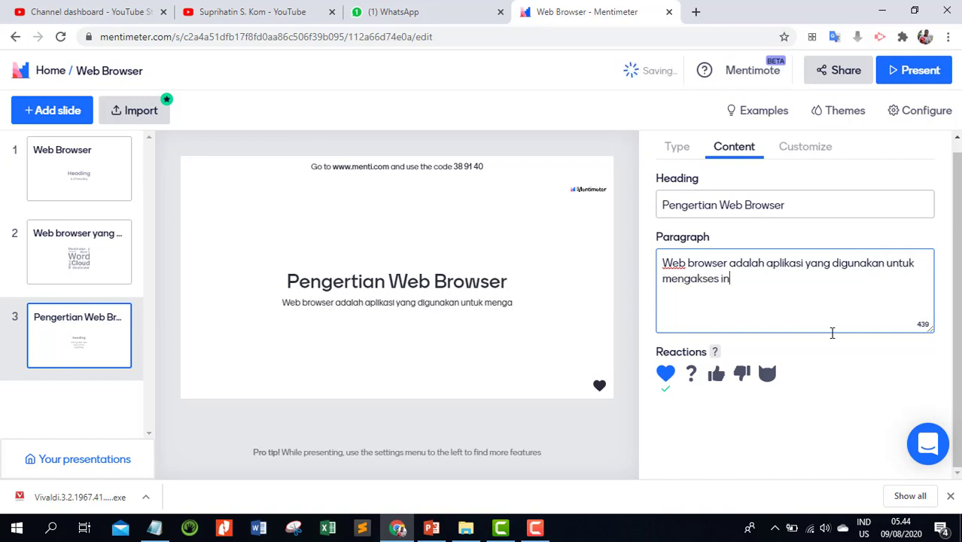
pyautogui.write('ternet')
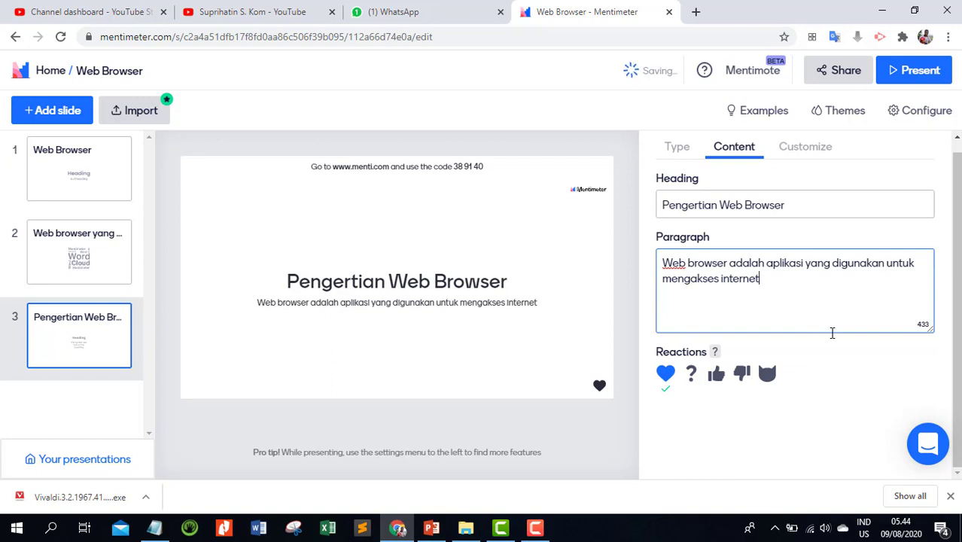
pyautogui.click(636, 315)
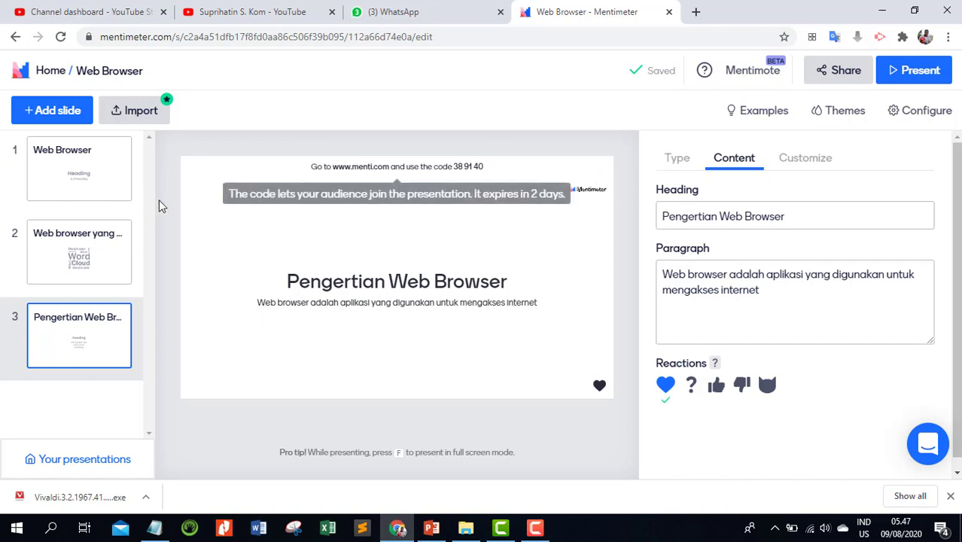
# Add a fourth slide of the Bullets content type to the presentation.
pyautogui.click(54, 117)
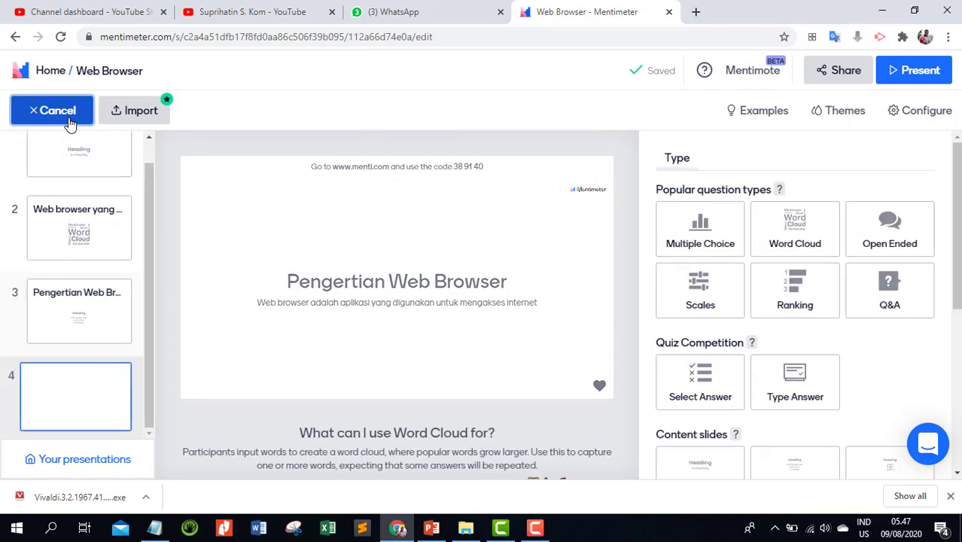
pyautogui.scroll(-3, 775, 218)
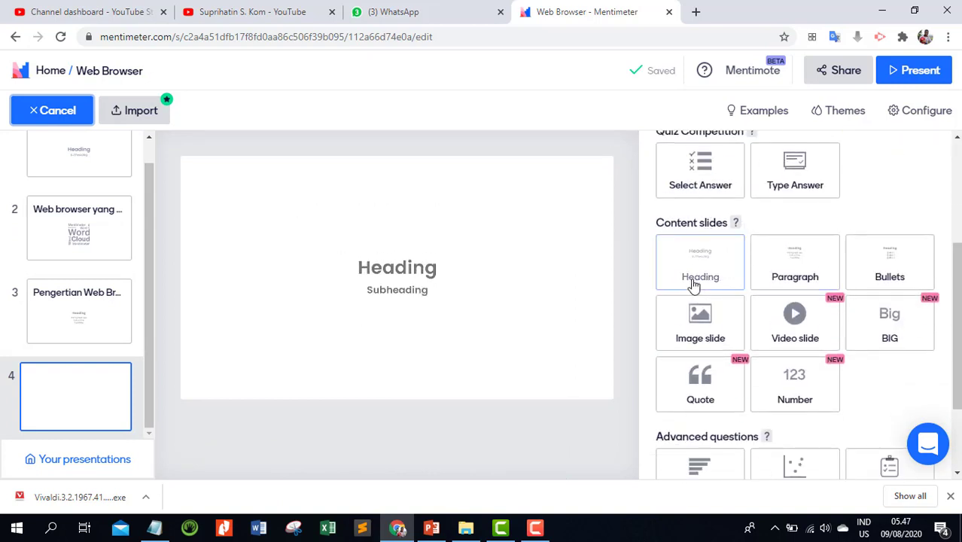
pyautogui.click(897, 277)
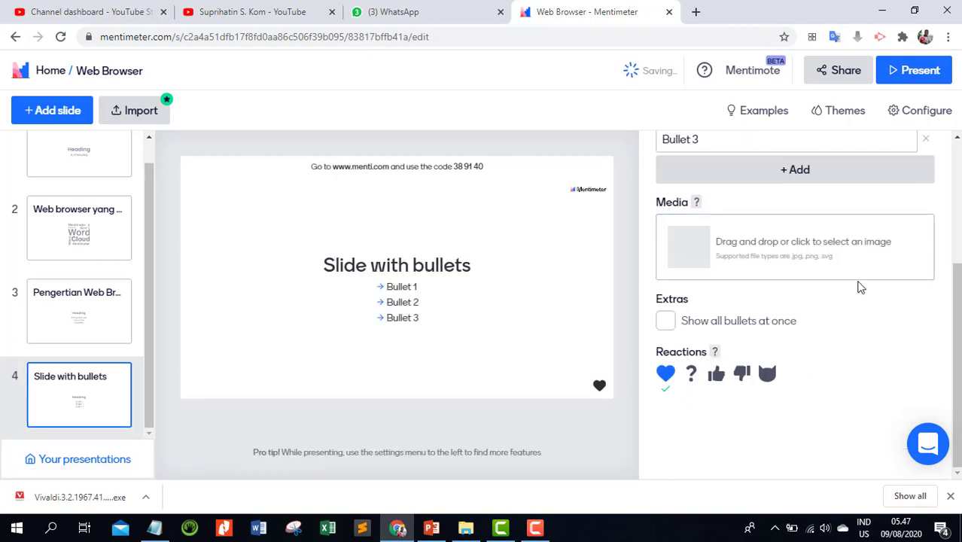
# Set the bullets slide's heading to "Jenis-jenis Web browser".
pyautogui.scroll(3, 861, 287)
pyautogui.click(802, 218)
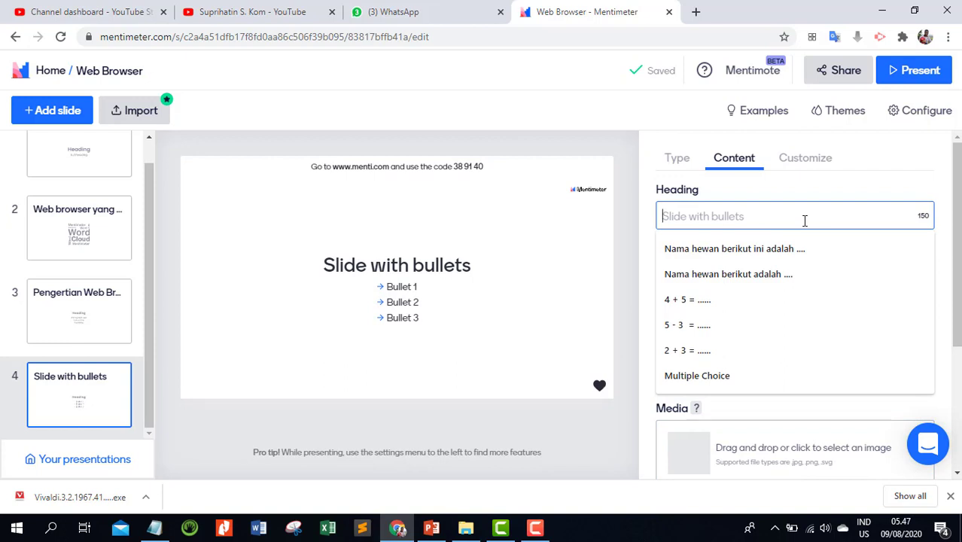
pyautogui.write('J')
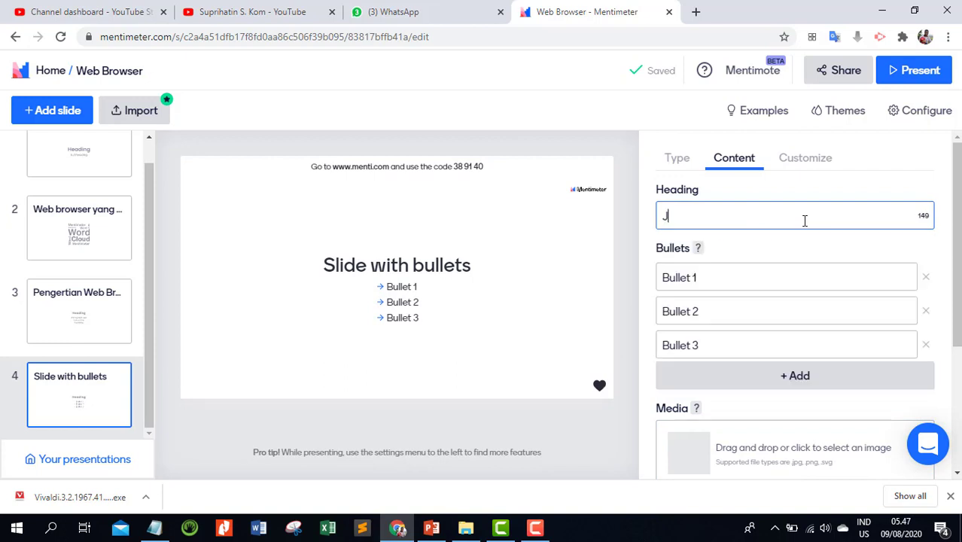
pyautogui.write('enis-jenis Web browser')
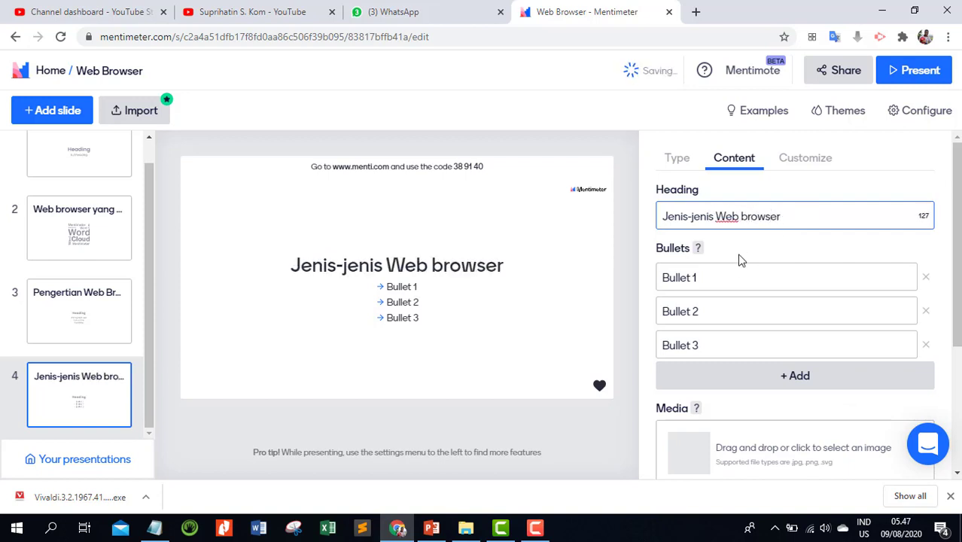
# Fill the slide's first three bullets with "Google Chrome", "Microsoft Edge" and "Safari".
pyautogui.click(726, 278)
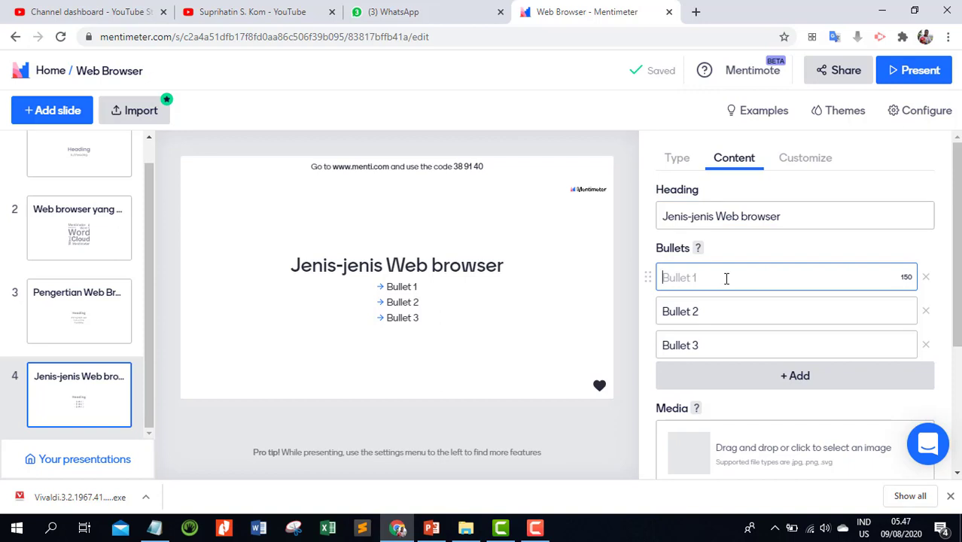
pyautogui.write('Google Chrome')
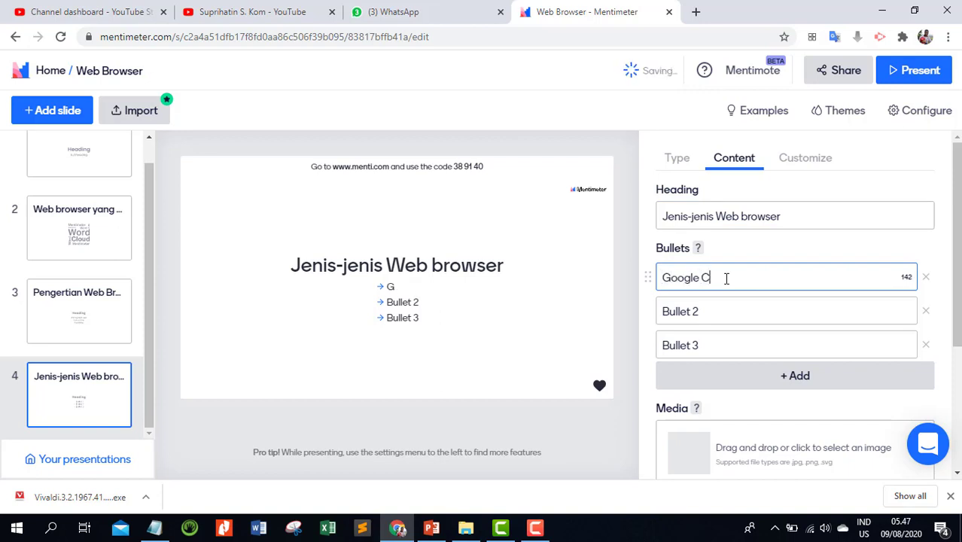
pyautogui.click(725, 312)
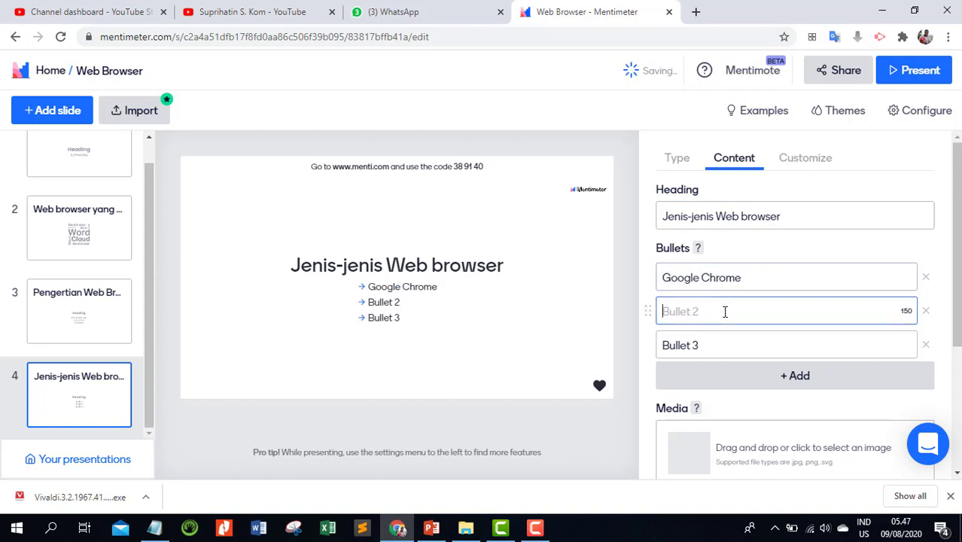
pyautogui.write('Micr')
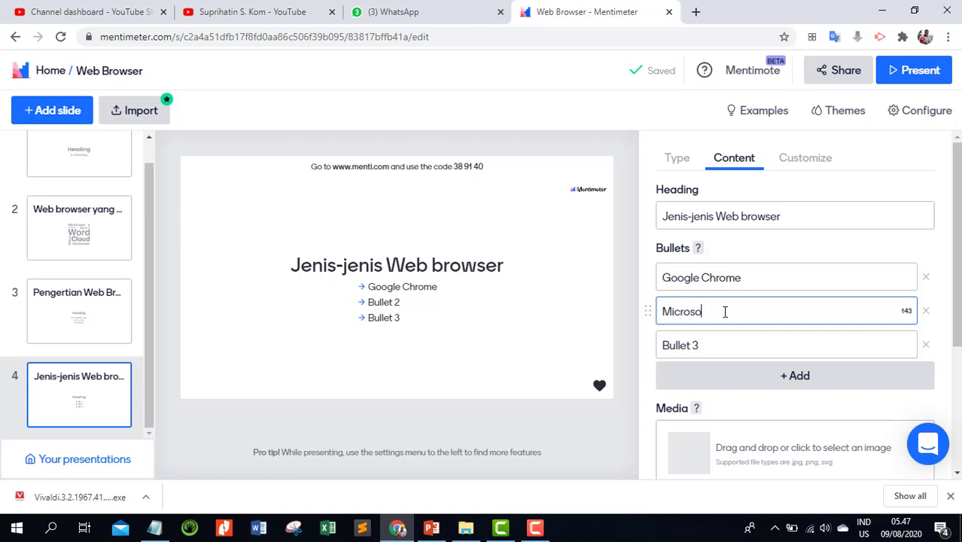
pyautogui.write('osof')
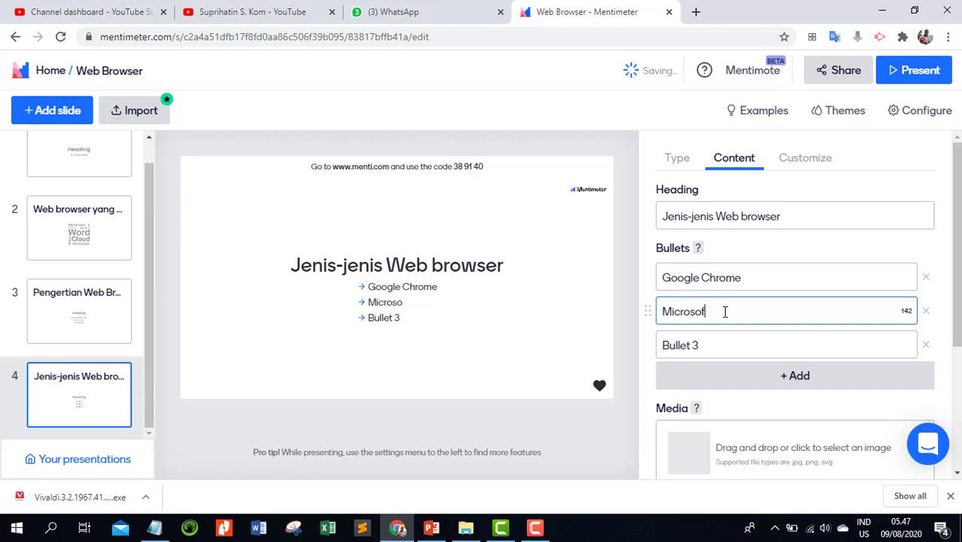
pyautogui.write('t Edge')
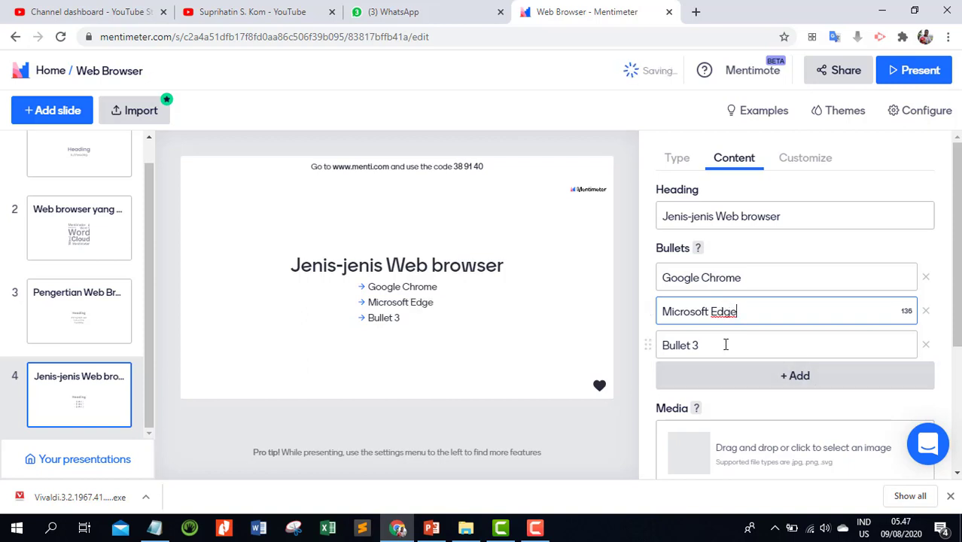
pyautogui.click(725, 344)
pyautogui.write('Sa')
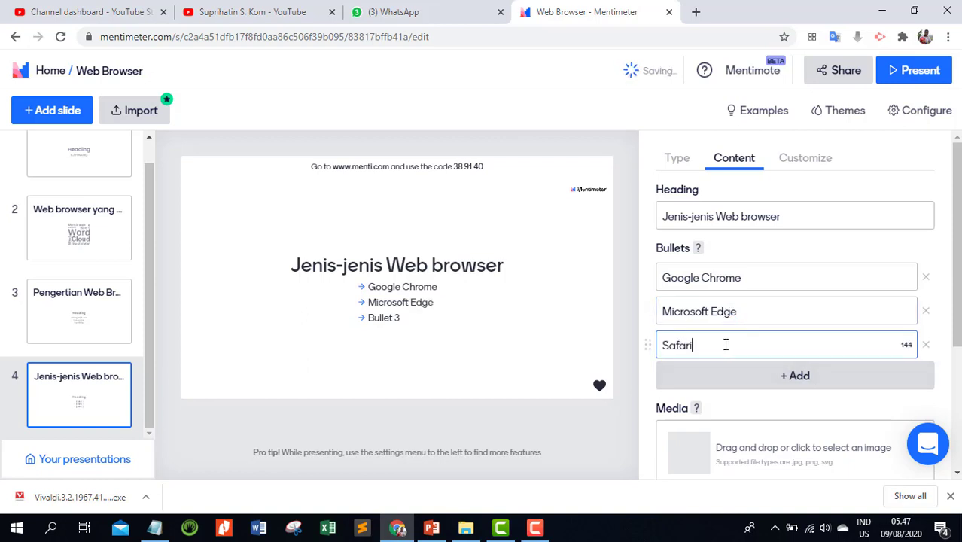
pyautogui.write('fari')
# Add a fourth bullet reading "Mozilla Firefox" to the browser list slide.
pyautogui.click(743, 376)
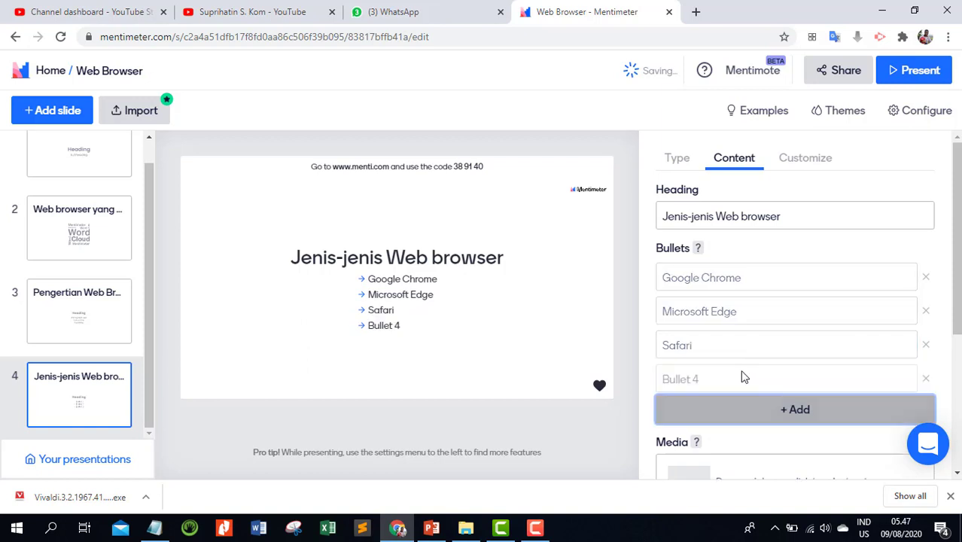
pyautogui.write('MO')
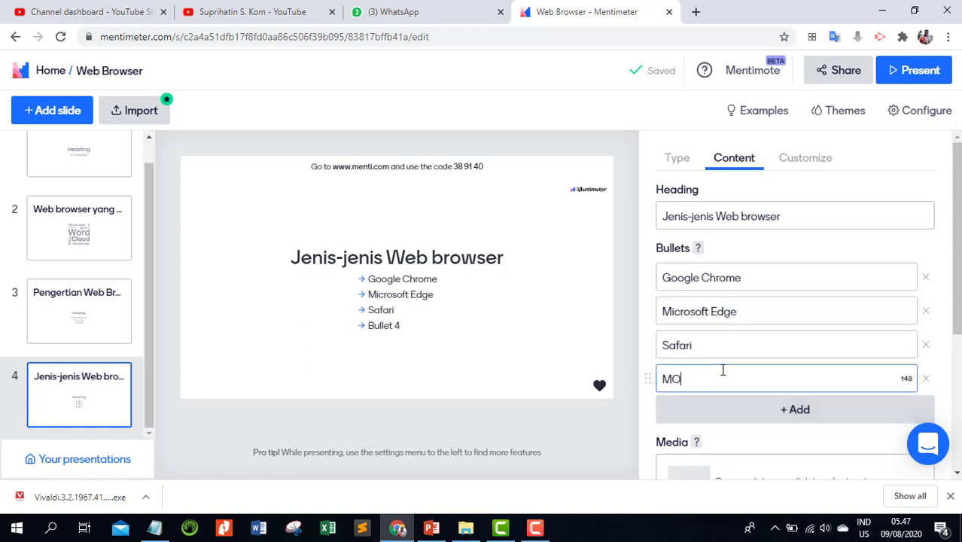
pyautogui.press('BackSpace')
pyautogui.write('o')
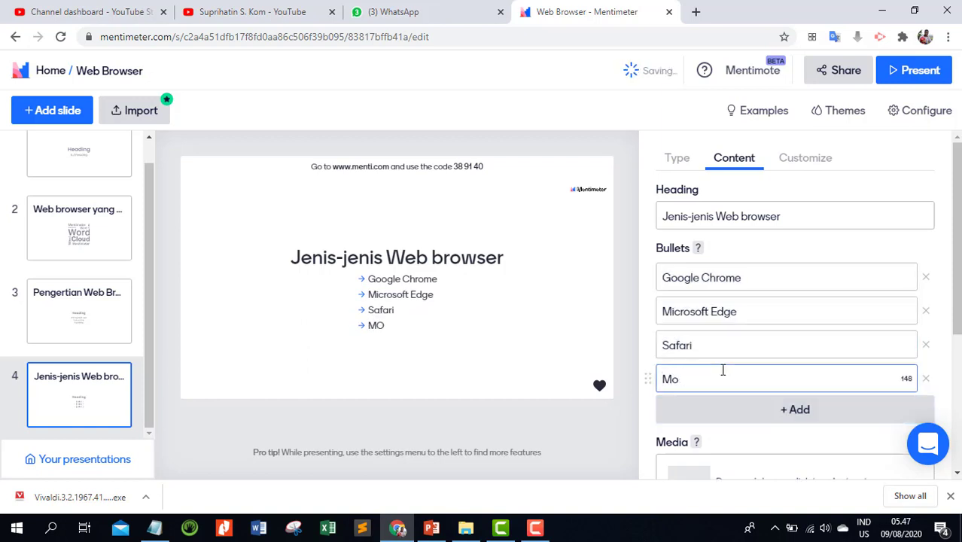
pyautogui.write('zilla Fire')
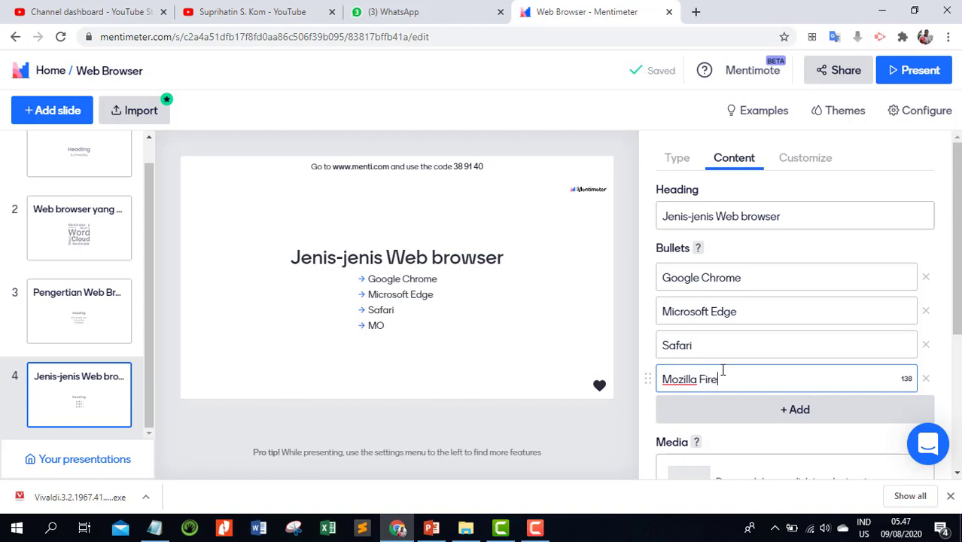
pyautogui.write('foz')
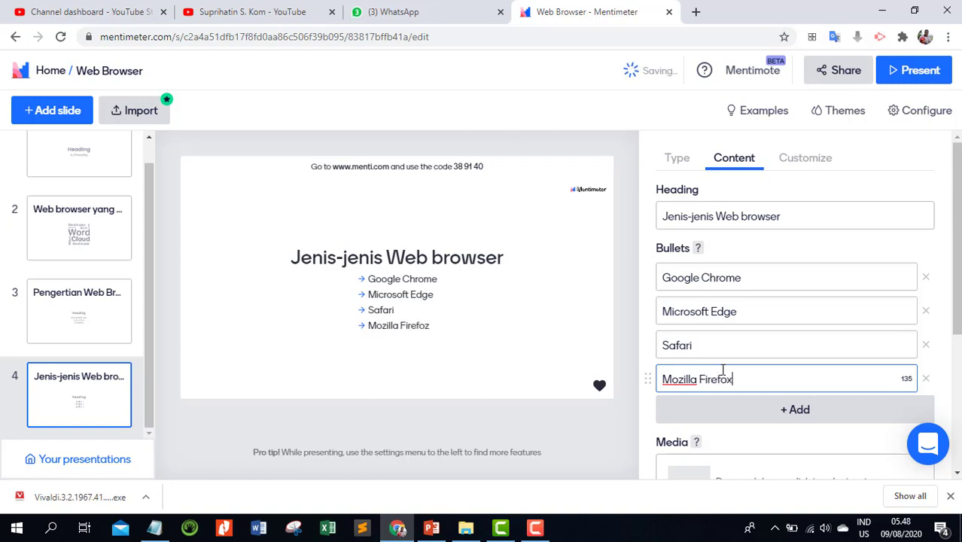
# Add two more bullets reading "Opera" and "Vivaldi" to the end of the browser list.
pyautogui.scroll(-2, 769, 297)
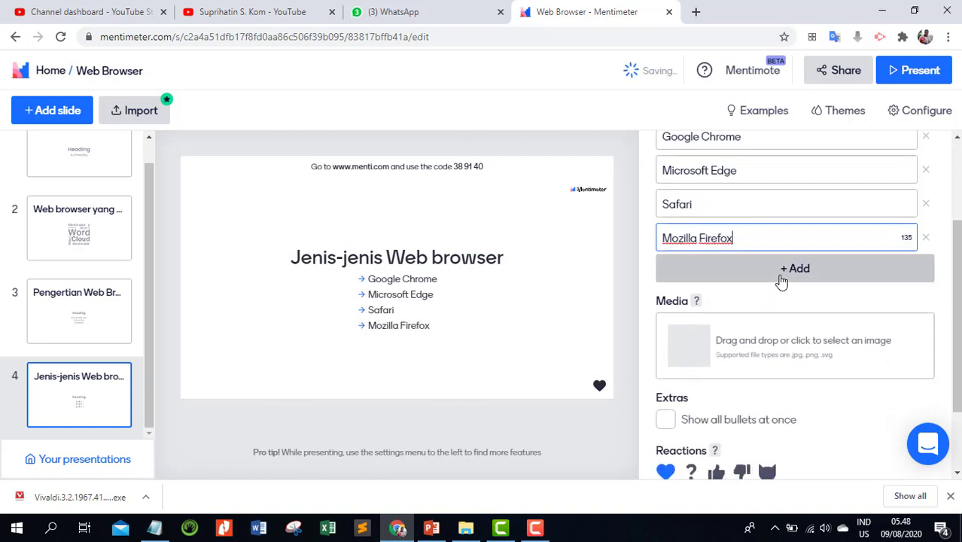
pyautogui.click(781, 279)
pyautogui.click(781, 279)
pyautogui.write('Opera')
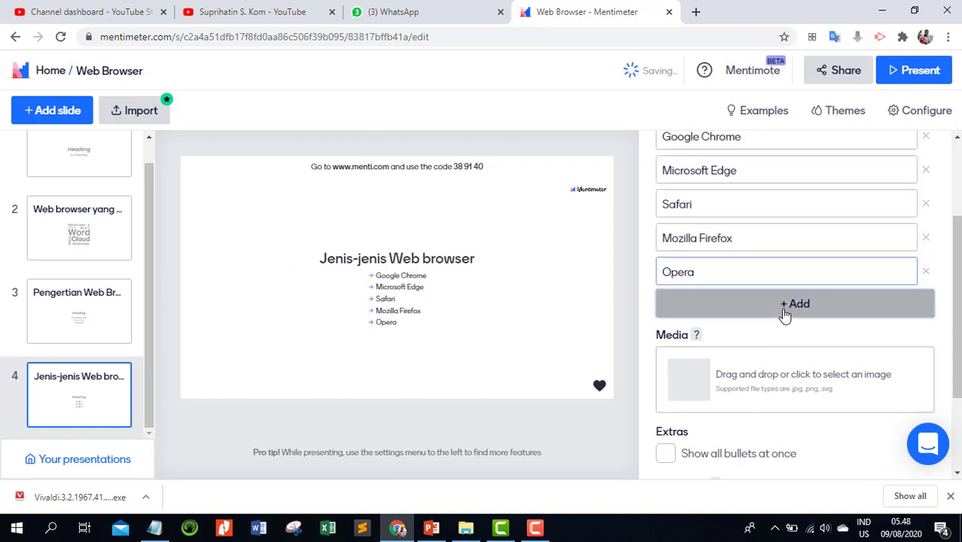
pyautogui.click(785, 313)
pyautogui.write('Vivaldi')
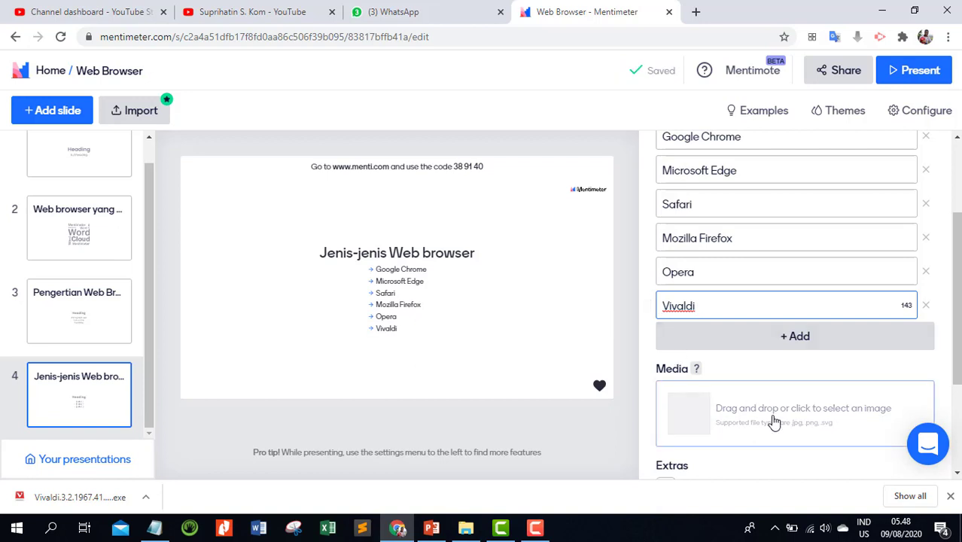
pyautogui.scroll(-2, 723, 368)
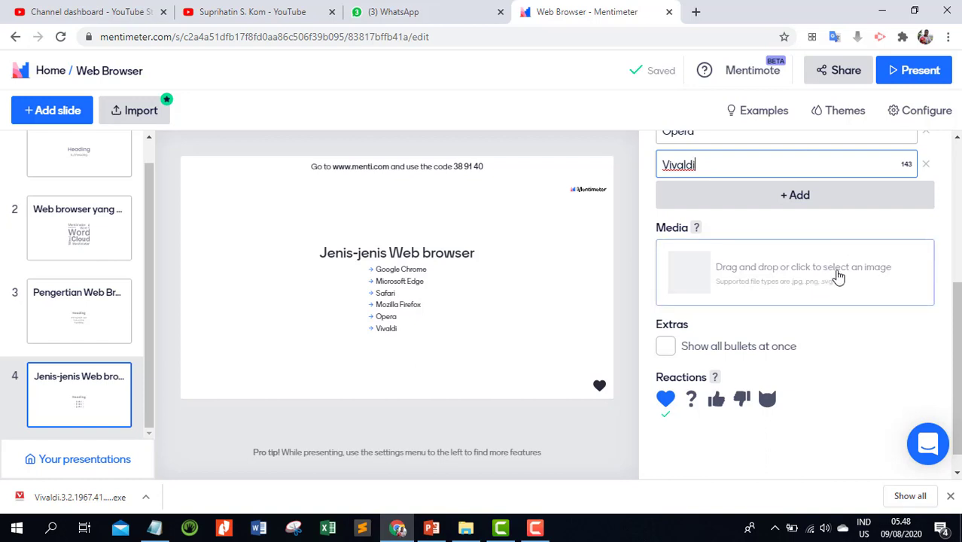
pyautogui.click(89, 395)
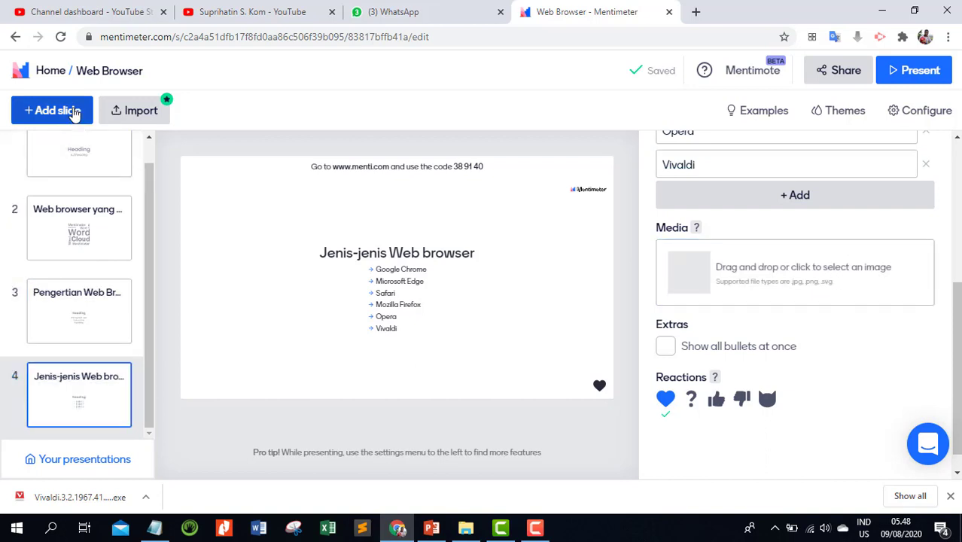
# Add a fifth slide of the Image slide content type to the presentation.
pyautogui.click(73, 113)
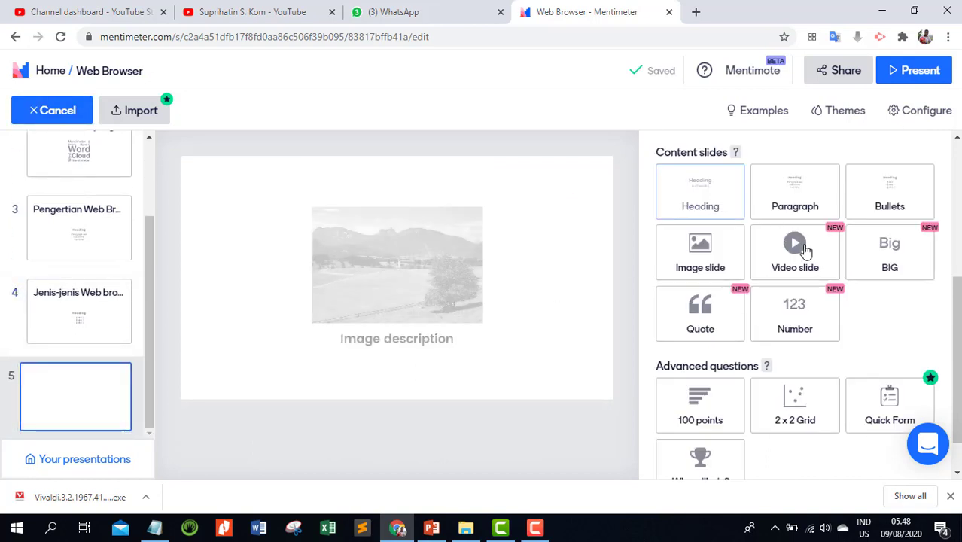
pyautogui.scroll(-1, 844, 326)
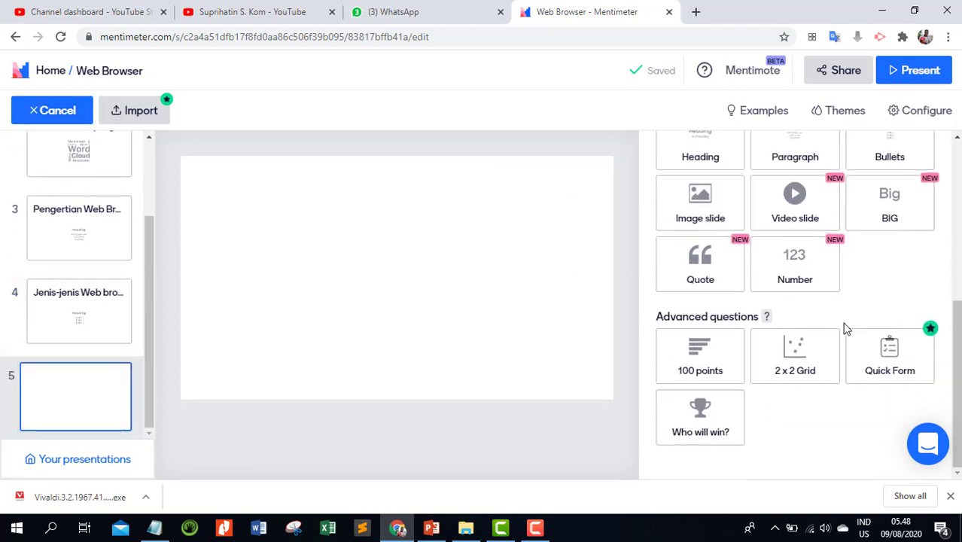
pyautogui.scroll(3, 843, 327)
pyautogui.scroll(-1, 776, 282)
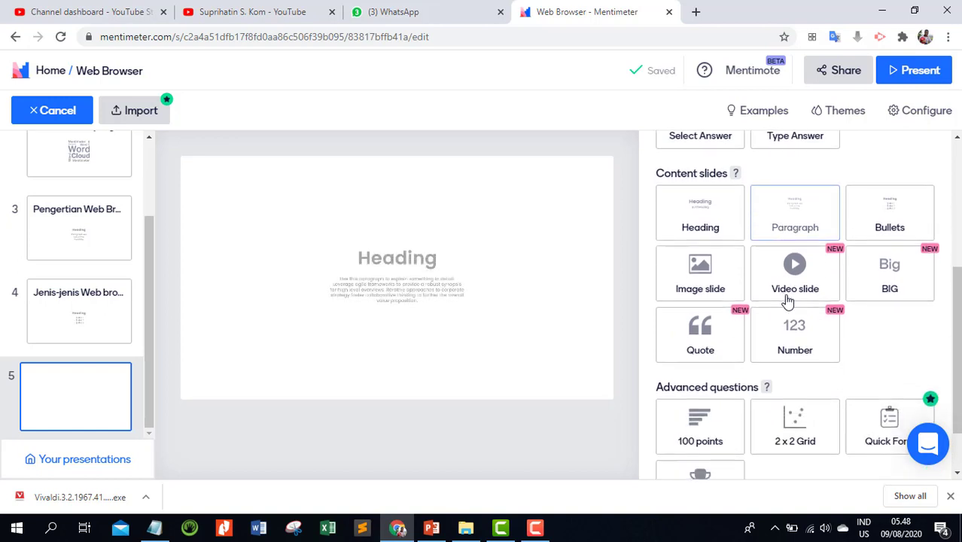
pyautogui.click(708, 284)
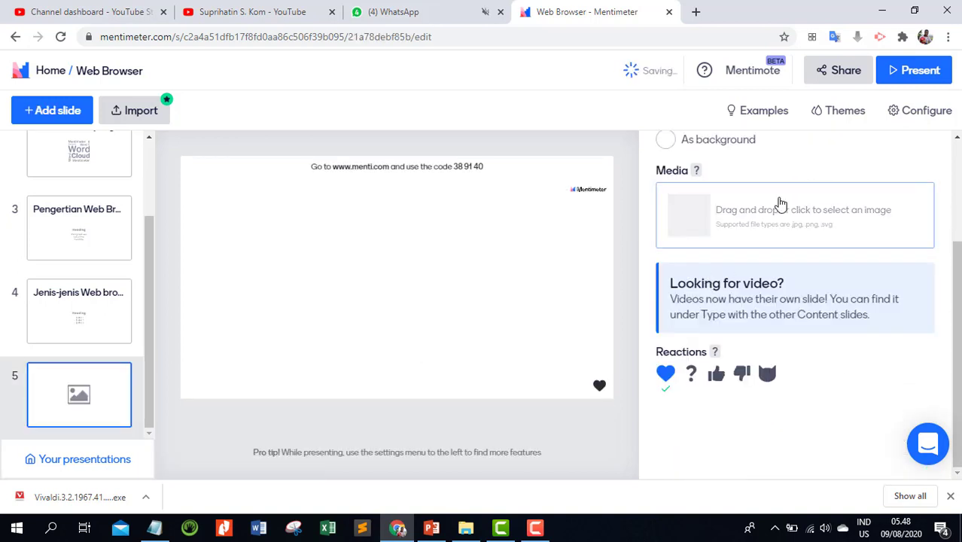
# Set the image slide's caption to "Web Browser".
pyautogui.scroll(3, 839, 249)
pyautogui.click(734, 213)
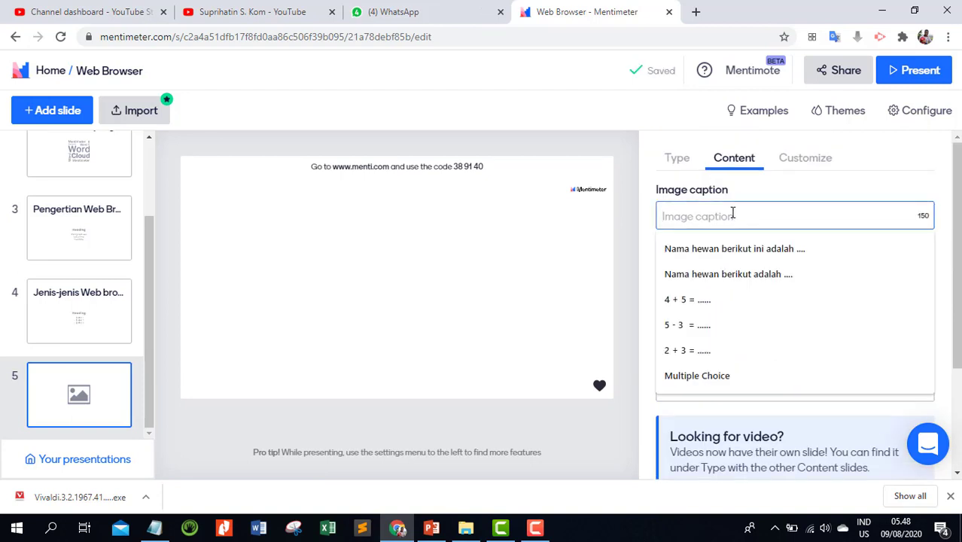
pyautogui.write('Web')
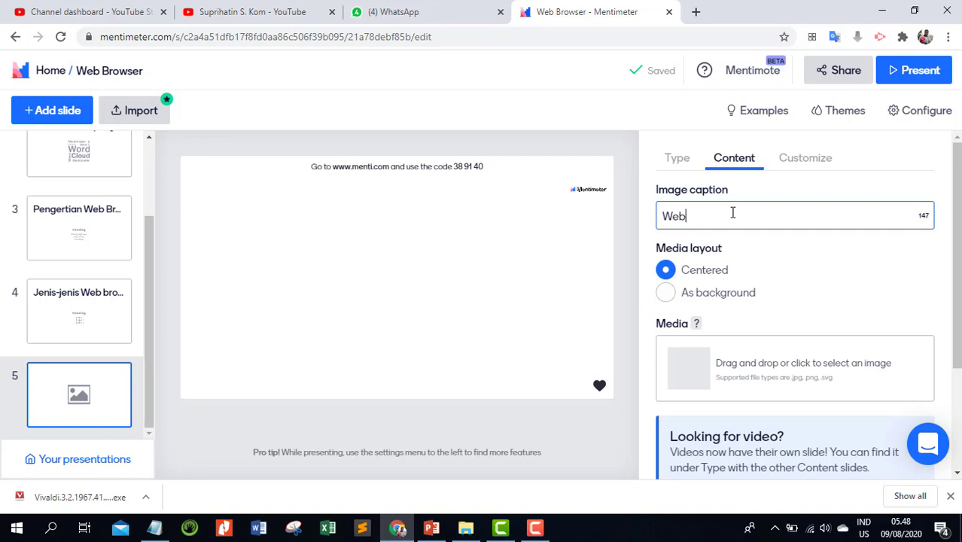
pyautogui.write(' Browser')
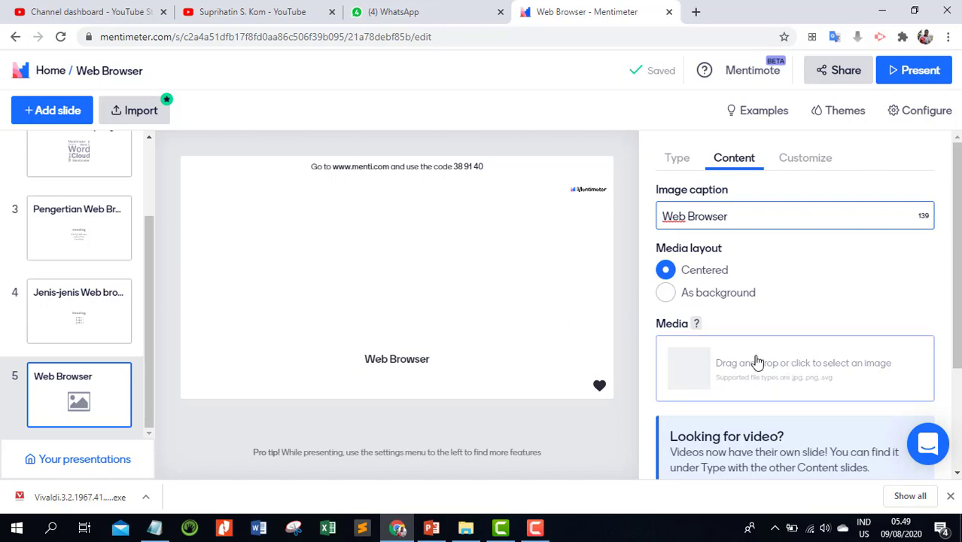
# Insert browser.jpg from the Gambar folder in File Explorer as the slide's image.
pyautogui.hotkey('alt', 'Tab')
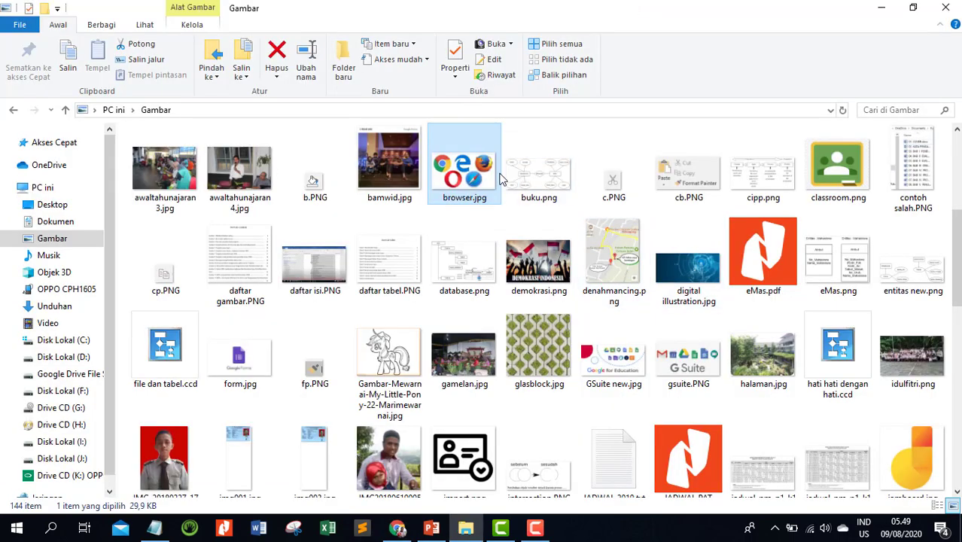
pyautogui.moveTo(450, 177); pyautogui.dragTo(812, 386)
pyautogui.hotkey('alt', 'Tab')
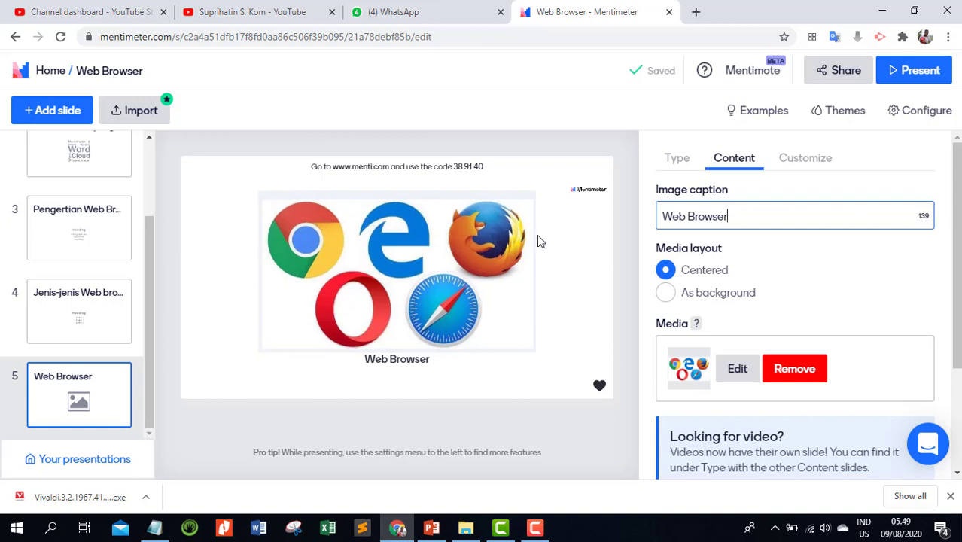
# Try the As background layout for the slide's image and return it to Centered.
pyautogui.click(665, 293)
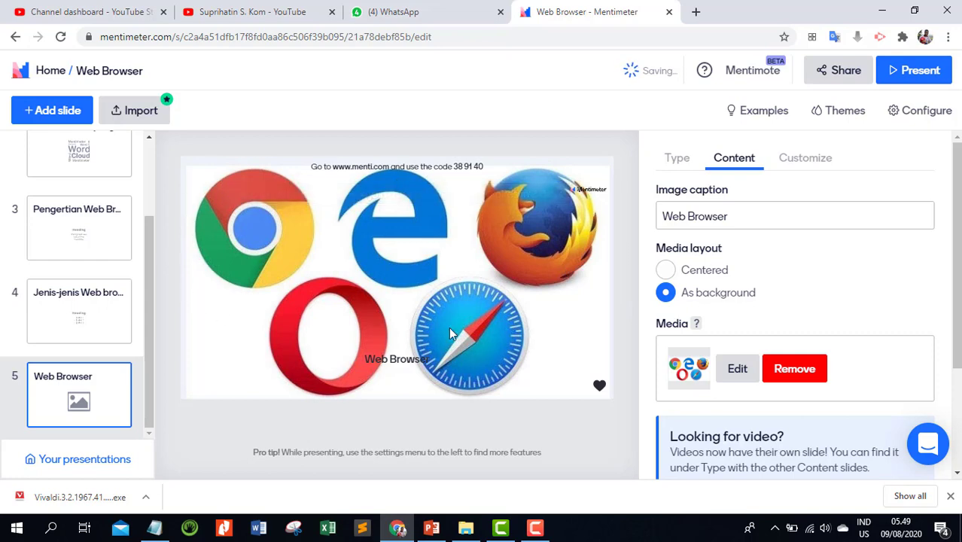
pyautogui.click(665, 270)
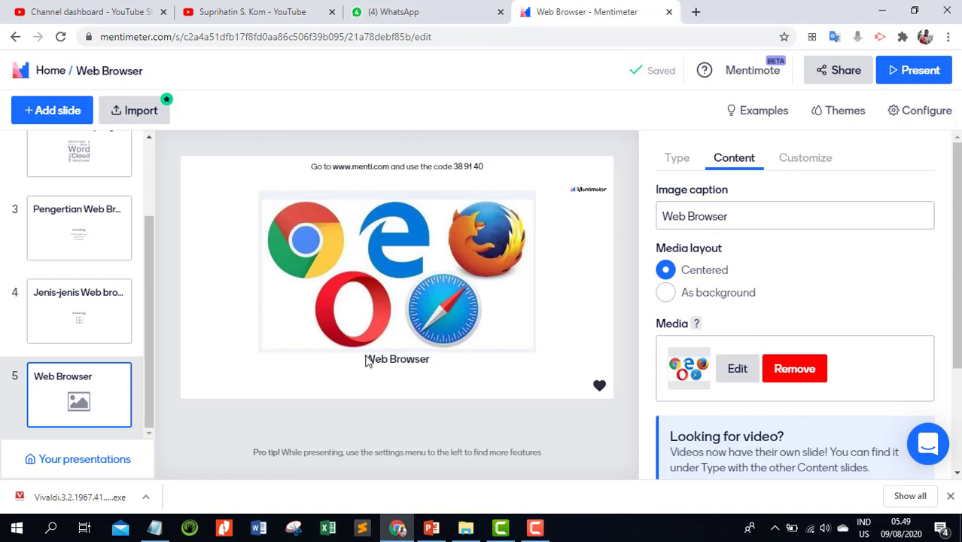
pyautogui.click(712, 204)
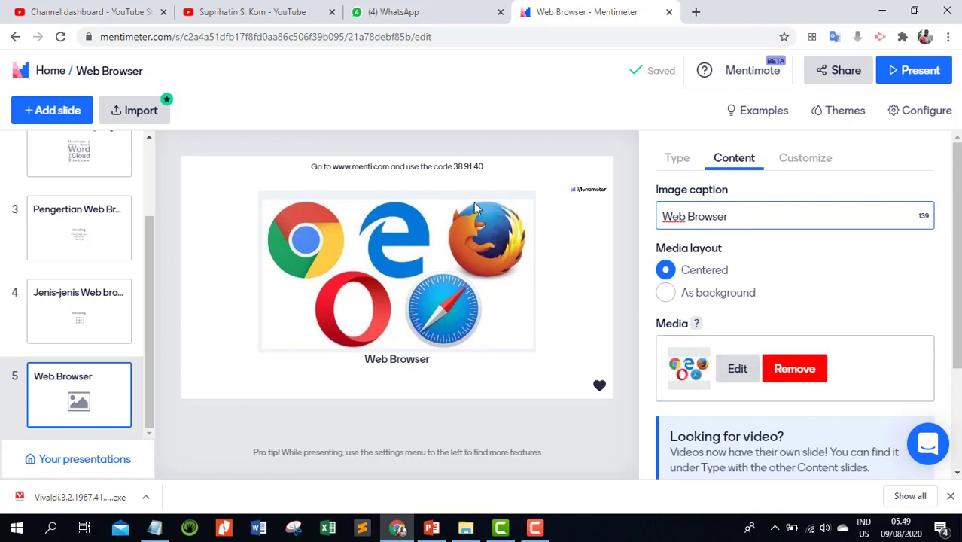
# Add a sixth slide of the Video slide content type to the presentation.
pyautogui.click(69, 116)
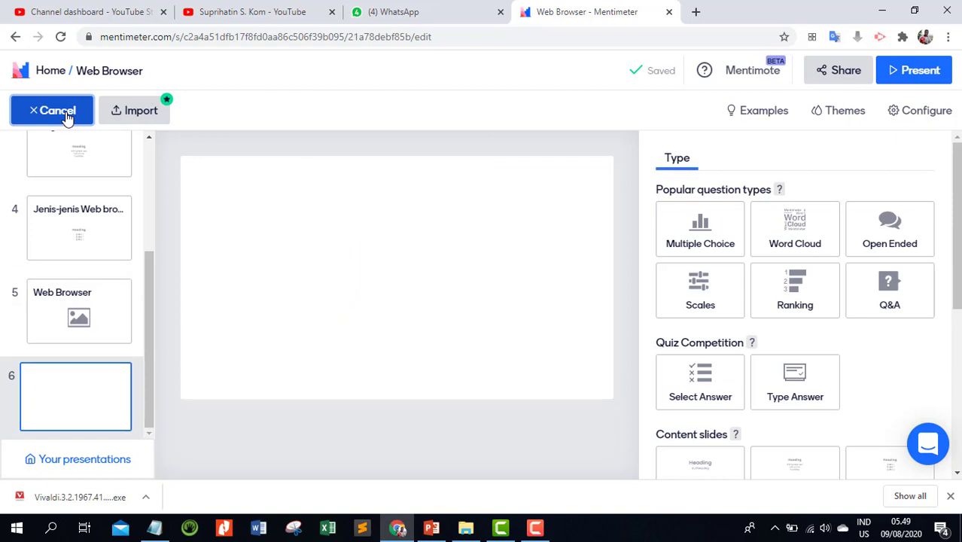
pyautogui.scroll(-3, 837, 276)
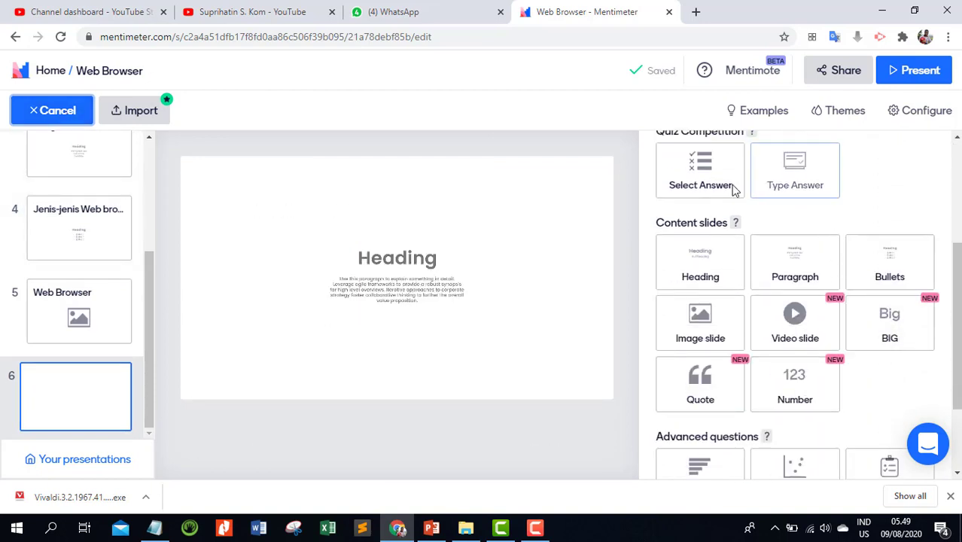
pyautogui.click(794, 322)
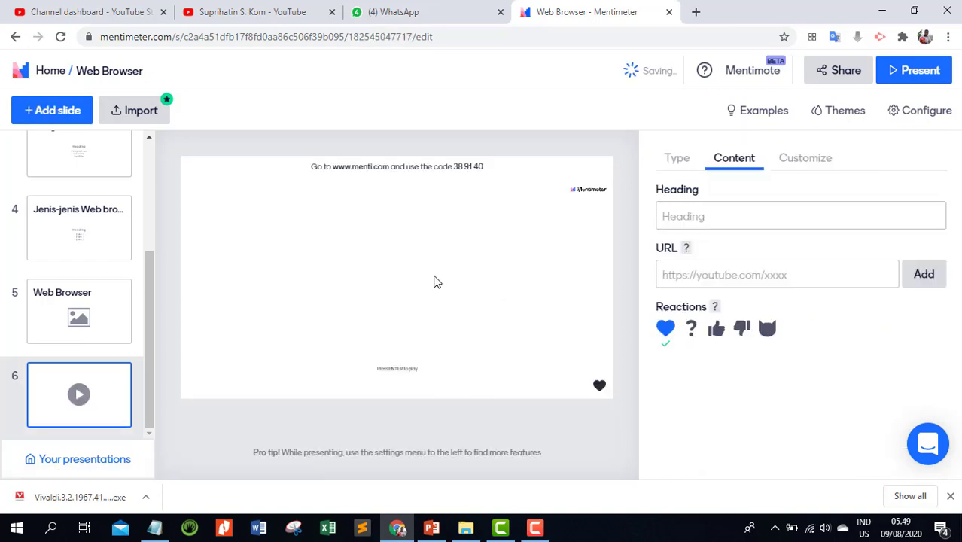
# Set the video slide's heading to "Top Web Browser 2020".
pyautogui.click(692, 218)
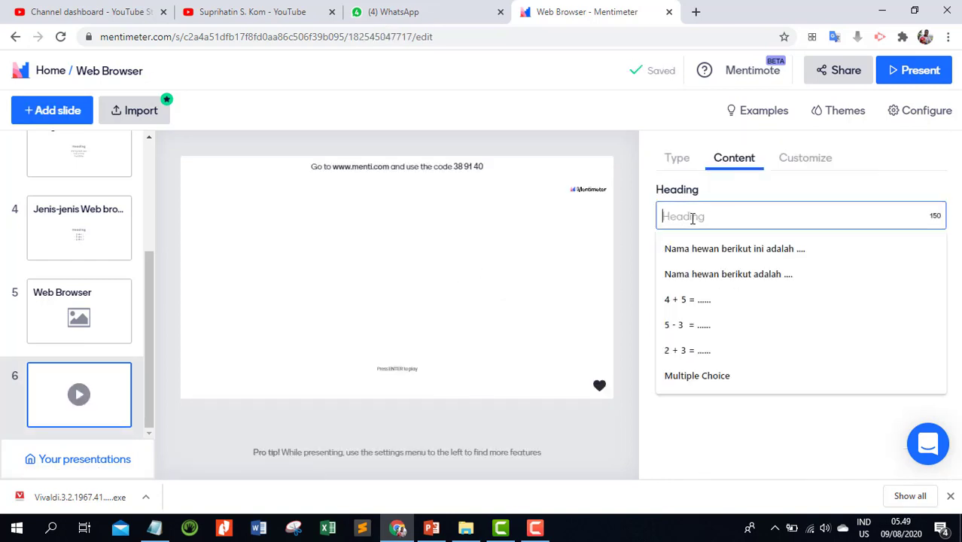
pyautogui.write('Top')
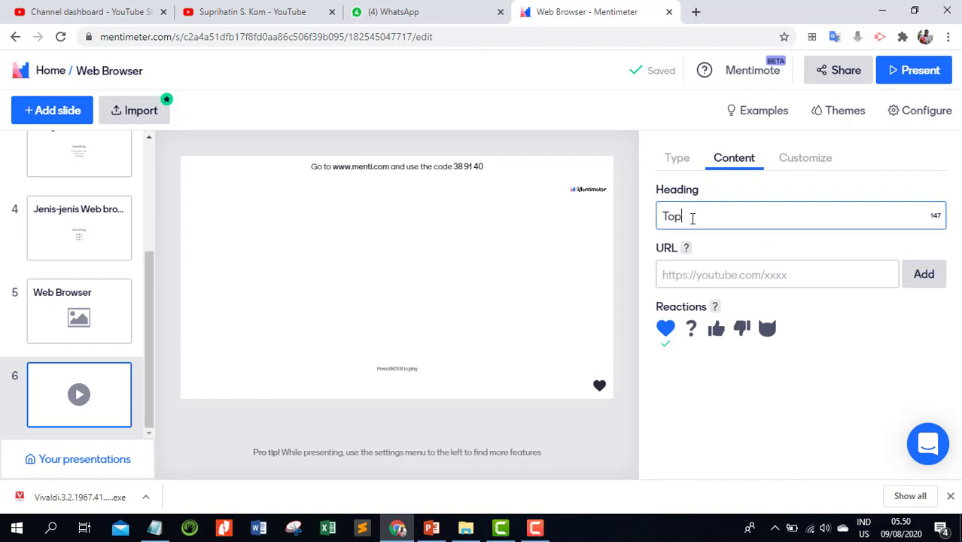
pyautogui.write(' Web B')
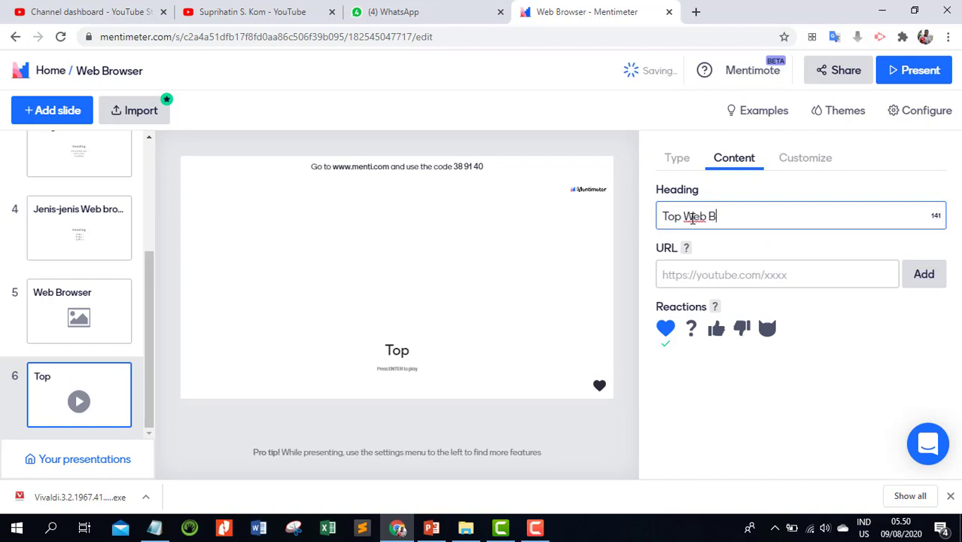
pyautogui.write('rowser 2020')
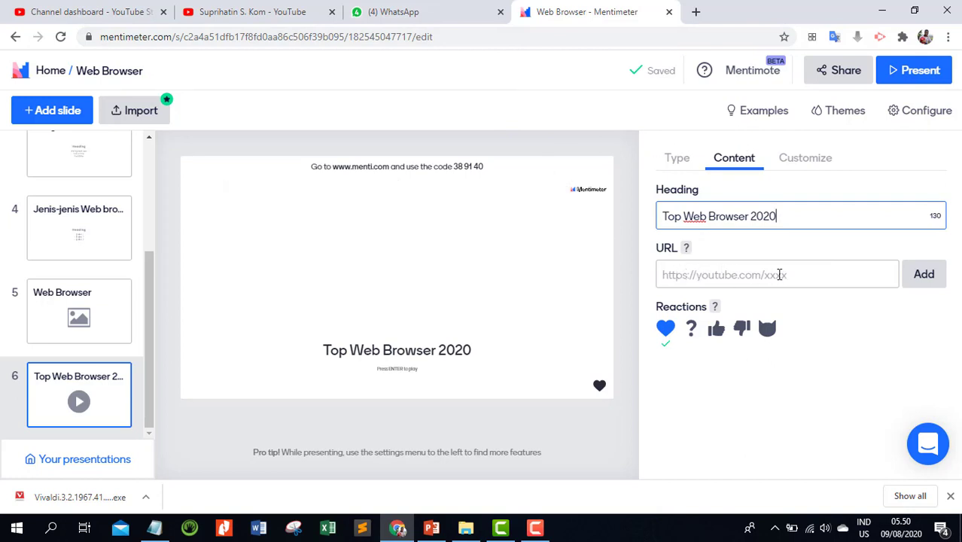
# Copy the YouTube link under "Top Web browser 2020" from the Notepad notes and add it as the Mentimeter slide's video.
pyautogui.click(154, 527)
pyautogui.scroll(-2, 276, 306)
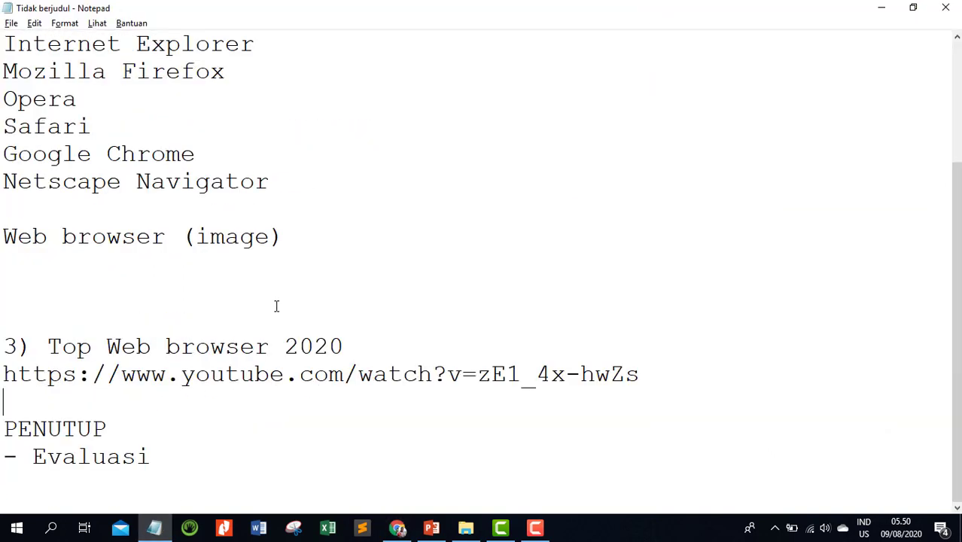
pyautogui.moveTo(4, 374); pyautogui.dragTo(636, 385)
pyautogui.hotkey('ctrl', 'c')
pyautogui.hotkey('alt', 'Tab')
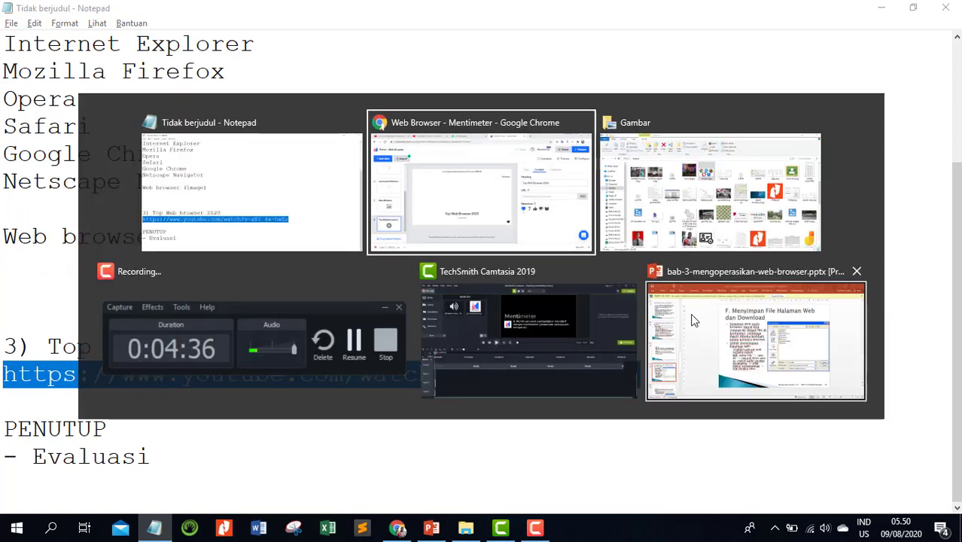
pyautogui.click(712, 282)
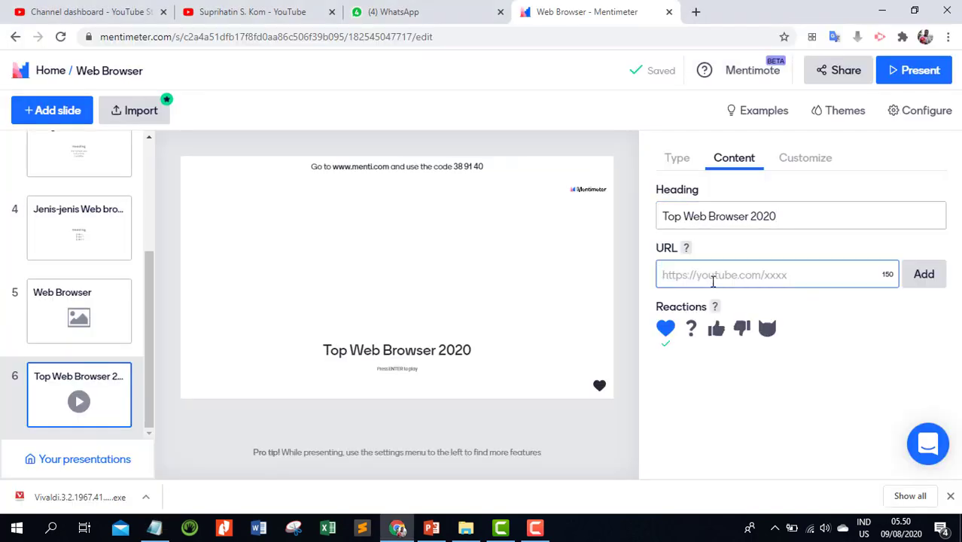
pyautogui.hotkey('ctrl', 'v')
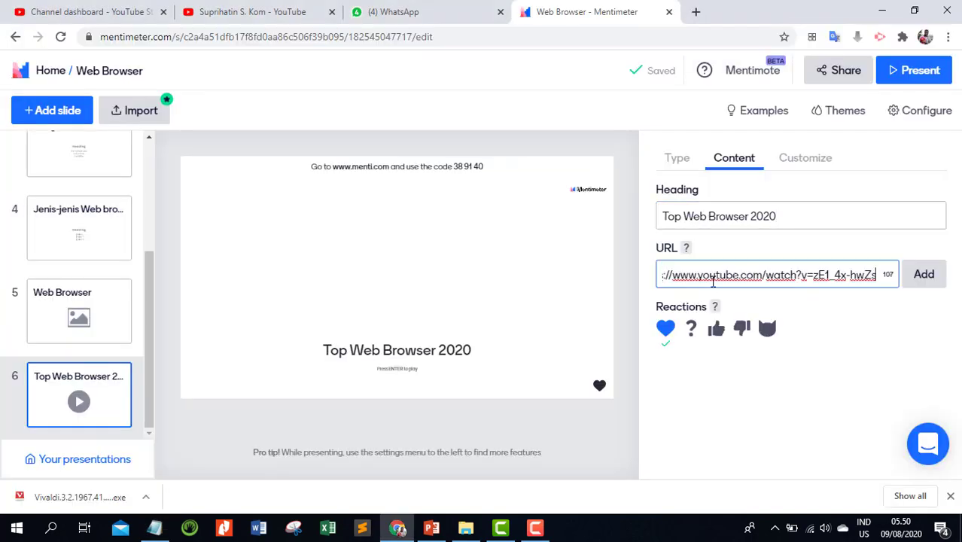
pyautogui.click(937, 278)
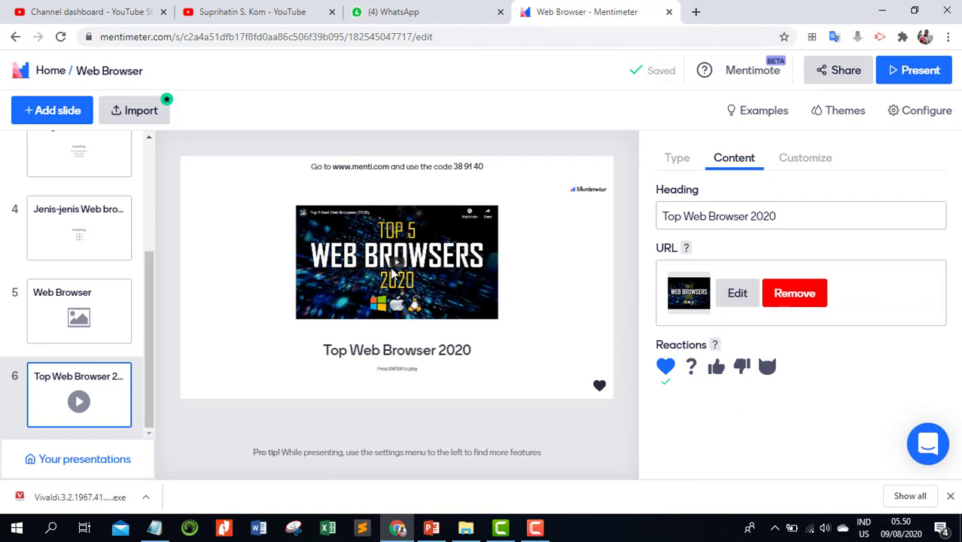
# Enable the thumbs-up and thumbs-down reactions on the video slide.
pyautogui.click(717, 369)
pyautogui.click(742, 367)
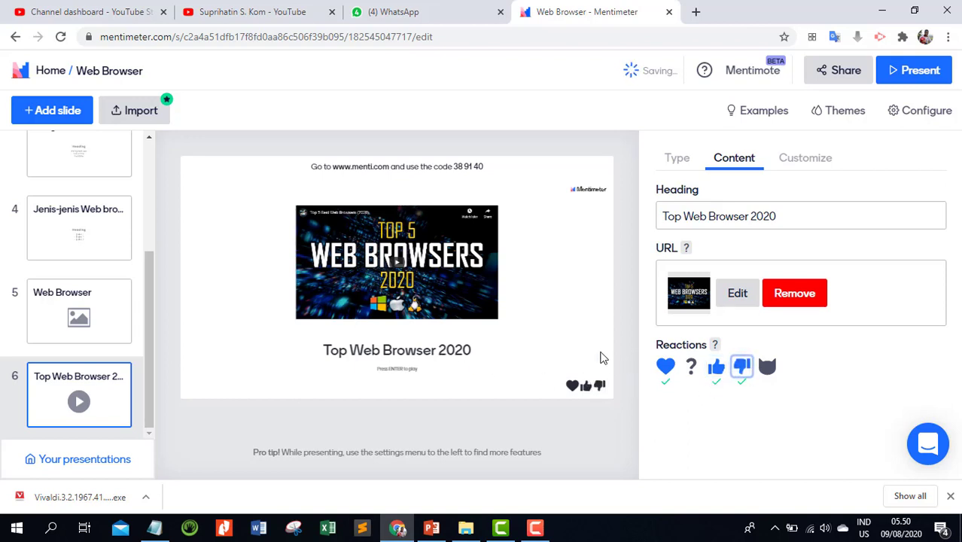
# Add a seventh slide of the Select Answer quiz competition type after the video slide.
pyautogui.moveTo(150, 302); pyautogui.dragTo(156, 350)
pyautogui.click(681, 161)
pyautogui.scroll(-3, 744, 286)
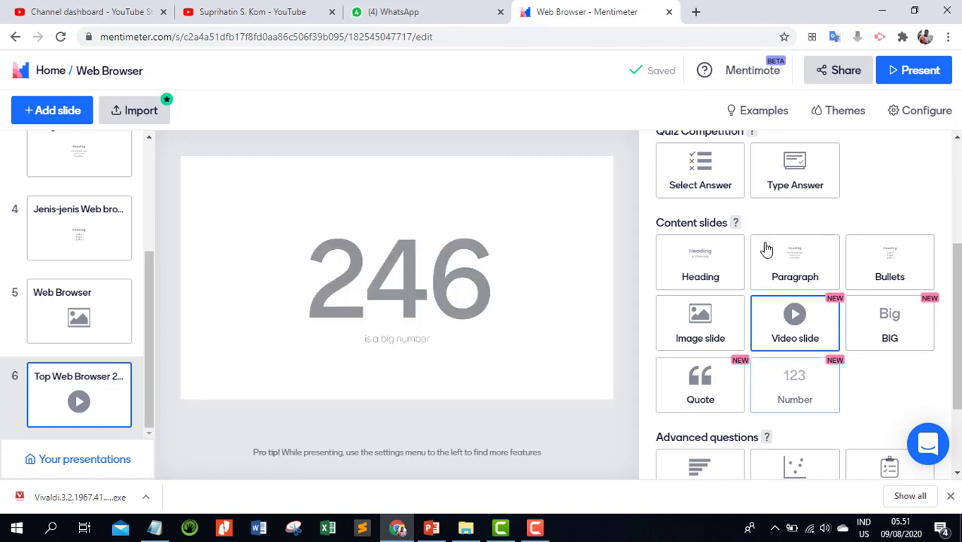
pyautogui.moveTo(149, 321); pyautogui.dragTo(153, 357)
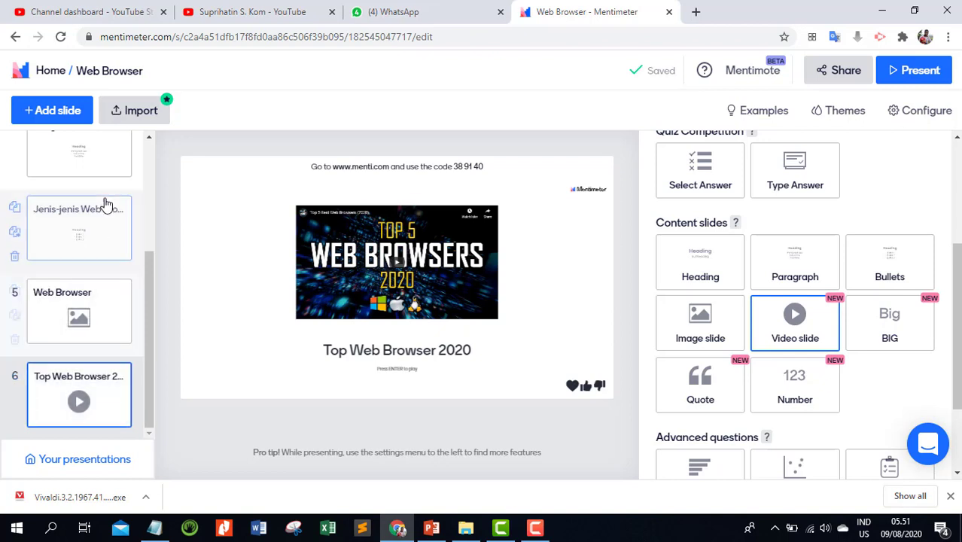
pyautogui.click(76, 119)
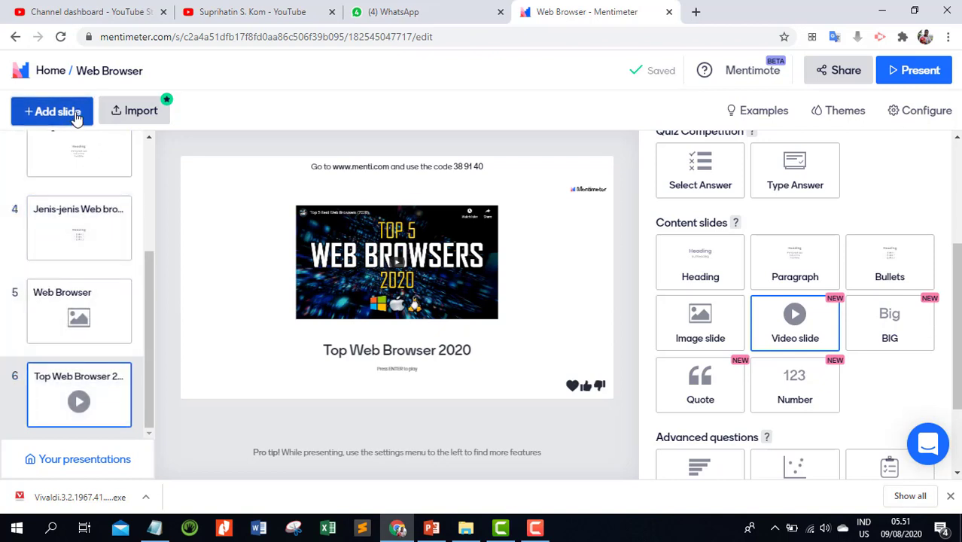
pyautogui.click(76, 119)
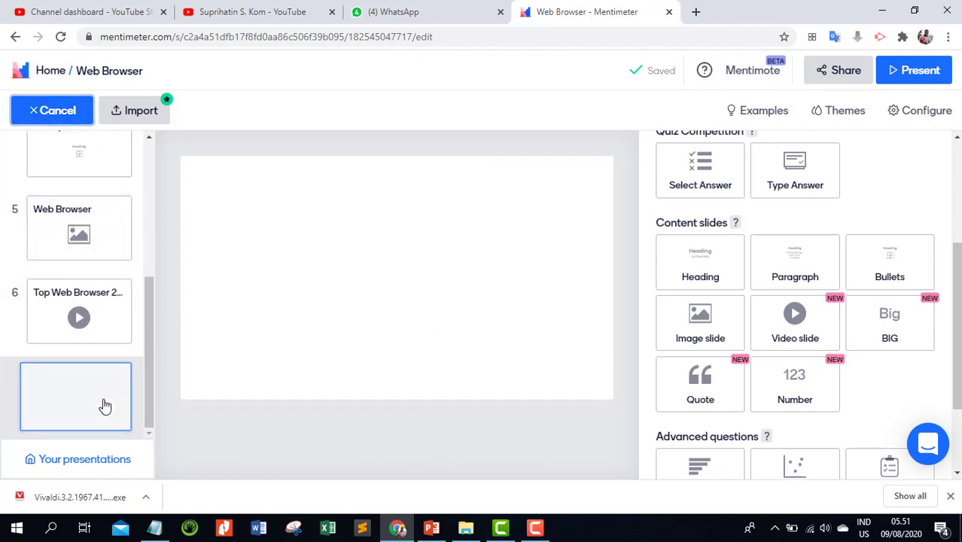
pyautogui.click(774, 280)
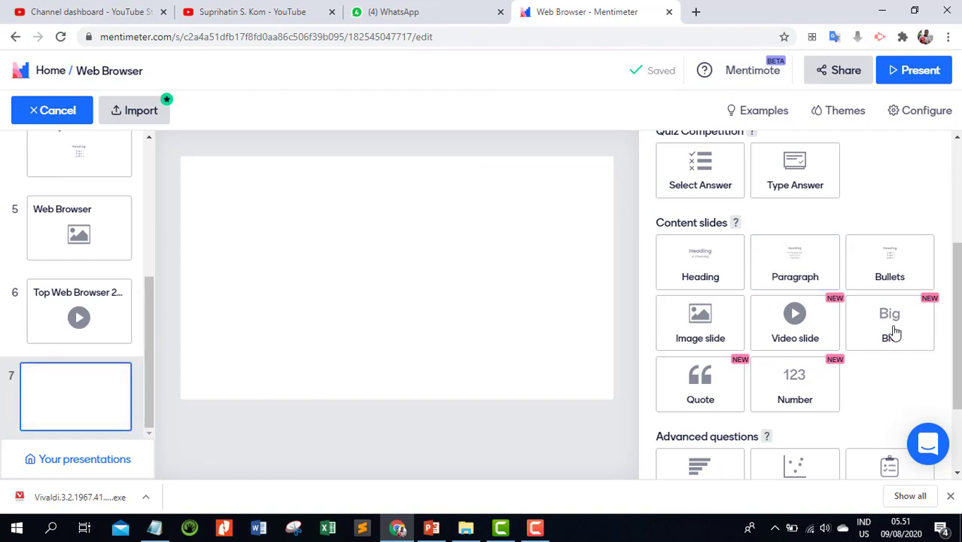
pyautogui.moveTo(960, 323); pyautogui.dragTo(960, 250)
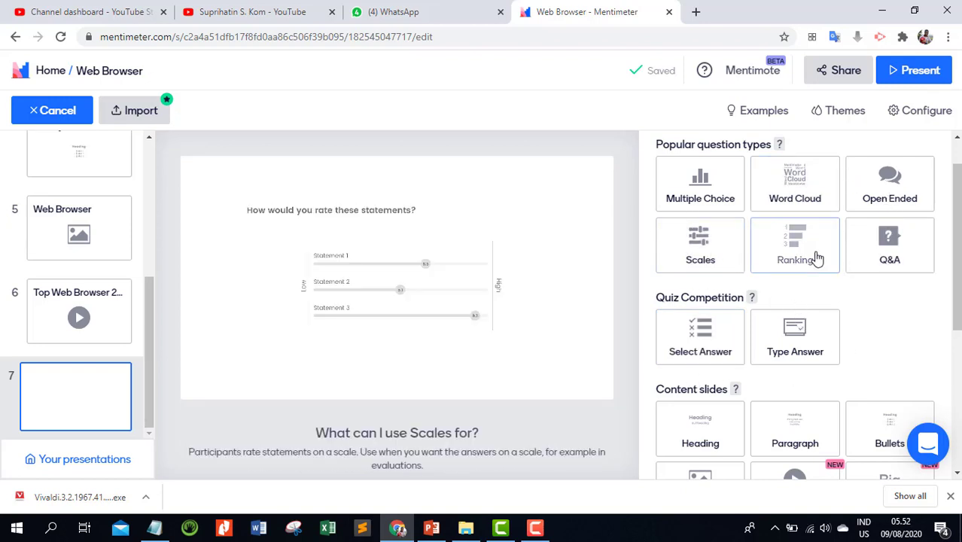
pyautogui.click(700, 343)
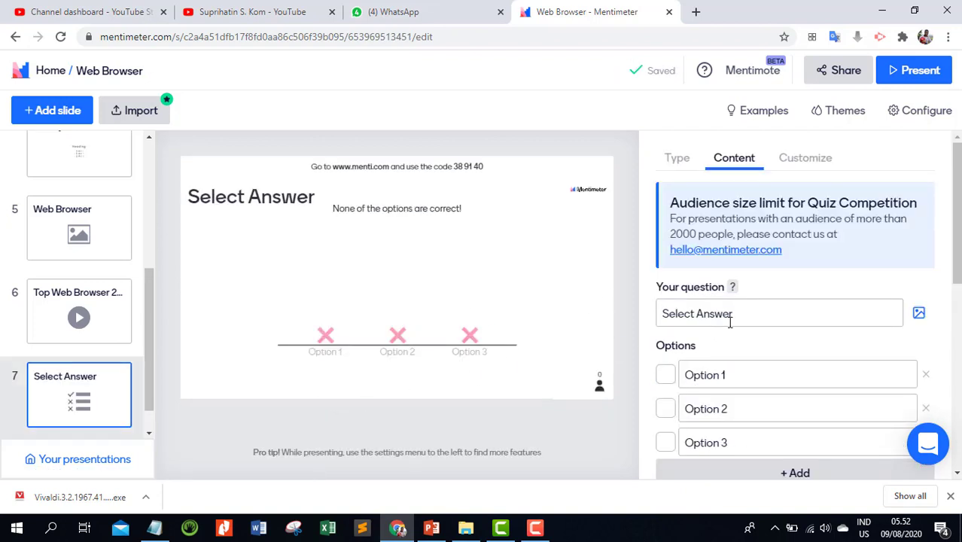
# Set the quiz slide's question to "Web browser bawaan windows 10?".
pyautogui.click(761, 316)
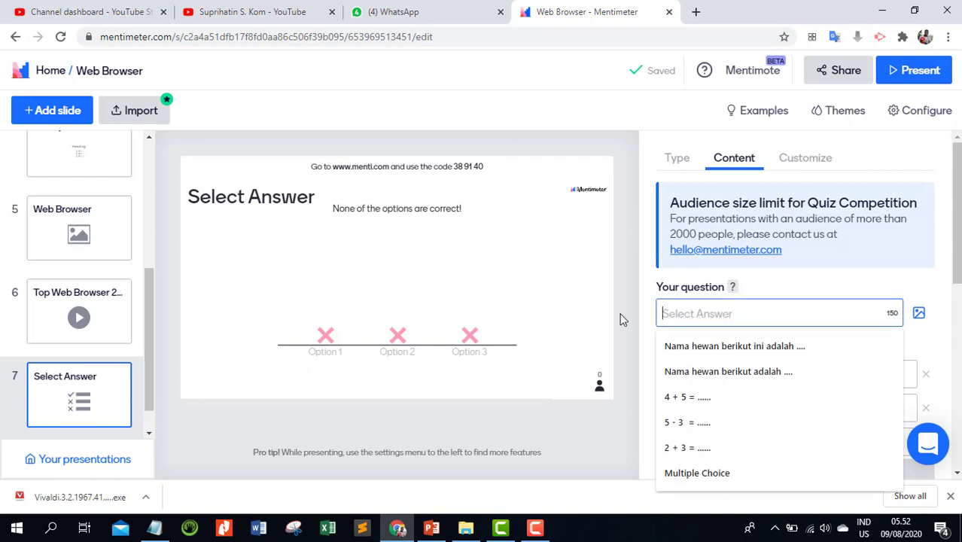
pyautogui.write('Web b')
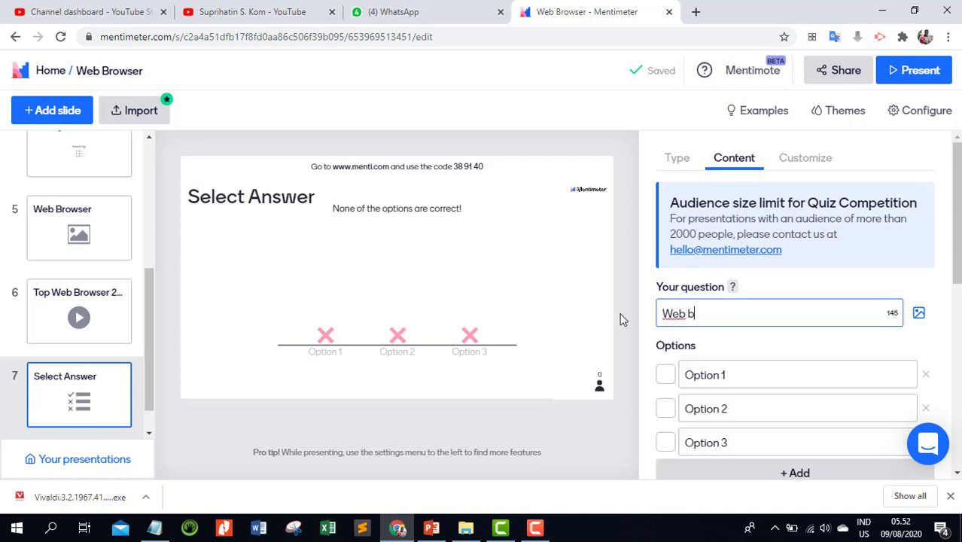
pyautogui.write('rowser bawaan wind')
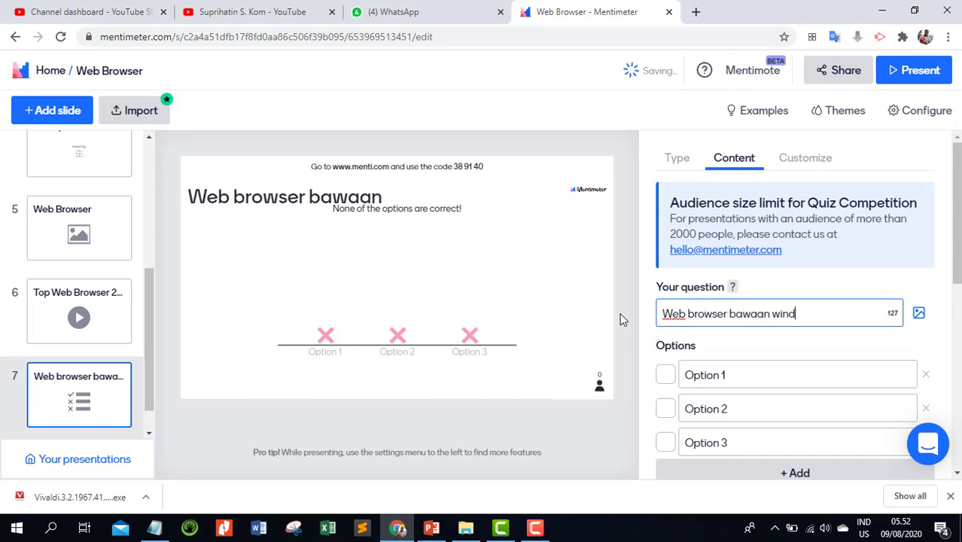
pyautogui.write('ows 10')
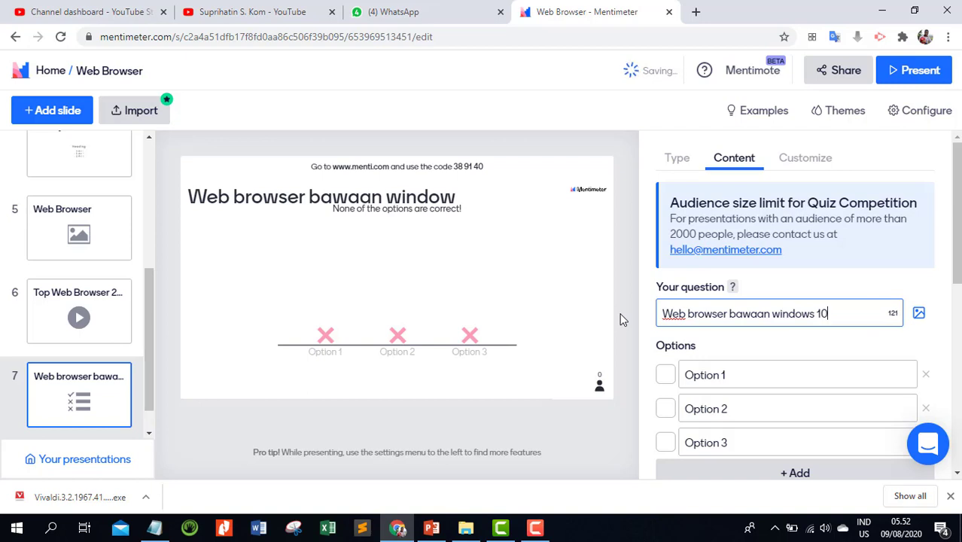
pyautogui.write('?')
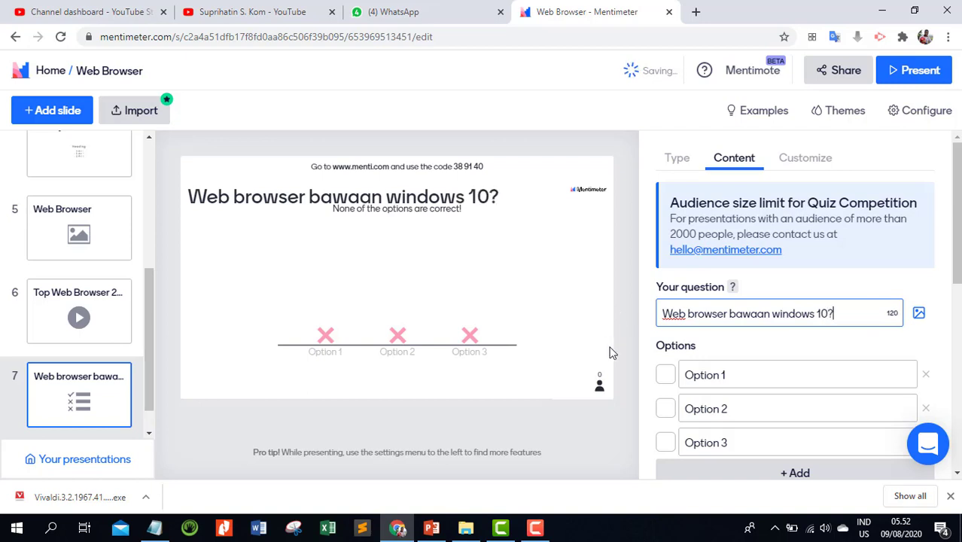
# Fill the three existing answer options of the Windows 10 question with Internet Explorer, Edge and Chrome.
pyautogui.click(752, 380)
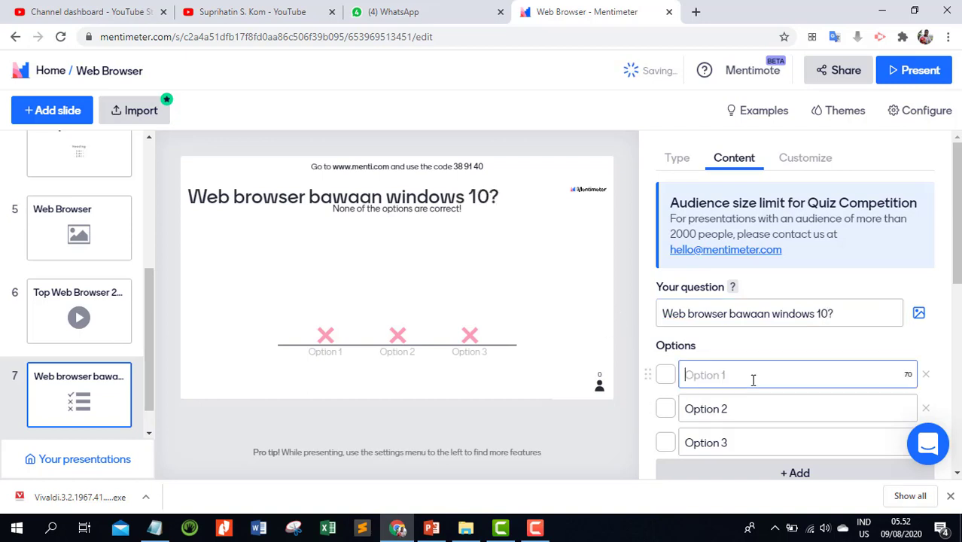
pyautogui.write('Internet E')
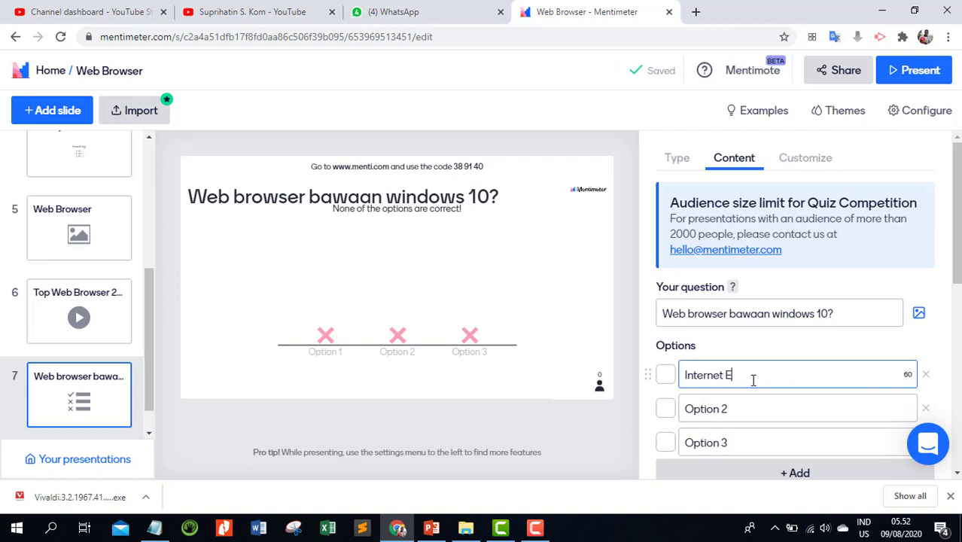
pyautogui.write('xplo')
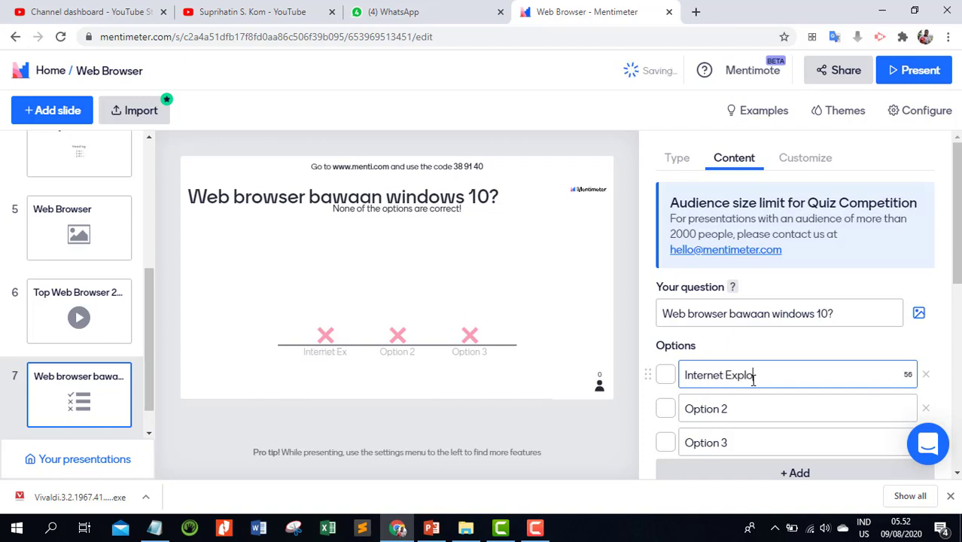
pyautogui.write('rer')
pyautogui.click(740, 409)
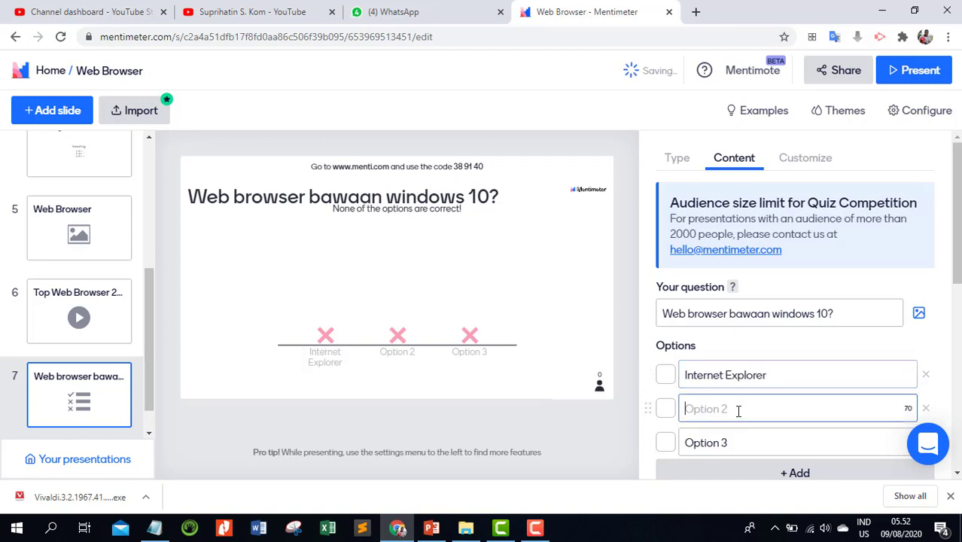
pyautogui.write('Edge')
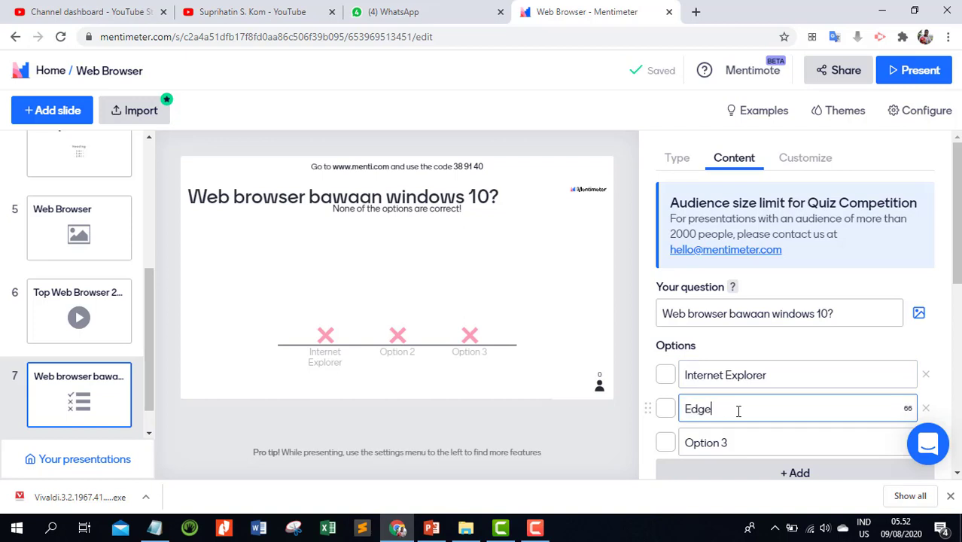
pyautogui.click(735, 442)
pyautogui.write('Chrome')
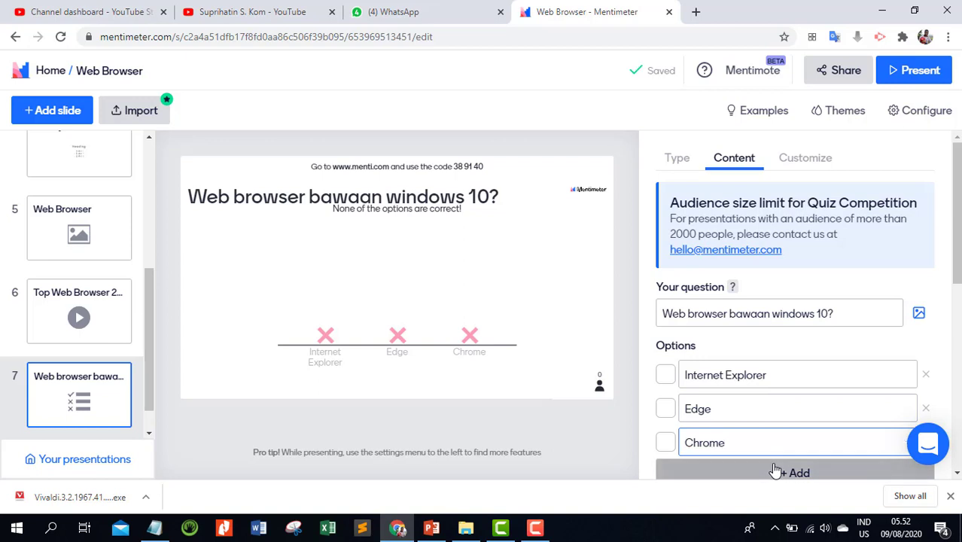
# Add Firefox and Safari as fourth and fifth answer options and mark Edge as the correct answer.
pyautogui.click(777, 471)
pyautogui.scroll(-3, 736, 445)
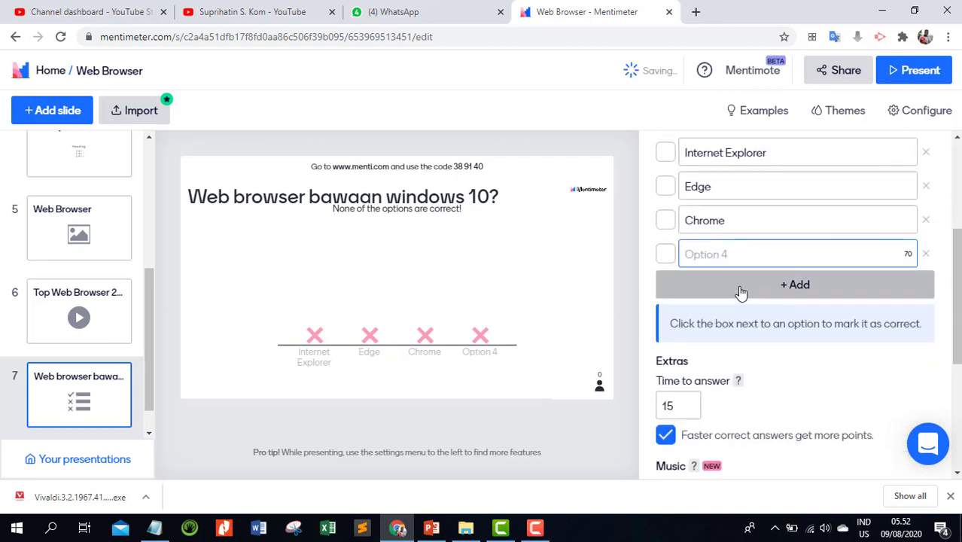
pyautogui.write('Fire')
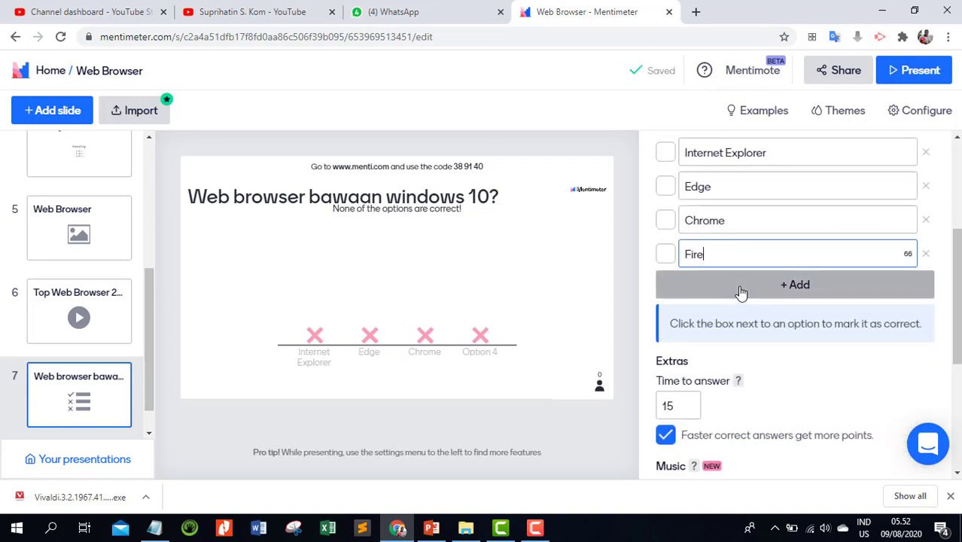
pyautogui.write('fox')
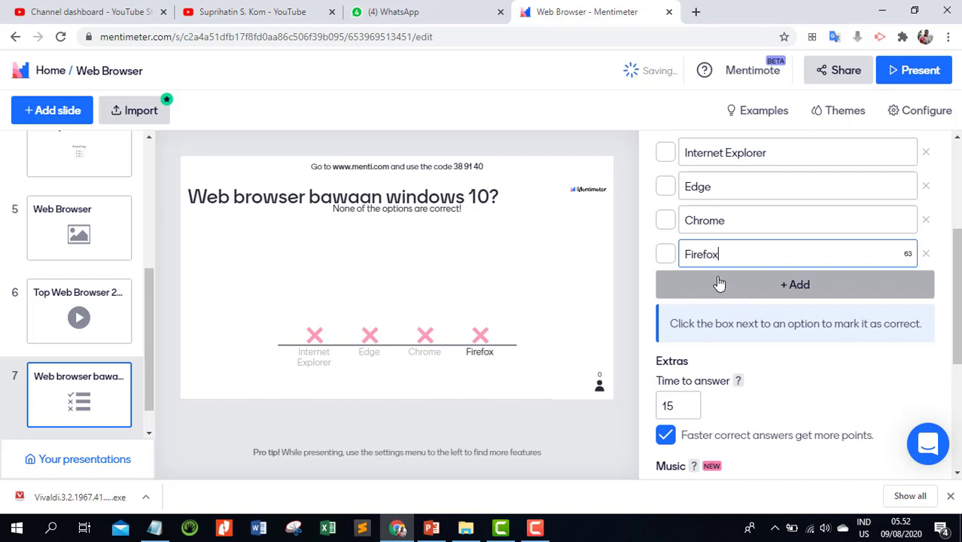
pyautogui.click(786, 287)
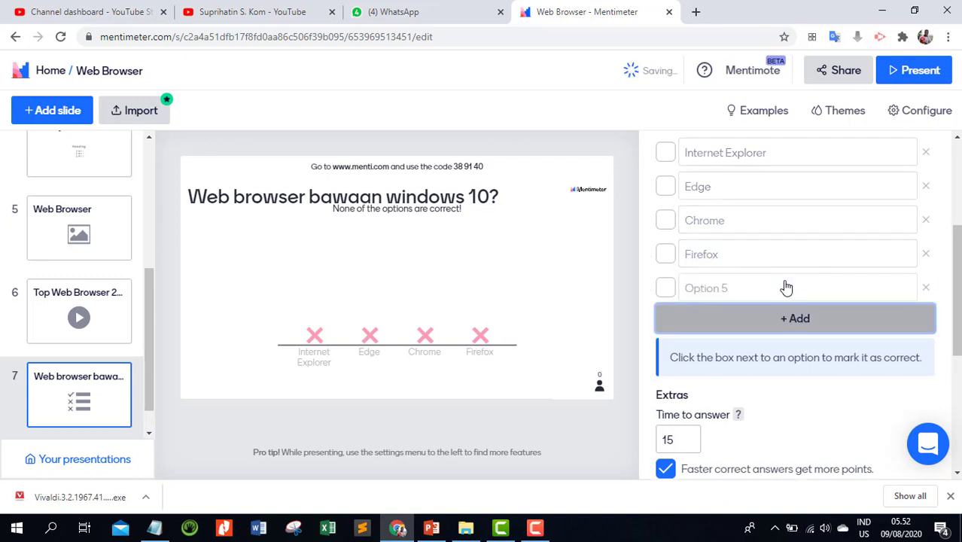
pyautogui.write('Safari')
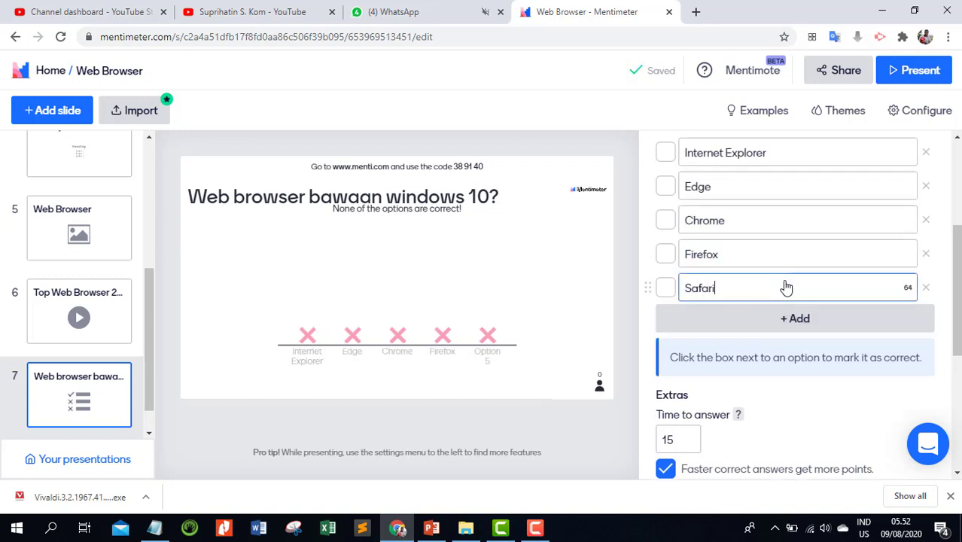
pyautogui.click(665, 190)
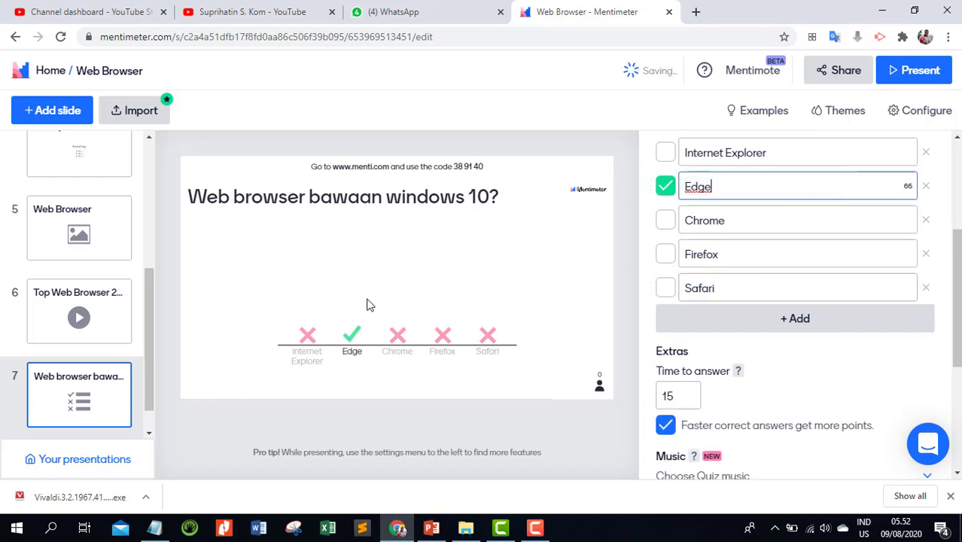
# Add a second Select Answer quiz slide after the Leaderboard slide.
pyautogui.click(46, 111)
pyautogui.scroll(3, 750, 167)
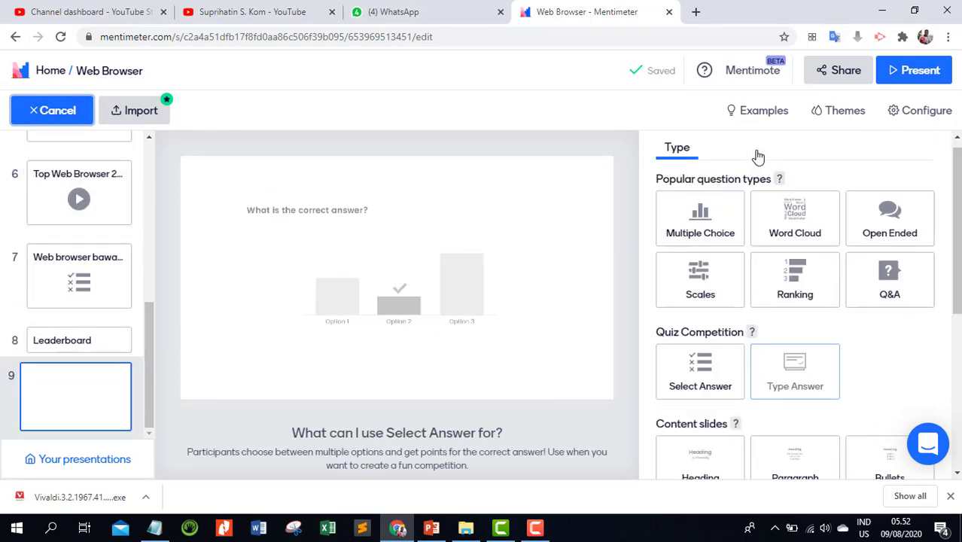
pyautogui.scroll(-3, 759, 278)
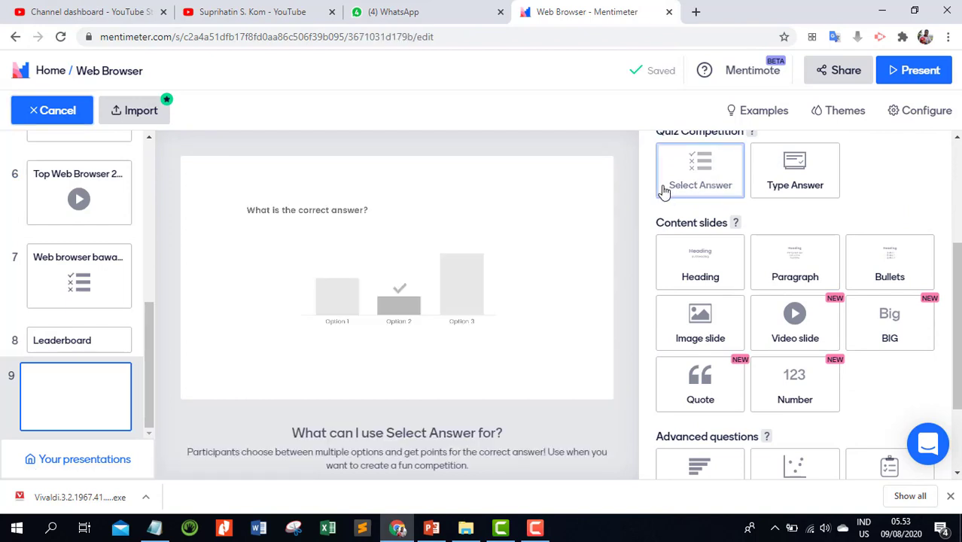
pyautogui.click(708, 171)
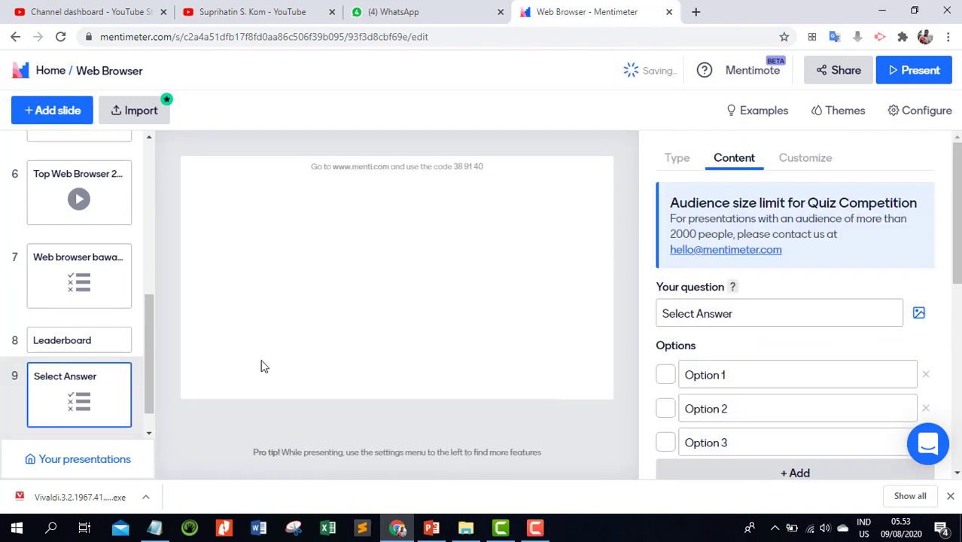
# Set the second quiz slide's question to "Web Browser Buatan Google".
pyautogui.scroll(-1, 843, 271)
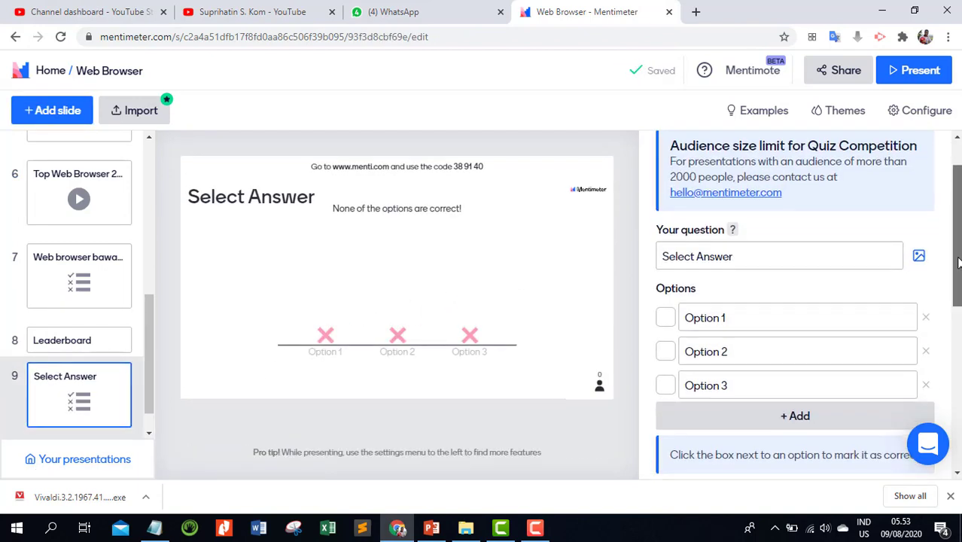
pyautogui.click(767, 249)
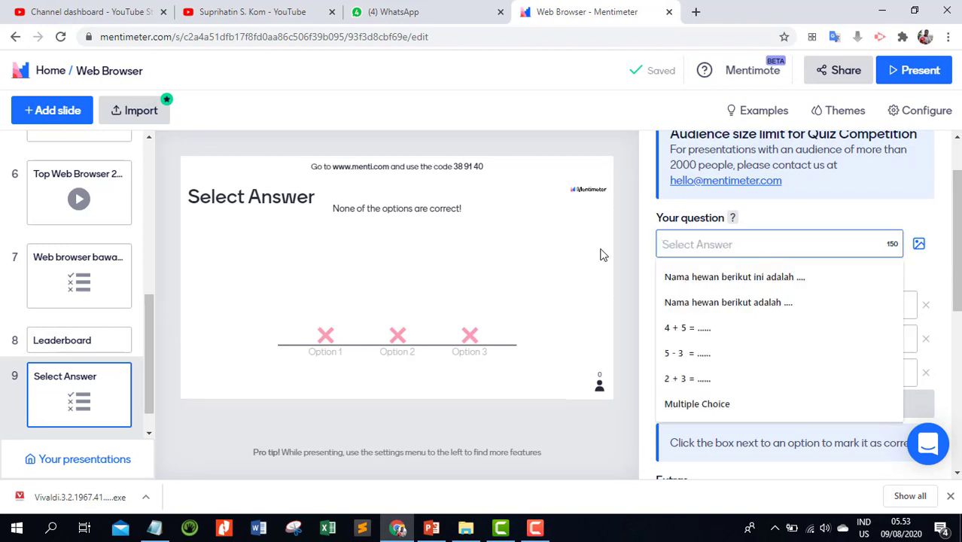
pyautogui.write('Web Brows')
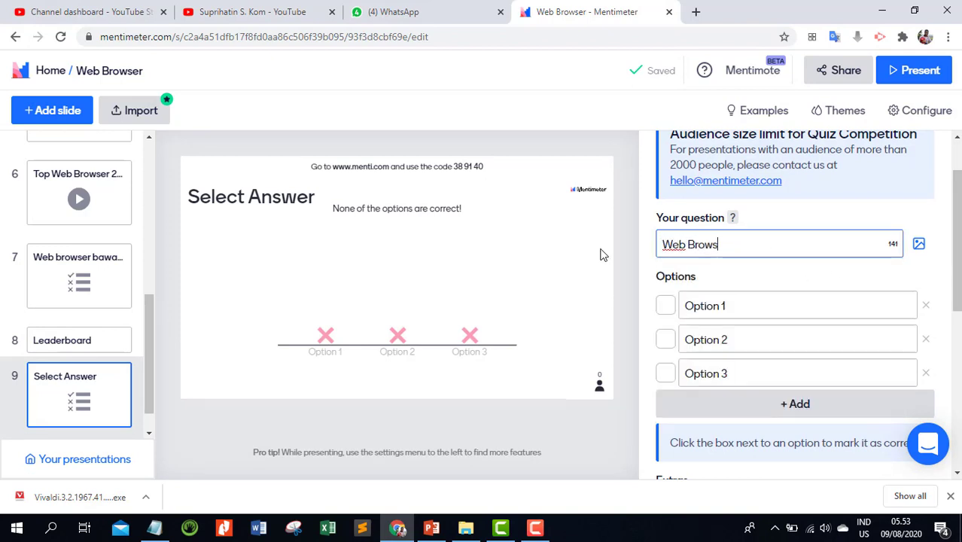
pyautogui.write('er')
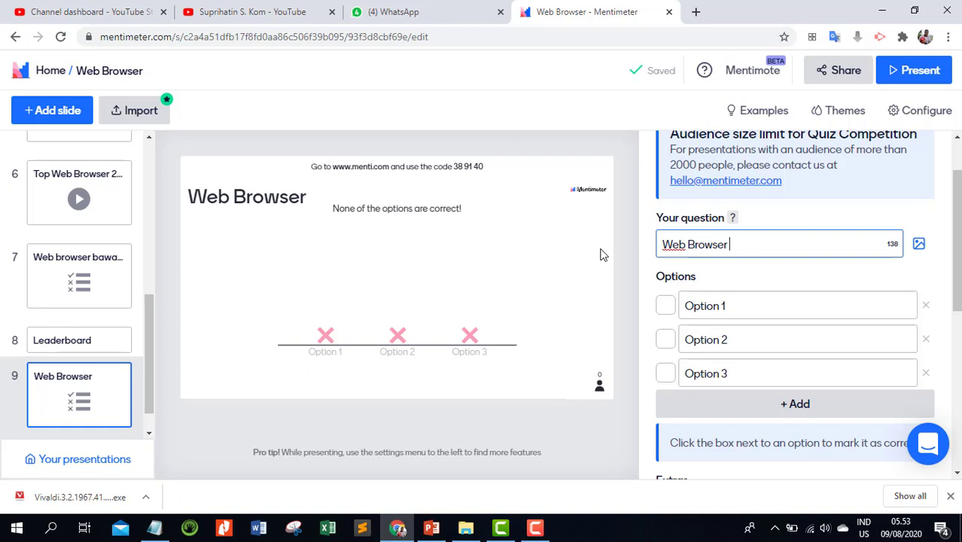
pyautogui.write(' Buat')
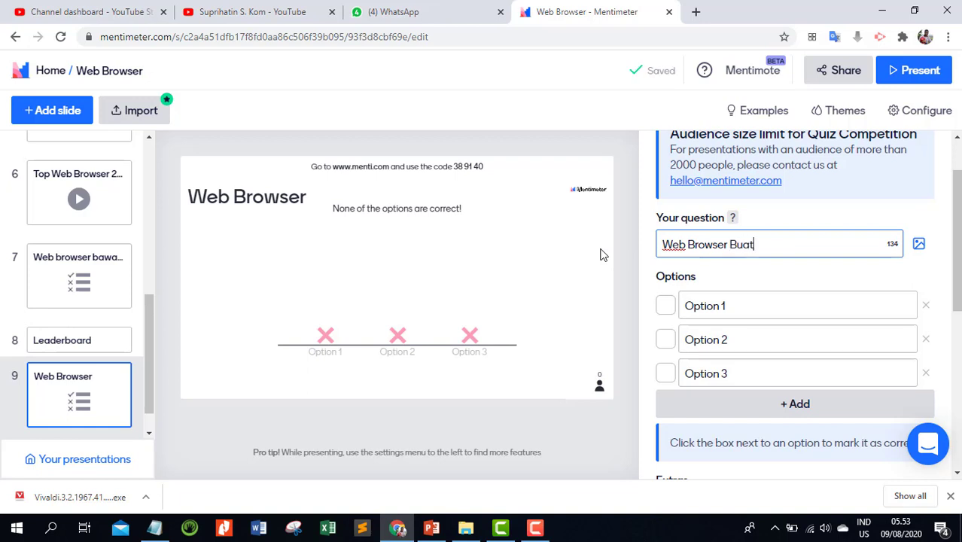
pyautogui.write('an Google')
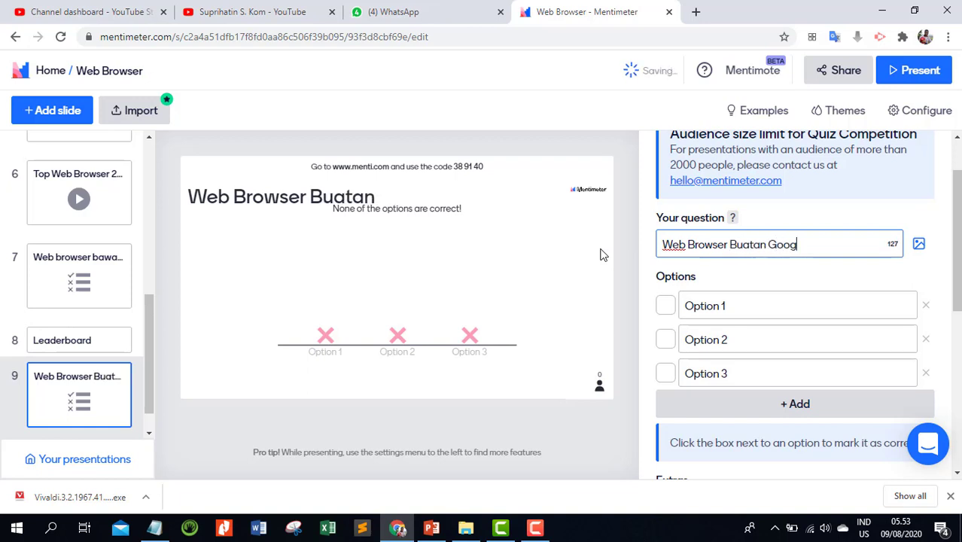
# Fill the three answer options of the Google browser question with Chrome, Firefox and Safari, and mark Chrome as correct.
pyautogui.click(704, 316)
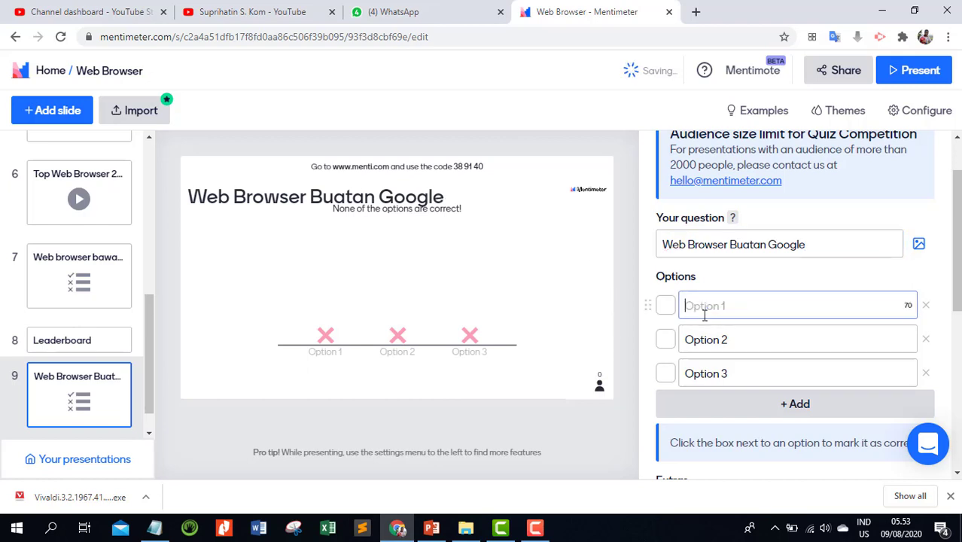
pyautogui.write('Chrome')
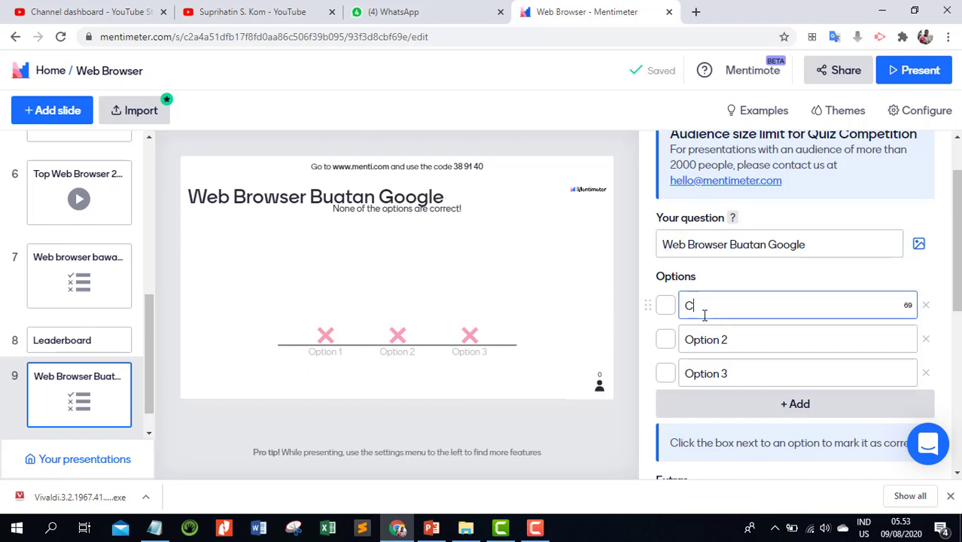
pyautogui.click(731, 350)
pyautogui.write('Firefo')
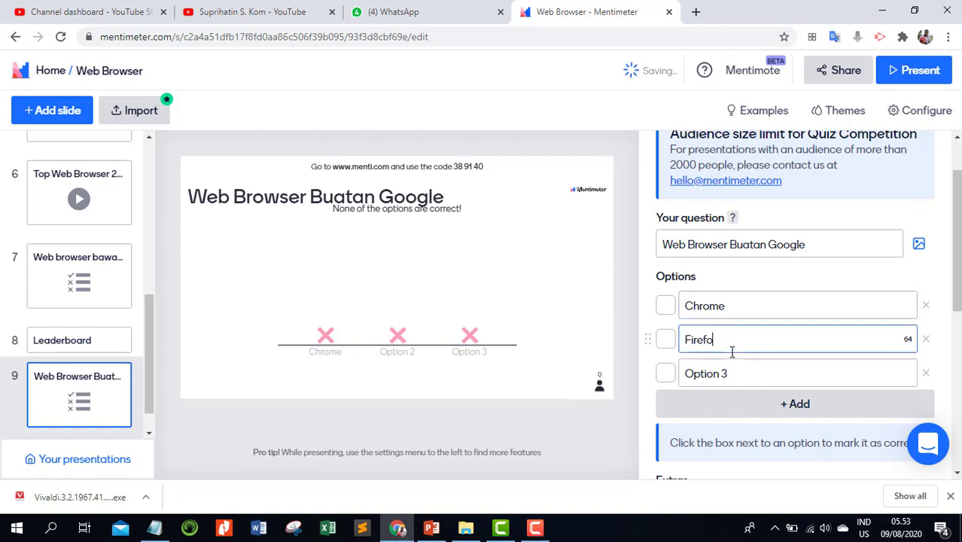
pyautogui.write('x')
pyautogui.click(724, 372)
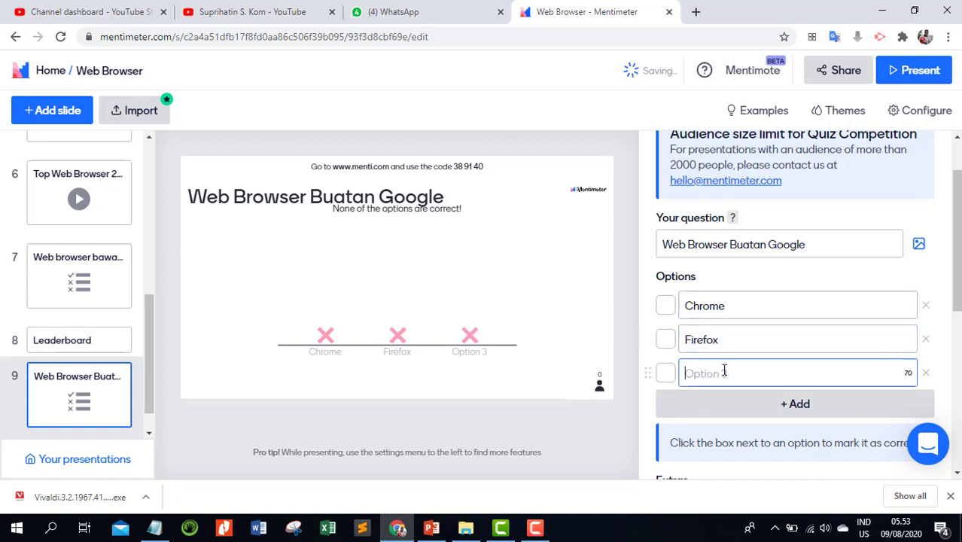
pyautogui.write('Safari')
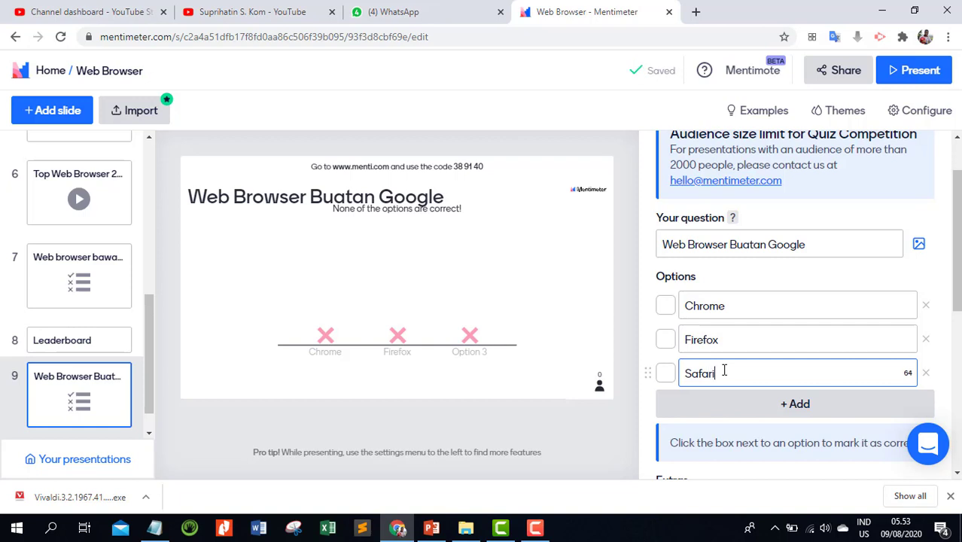
pyautogui.click(666, 307)
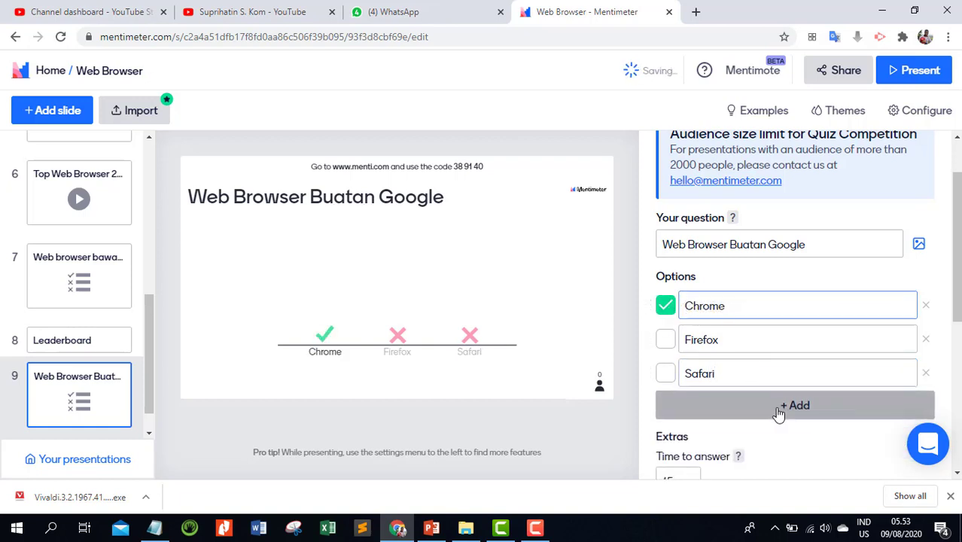
# Add Edge and Vivaldi as the fourth and fifth answer options of the Google browser question.
pyautogui.click(741, 404)
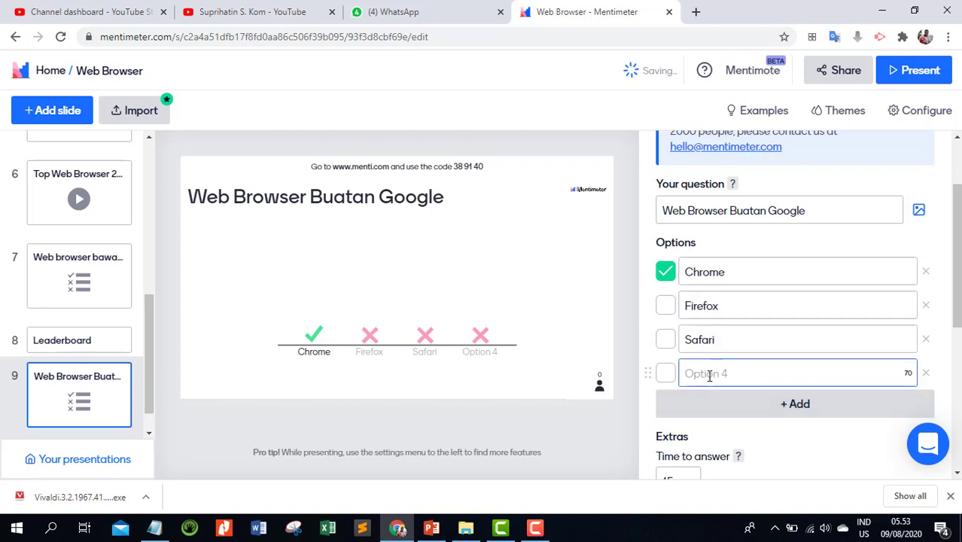
pyautogui.write('Edge')
pyautogui.click(752, 408)
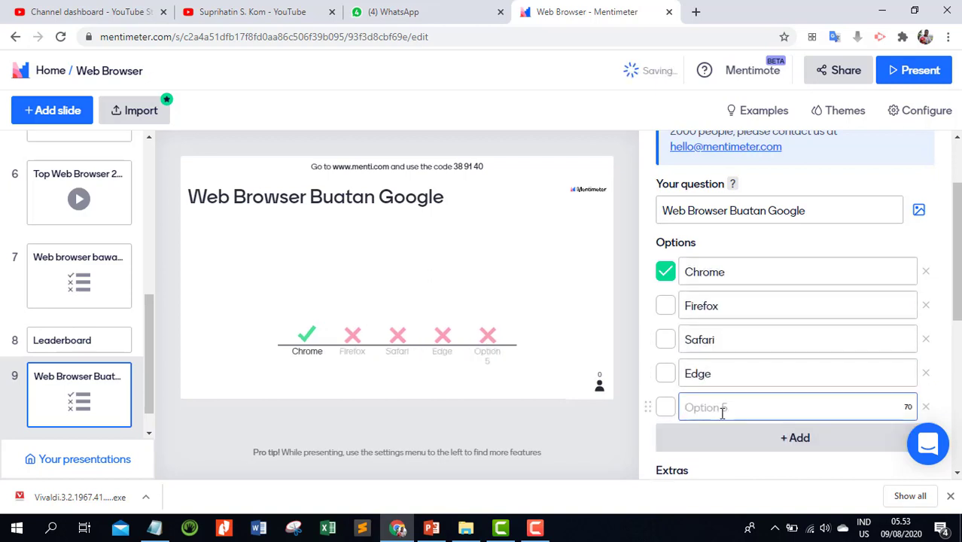
pyautogui.write('Vivaldi')
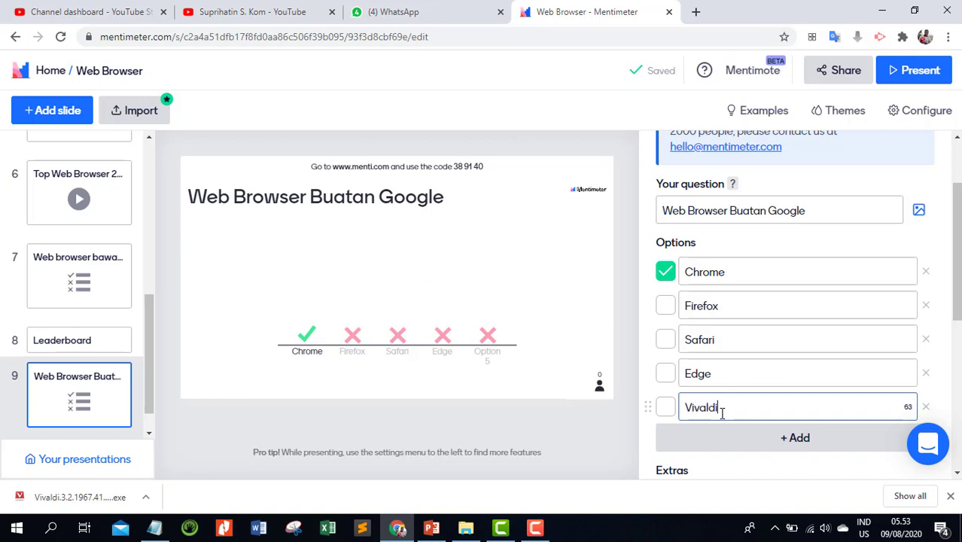
pyautogui.scroll(-3, 735, 450)
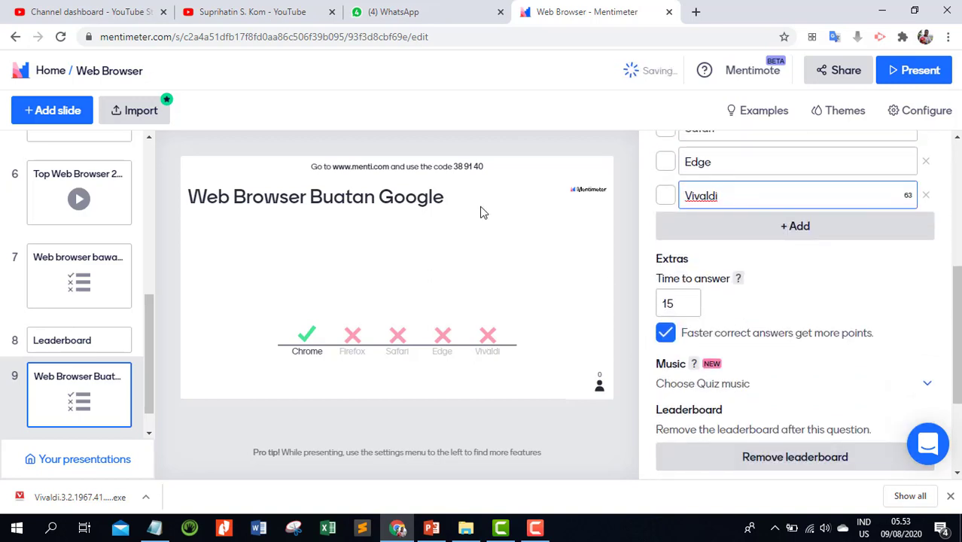
pyautogui.scroll(5, 777, 231)
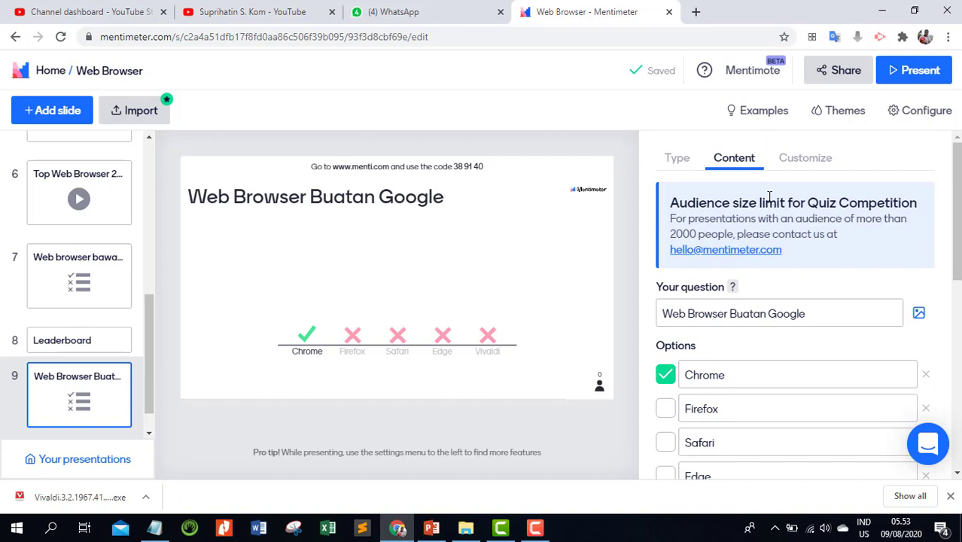
# Add a third Select Answer quiz slide at the end with the question "Peringakt 1 Web Browser 2020?".
pyautogui.click(48, 119)
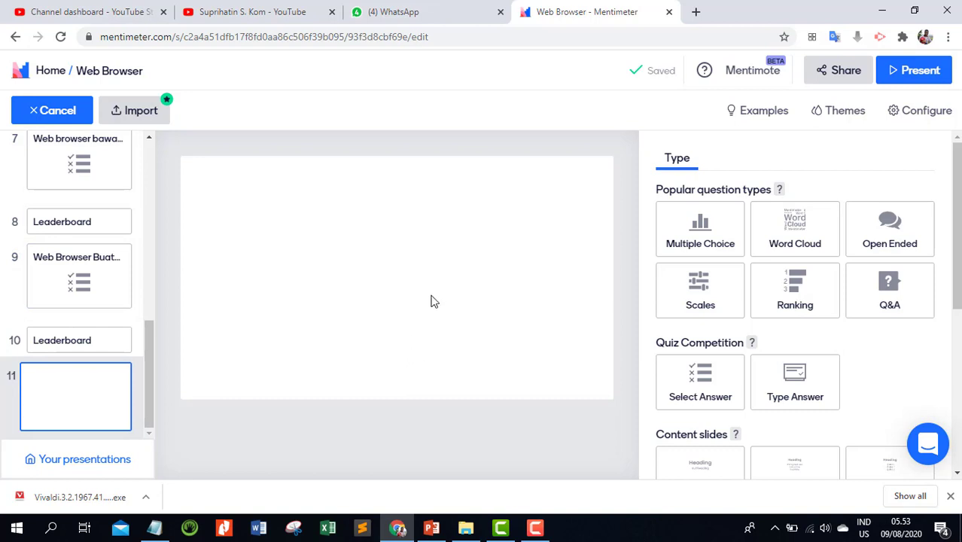
pyautogui.click(715, 392)
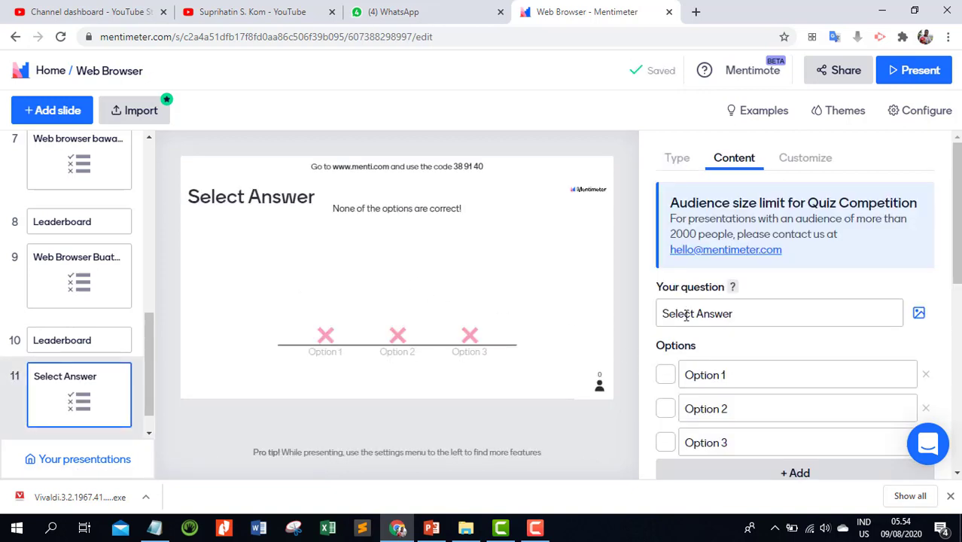
pyautogui.click(769, 321)
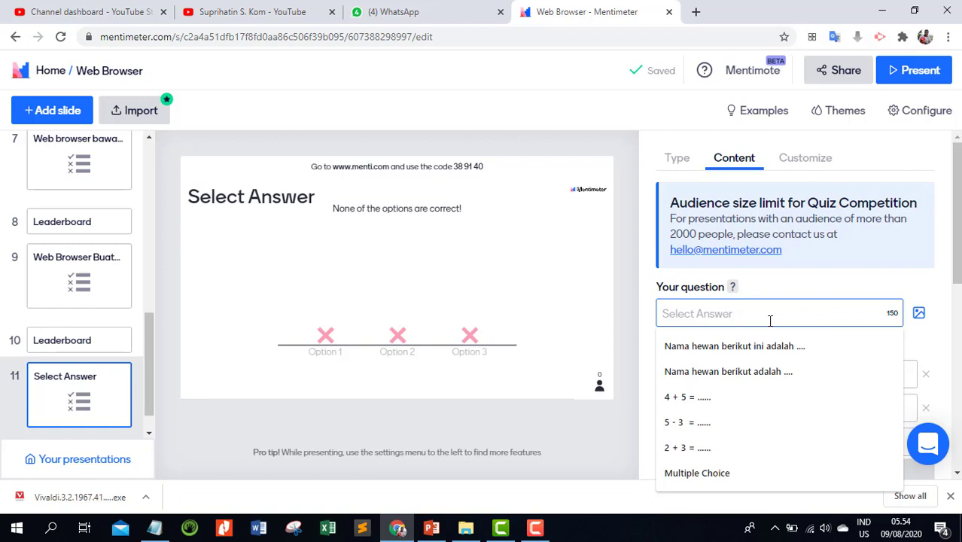
pyautogui.write('Peri')
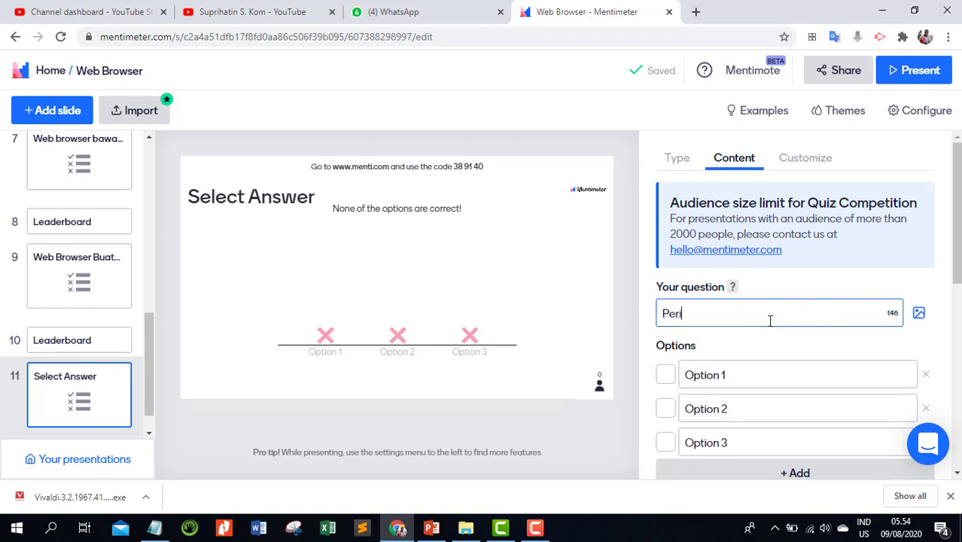
pyautogui.write('ngakt 1 Wb')
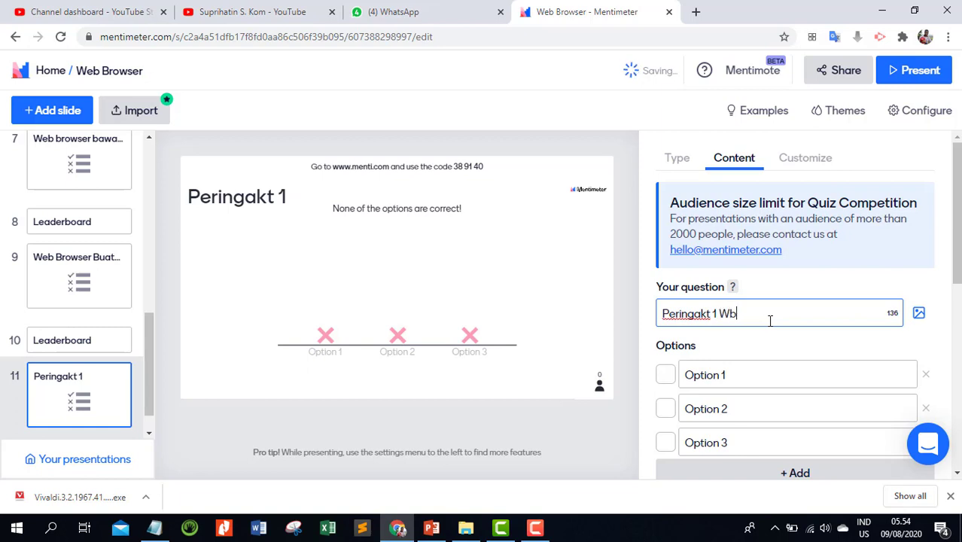
pyautogui.press('BackSpace')
pyautogui.press('BackSpace')
pyautogui.write('eb Br')
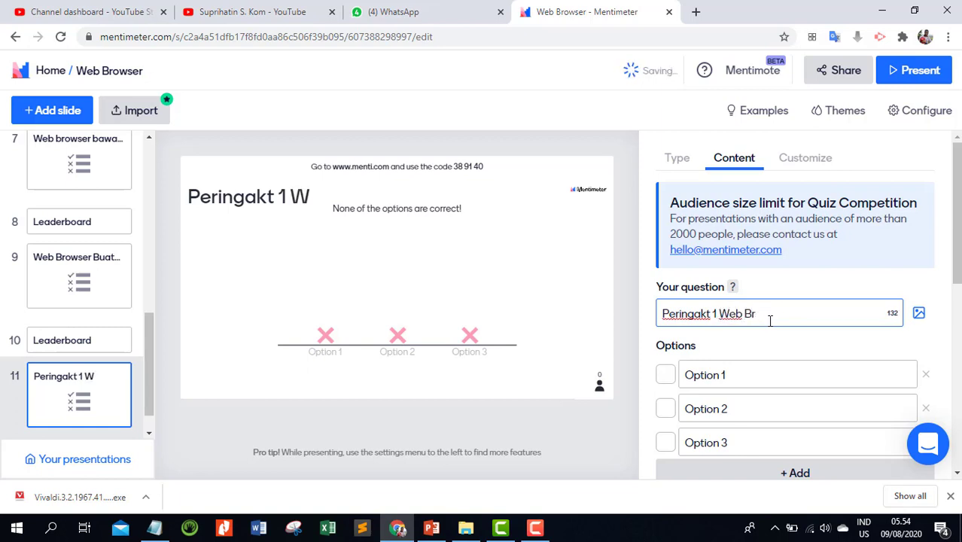
pyautogui.write('oos')
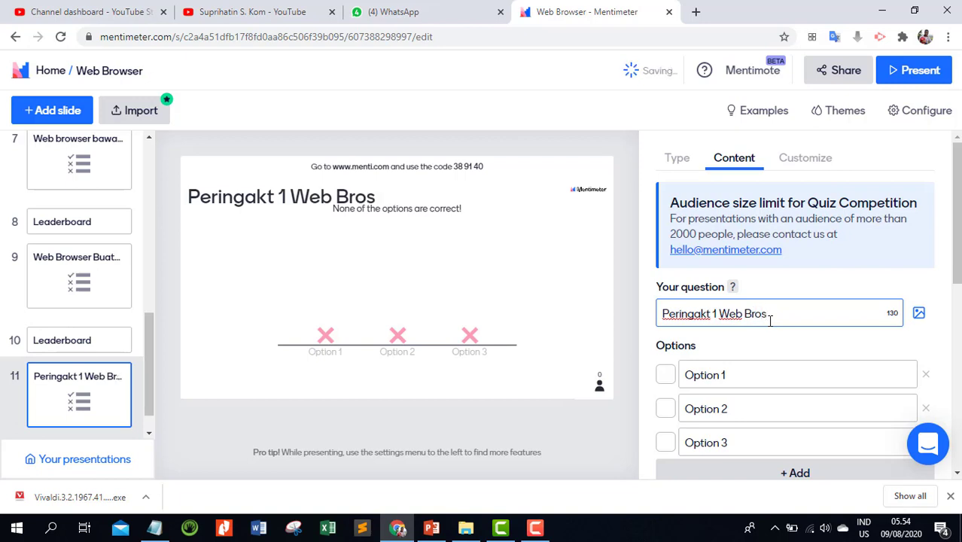
pyautogui.press('BackSpace')
pyautogui.write('wser 2020?')
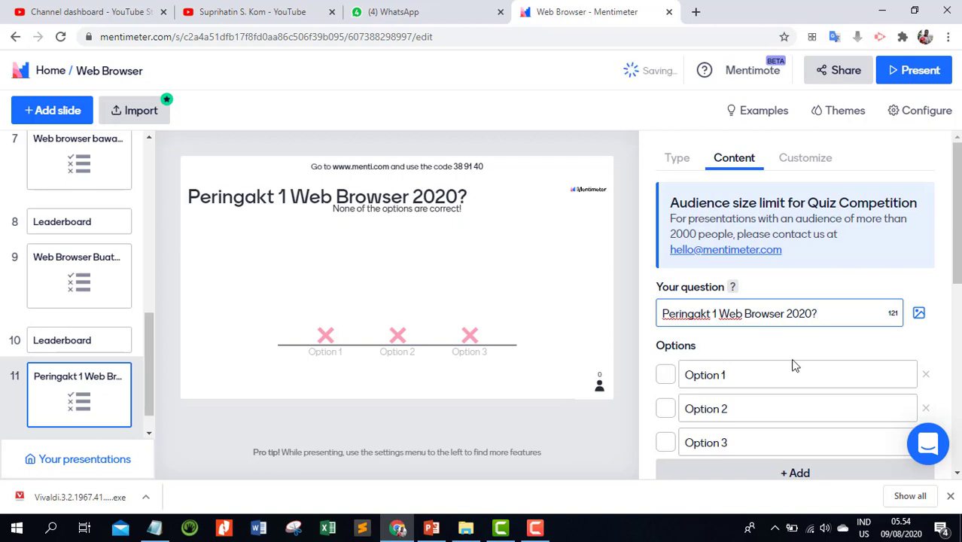
# Fill the three existing answer options of the 2020 ranking question with Chrome, Vivaldi and Edge.
pyautogui.click(747, 380)
pyautogui.write('C')
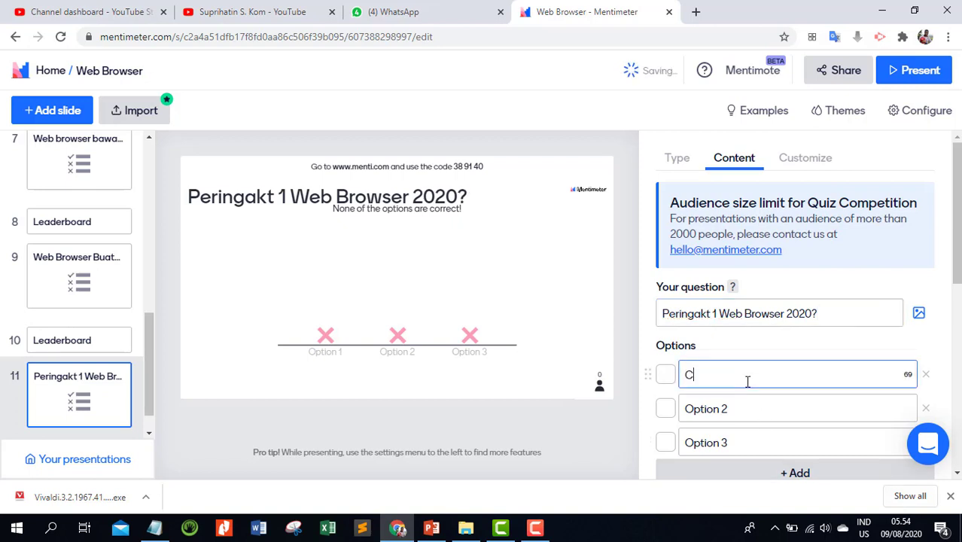
pyautogui.write('hrome')
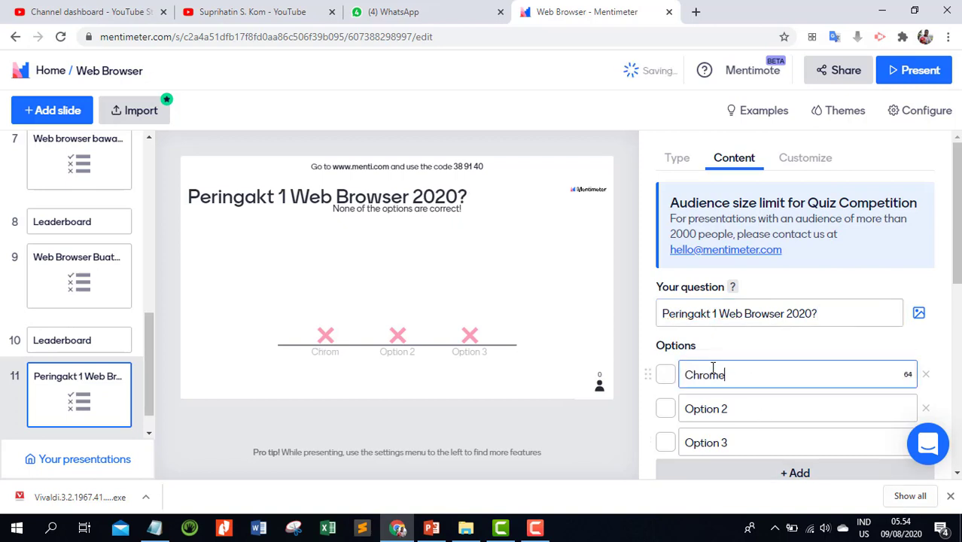
pyautogui.click(724, 413)
pyautogui.write('Vivaldi')
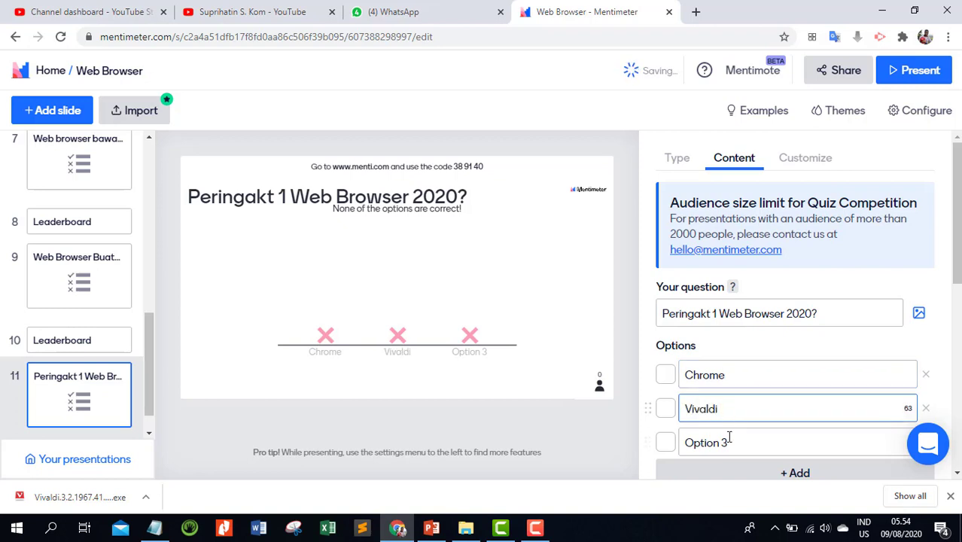
pyautogui.click(727, 435)
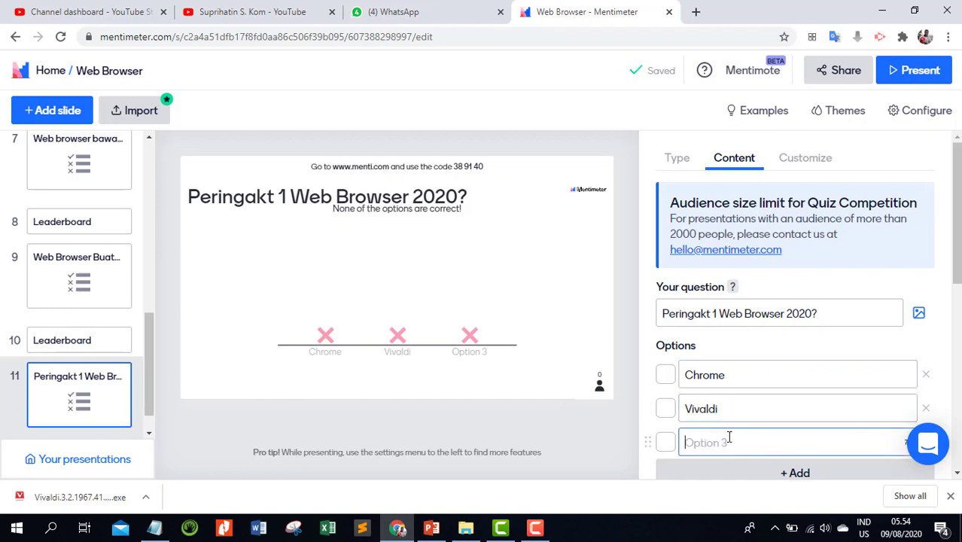
pyautogui.write('Edge')
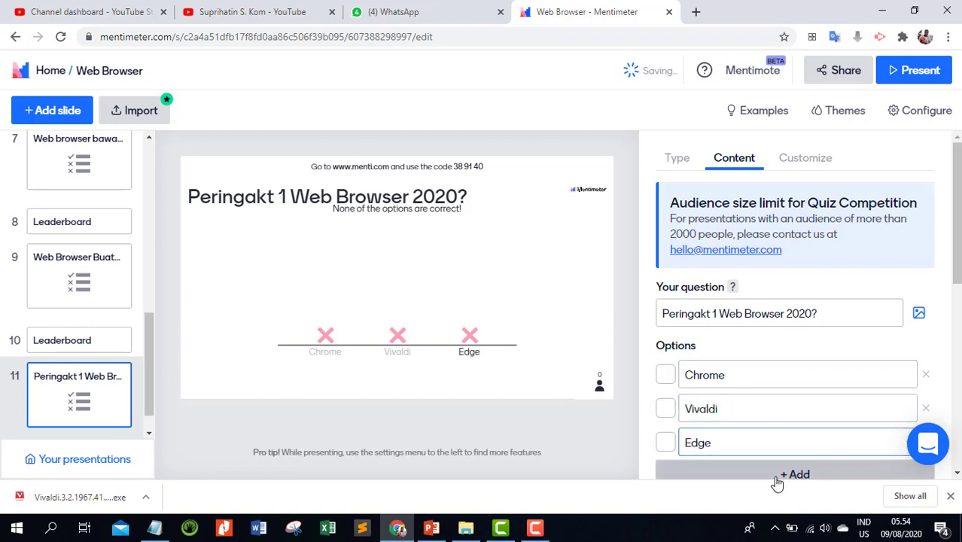
# Add Firefox and Opera as the fourth and fifth answer options of the 2020 ranking question.
pyautogui.click(777, 474)
pyautogui.scroll(-2, 752, 421)
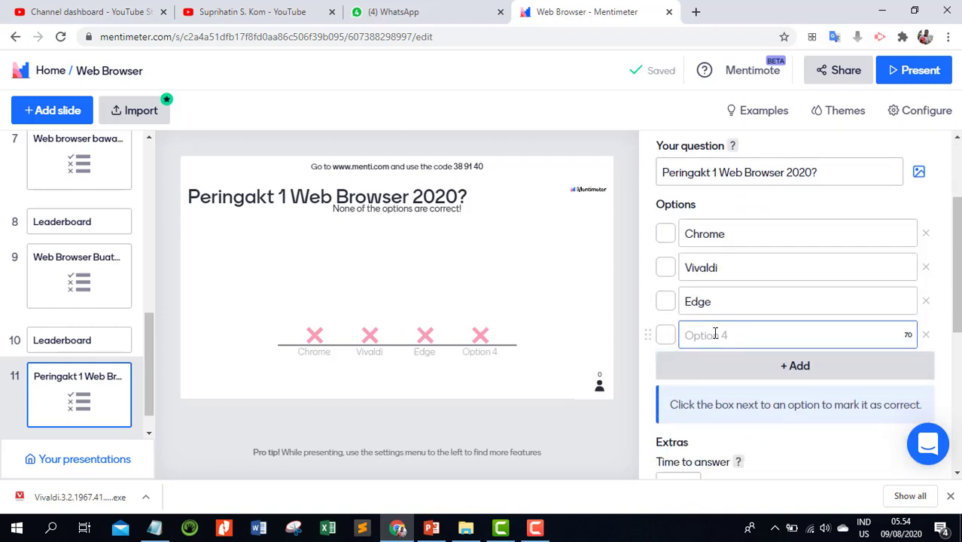
pyautogui.write('Fr')
pyautogui.write('refox')
pyautogui.click(729, 365)
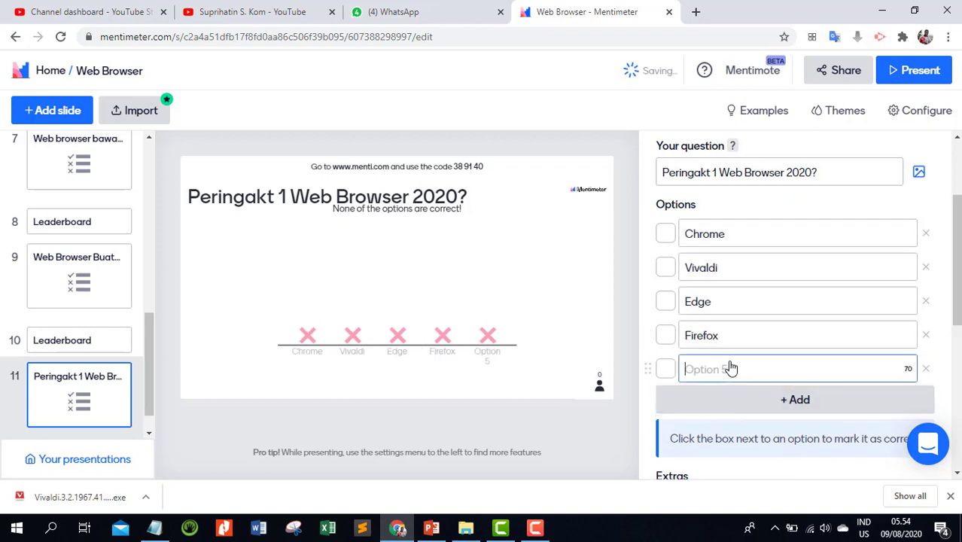
pyautogui.write('Opera')
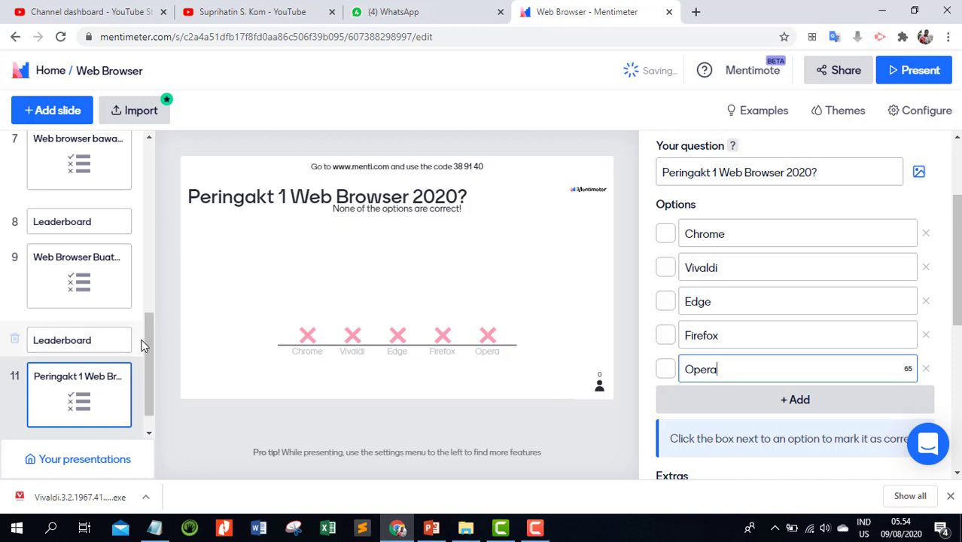
# Review the presentation's slides from the title and word cloud slides down to the 2020 ranking quiz slide.
pyautogui.moveTo(149, 348); pyautogui.dragTo(140, 181)
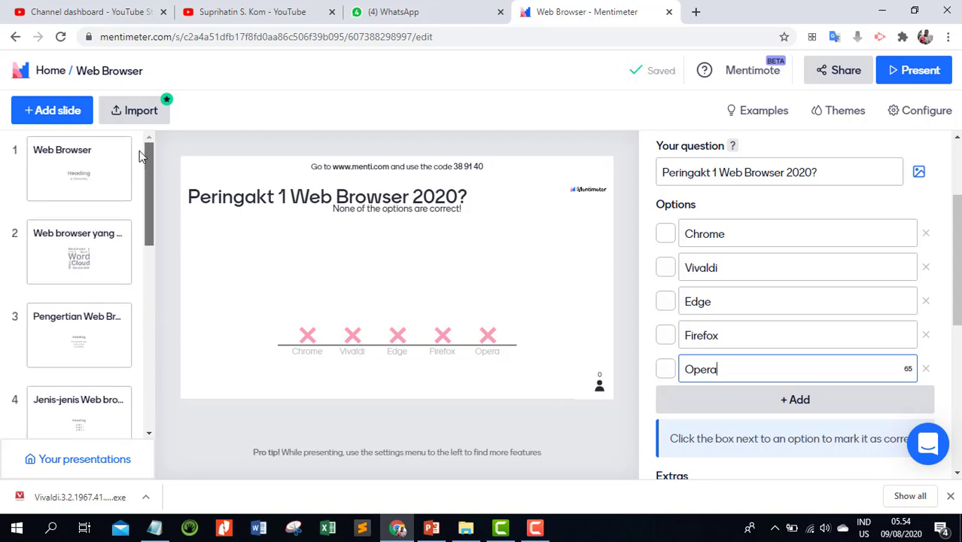
pyautogui.click(87, 177)
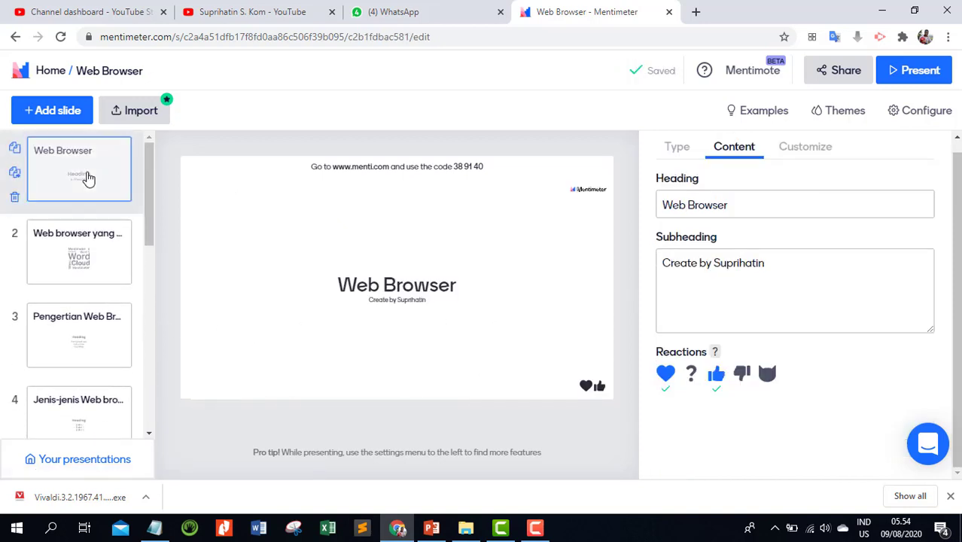
pyautogui.click(79, 256)
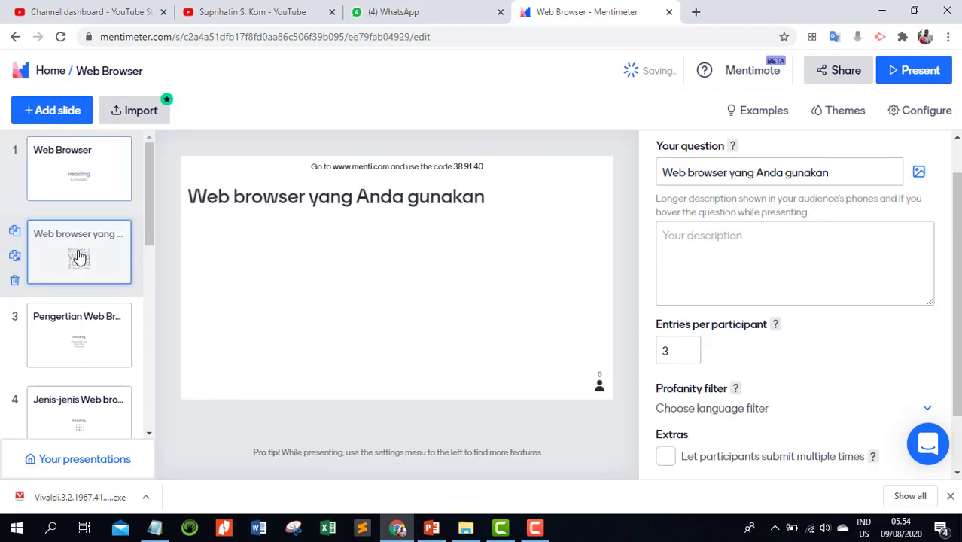
pyautogui.scroll(-3, 83, 286)
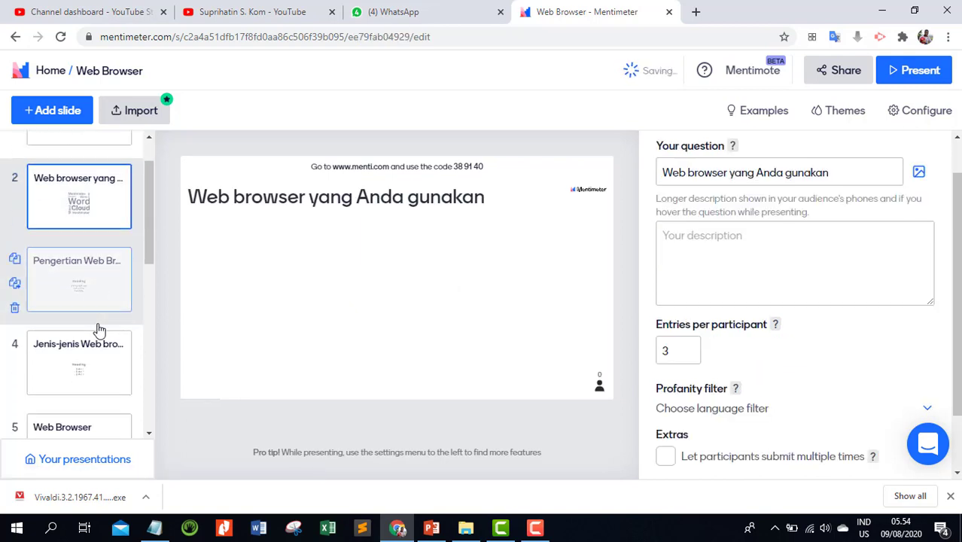
pyautogui.scroll(-5, 65, 355)
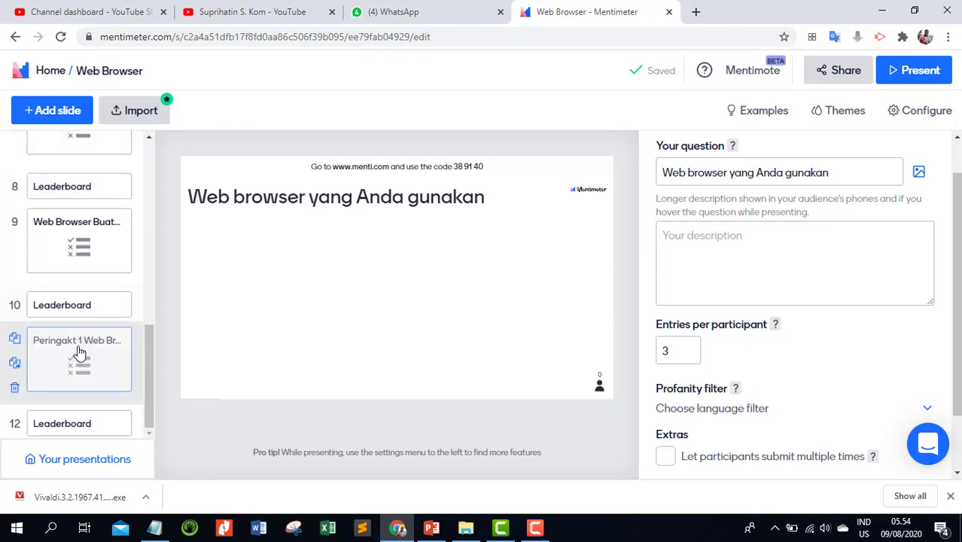
pyautogui.click(77, 356)
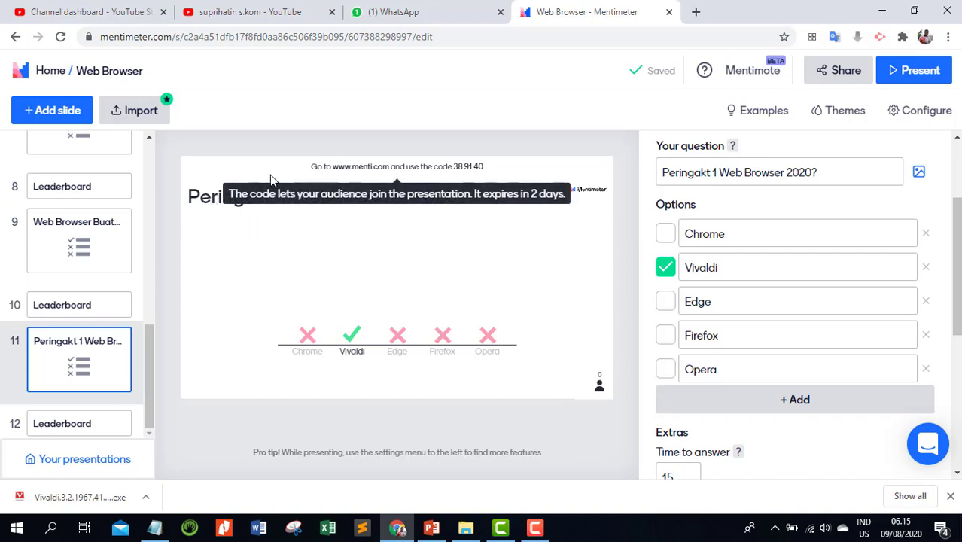
# Return to the list of presentations and start presenting "Web Browser" from its title slide.
pyautogui.click(53, 73)
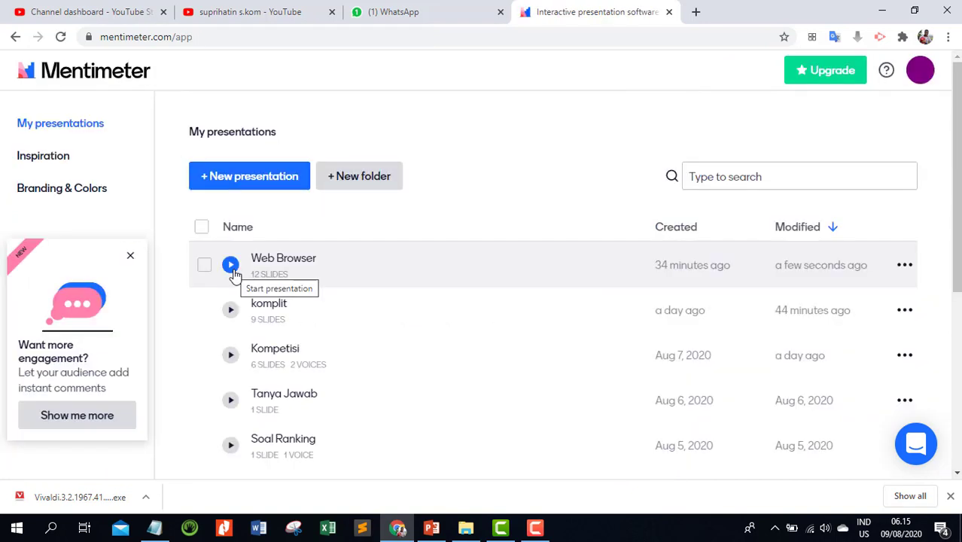
pyautogui.click(231, 270)
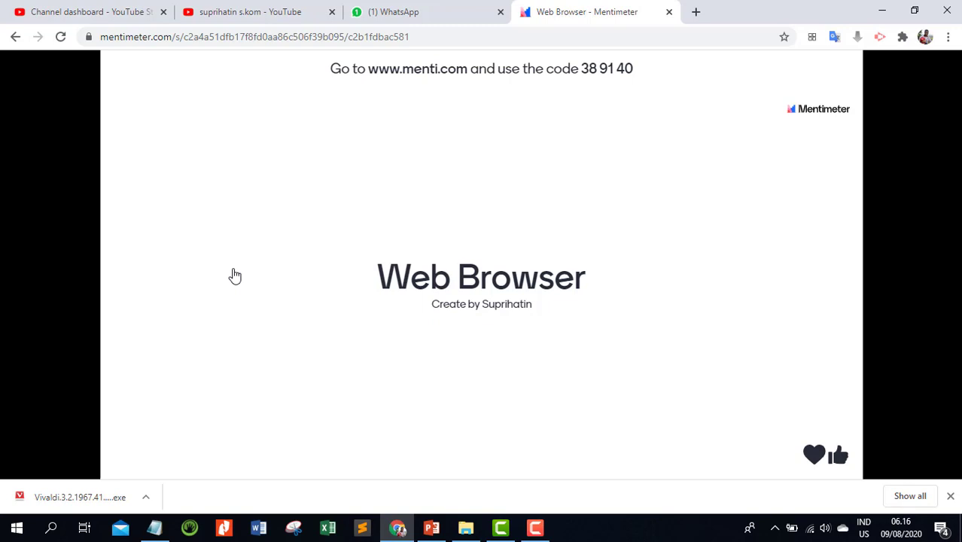
# Open the participant site menti.com in a new browser tab.
pyautogui.click(695, 11)
pyautogui.write('men')
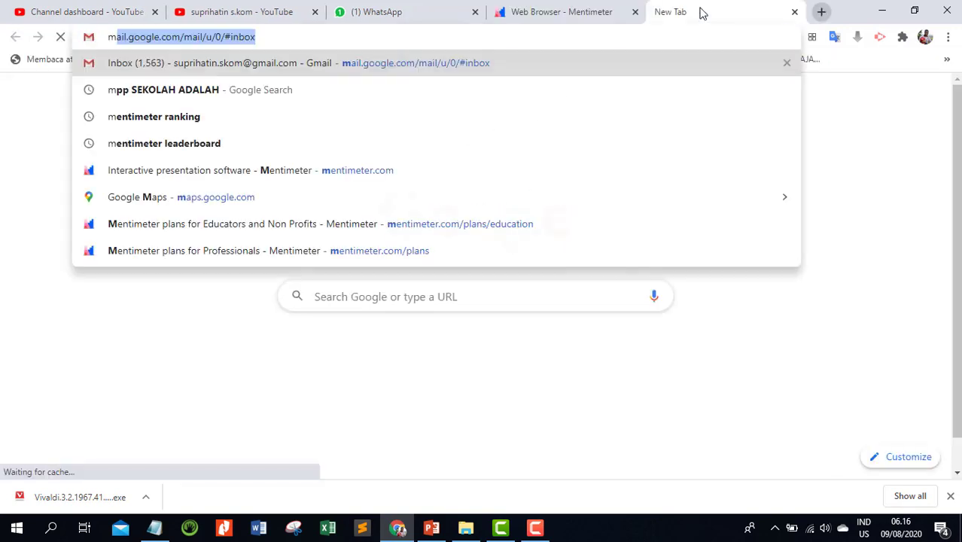
pyautogui.write('ti.')
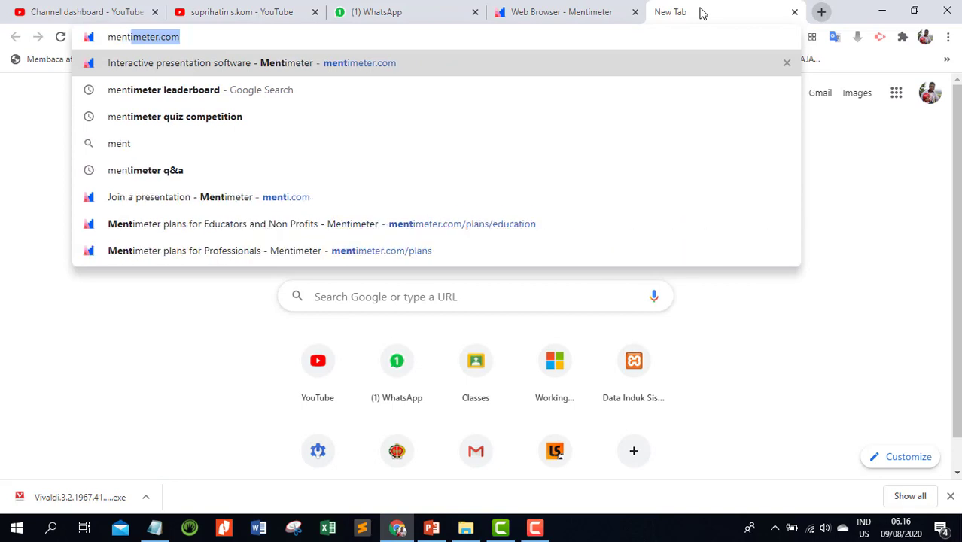
pyautogui.write('com')
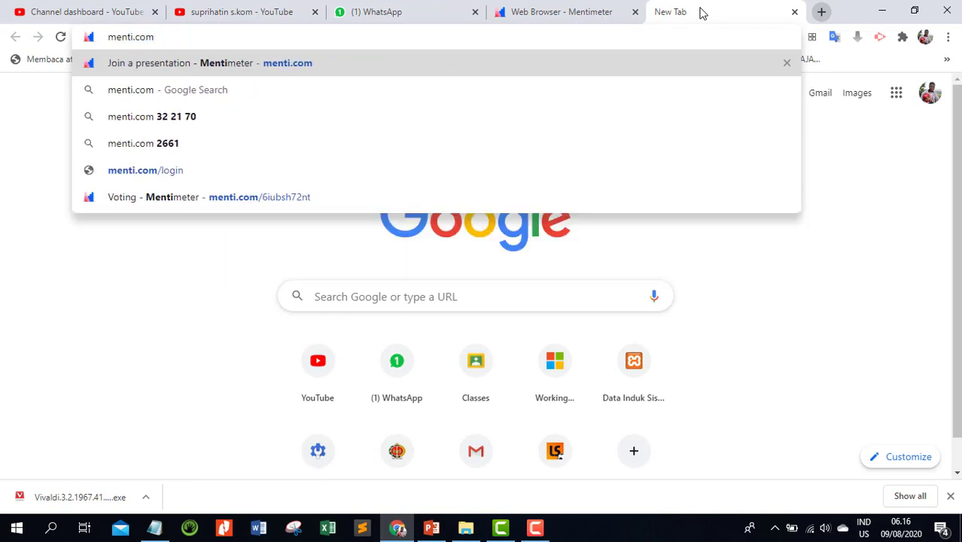
pyautogui.press('Return')
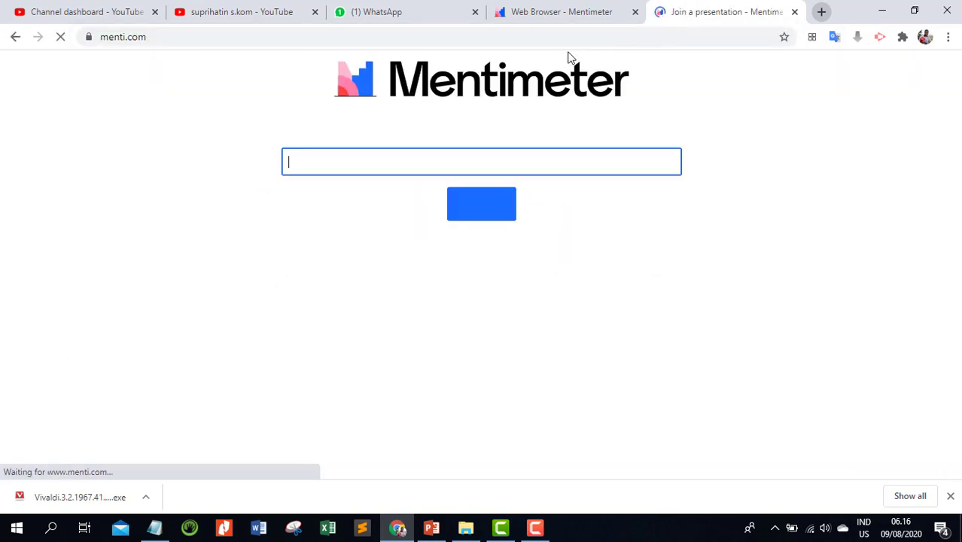
# Copy the join code from the presented title slide and use it to join the presentation as a participant.
pyautogui.click(543, 11)
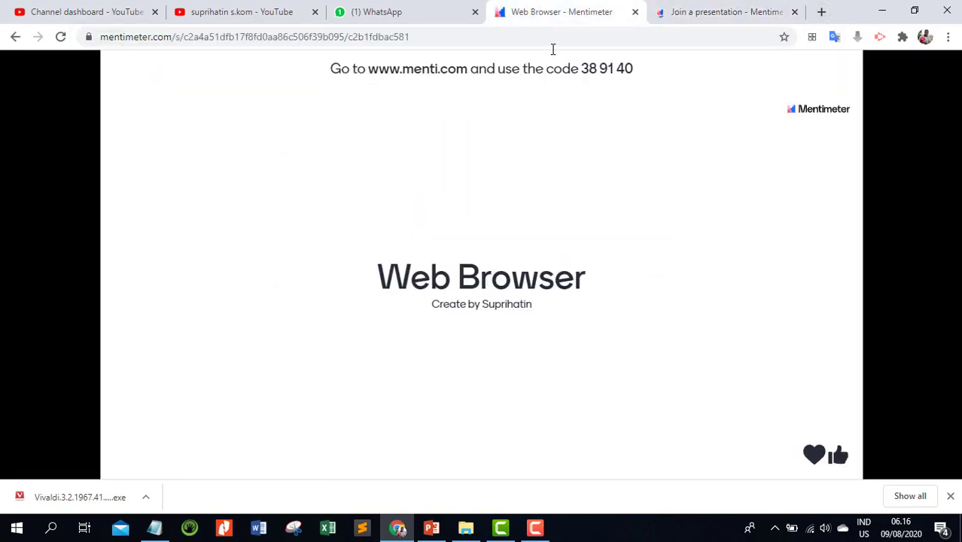
pyautogui.moveTo(585, 68); pyautogui.dragTo(629, 68)
pyautogui.rightClick(630, 68)
pyautogui.click(644, 78)
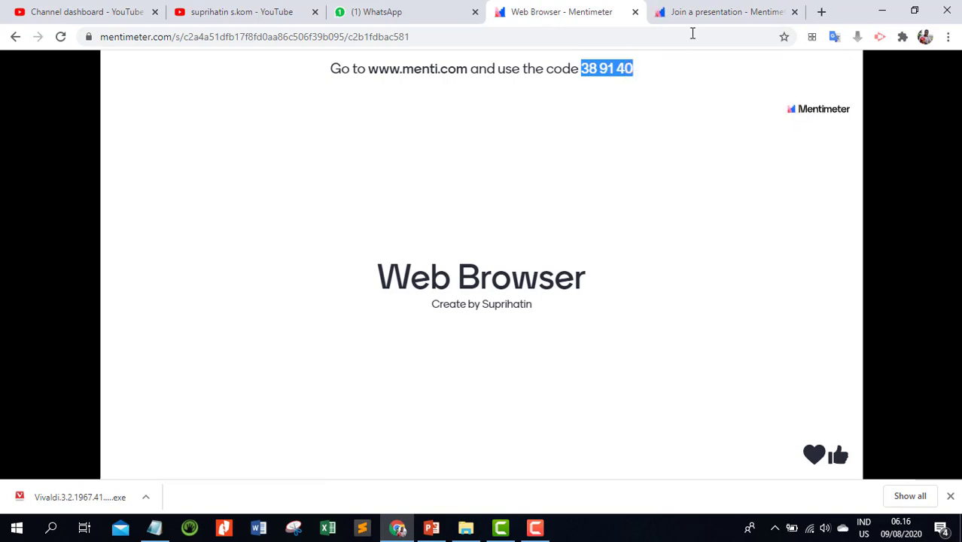
pyautogui.click(711, 12)
pyautogui.rightClick(409, 158)
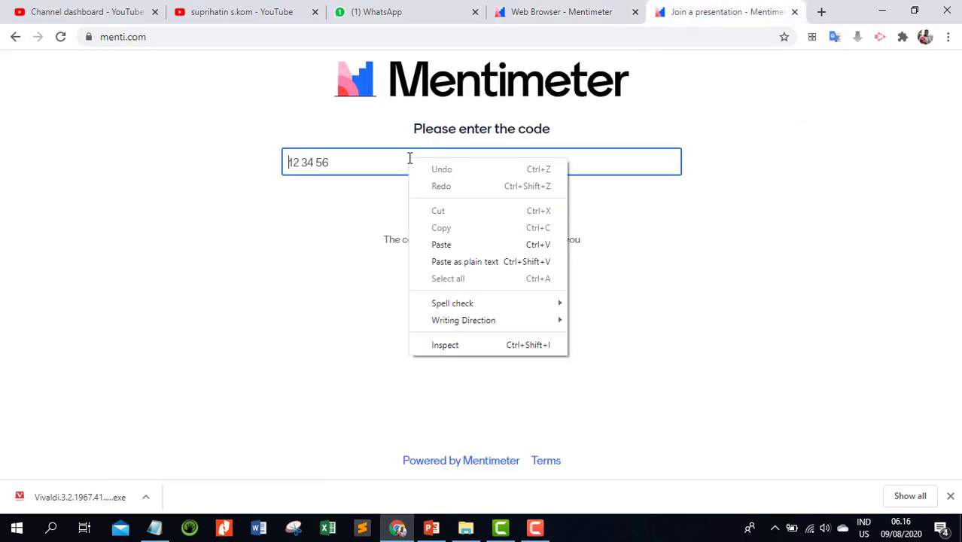
pyautogui.click(453, 249)
pyautogui.click(493, 208)
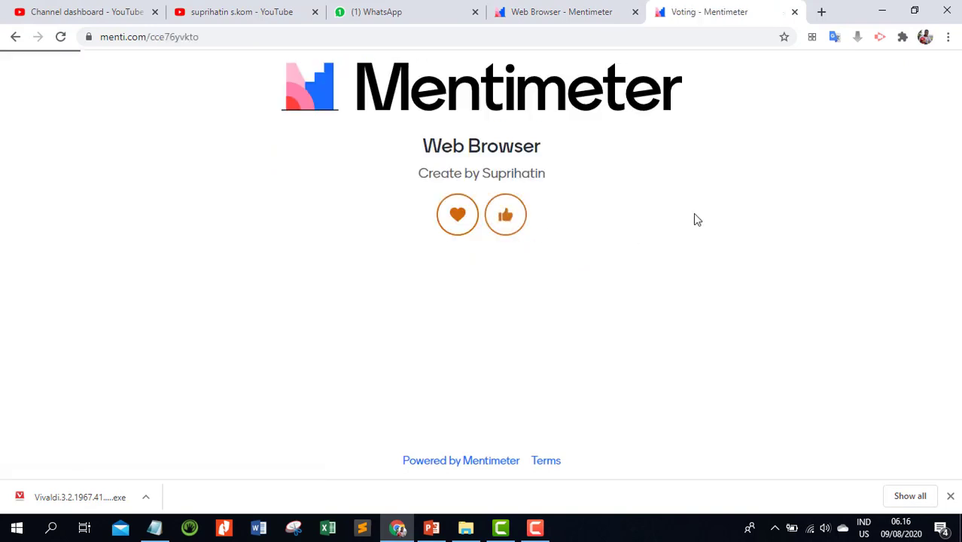
# Send a thumbs-up reaction to the title slide as participant and advance the presentation to the word cloud question.
pyautogui.moveTo(419, 151); pyautogui.dragTo(626, 152)
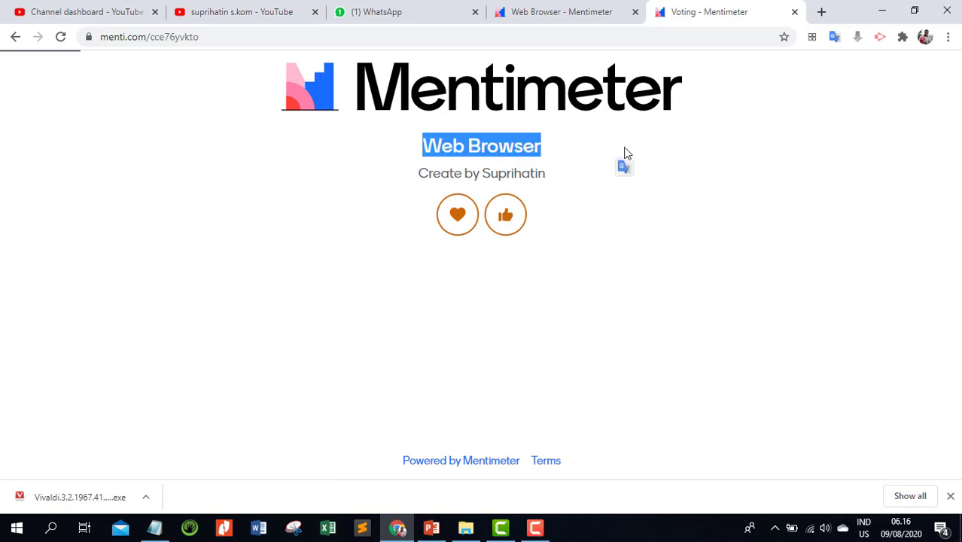
pyautogui.click(497, 286)
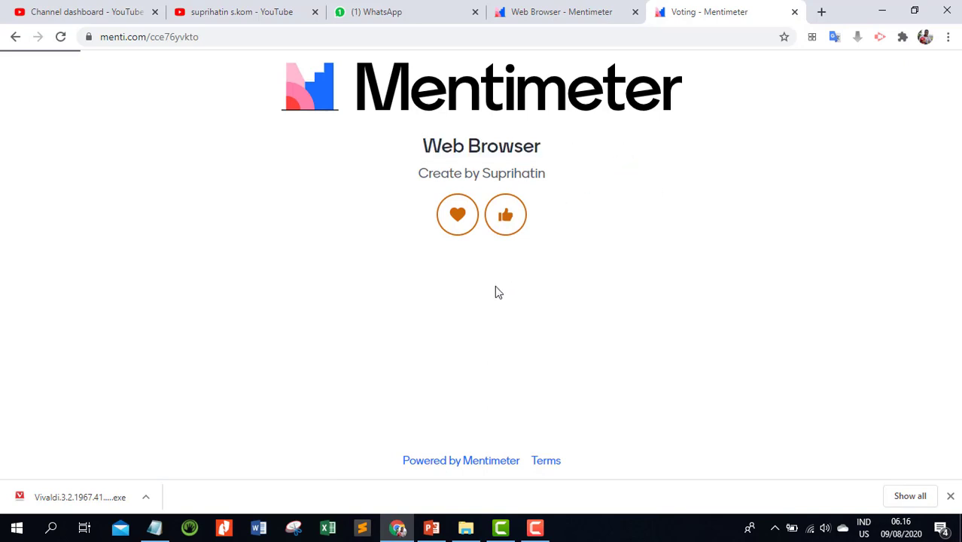
pyautogui.click(508, 220)
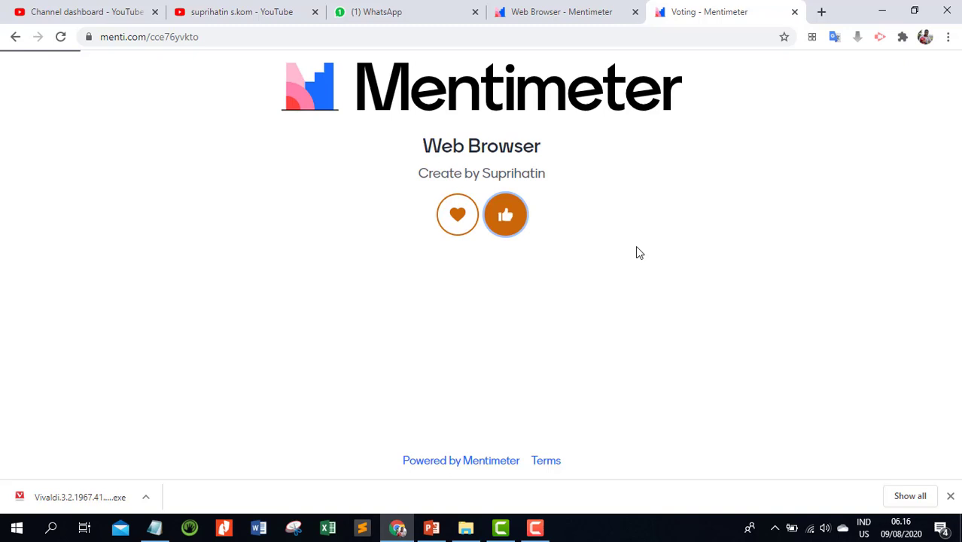
pyautogui.click(569, 11)
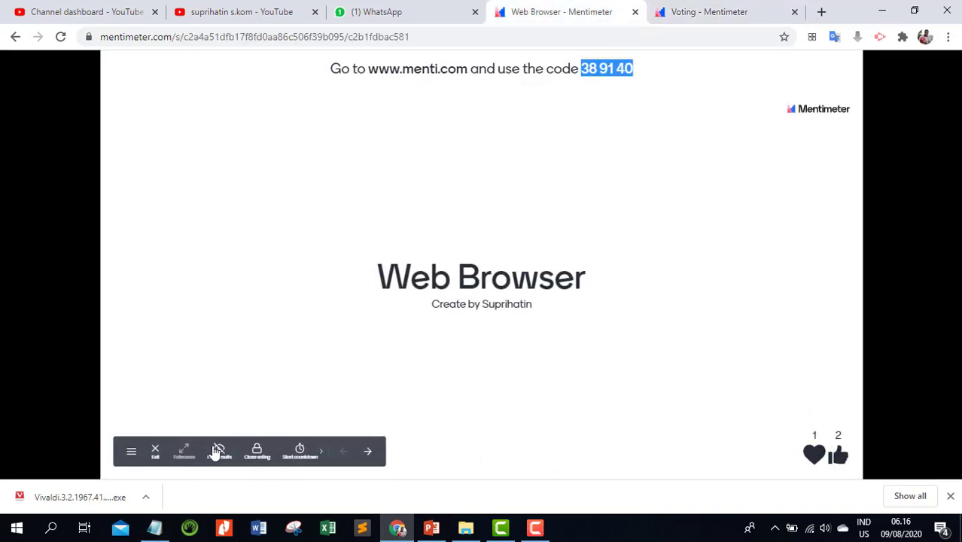
pyautogui.click(368, 454)
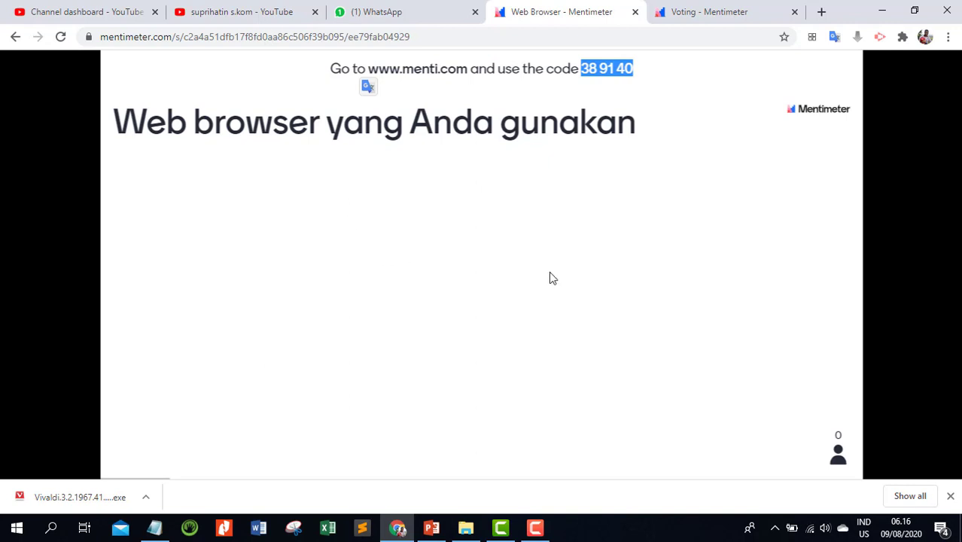
# Submit Chrome, Firefox and Vivaldi as the participant's three answers to "Web browser yang Anda gunakan".
pyautogui.click(724, 14)
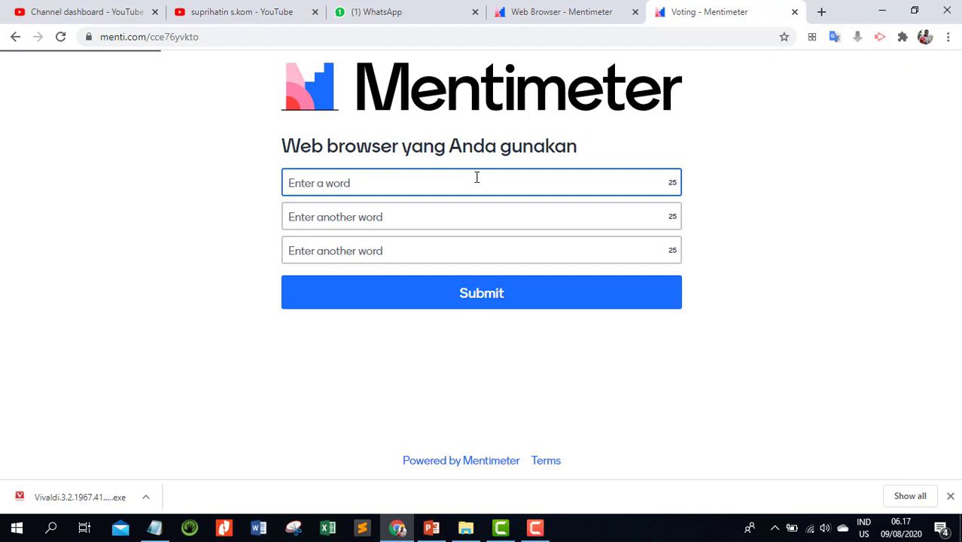
pyautogui.write('W')
pyautogui.press('BackSpace')
pyautogui.press('BackSpace')
pyautogui.write('Chrom')
pyautogui.click(394, 219)
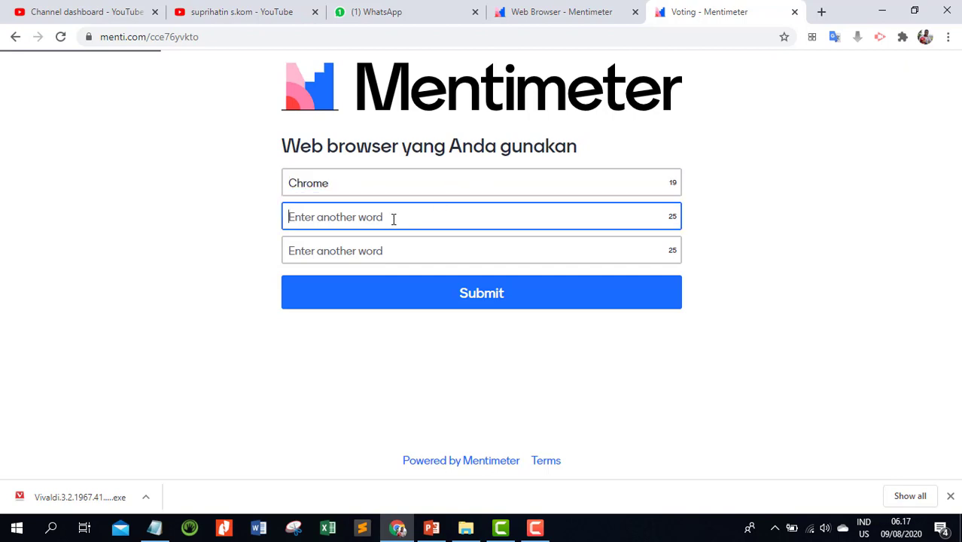
pyautogui.write('Fi')
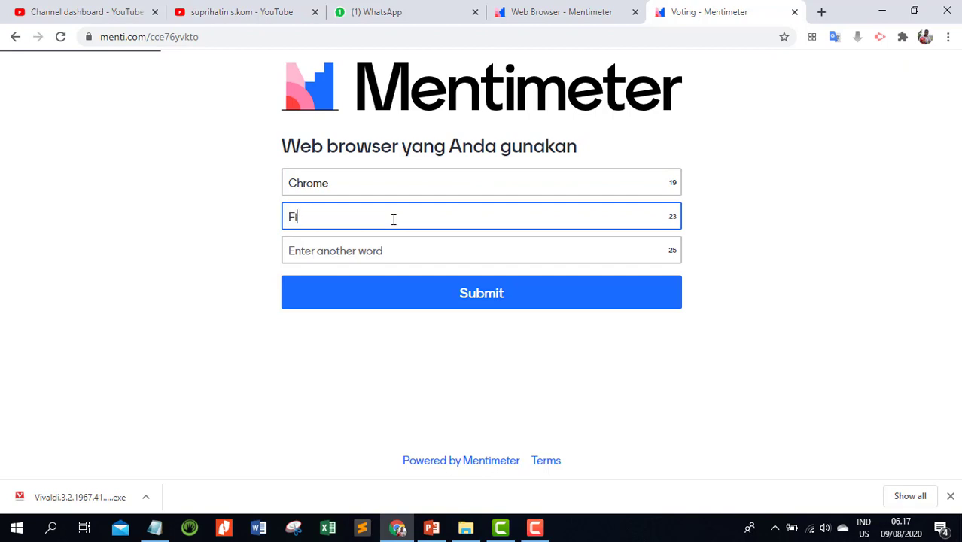
pyautogui.write('refox')
pyautogui.click(363, 256)
pyautogui.write('Vivaldi')
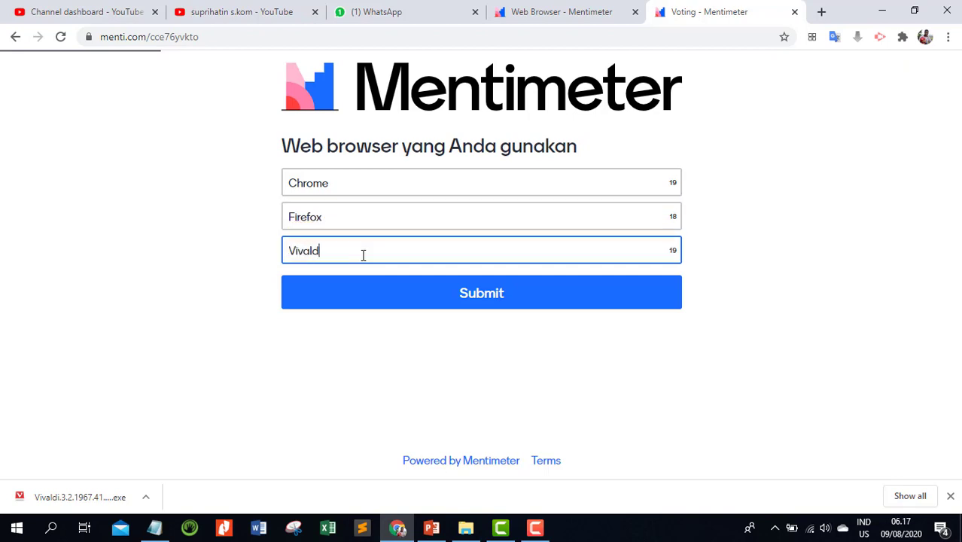
pyautogui.click(472, 302)
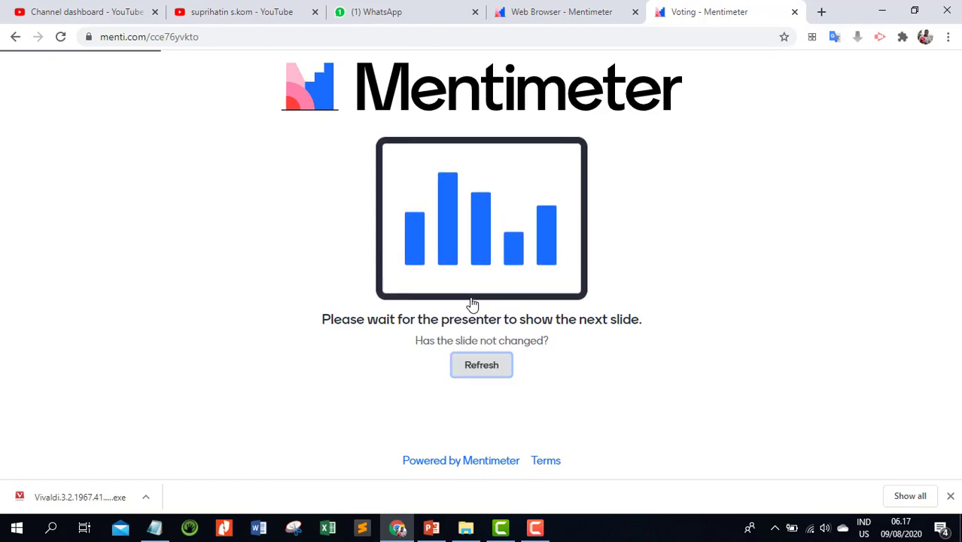
# View the word cloud results in the presentation and advance to the "Pengertian Web Browser" slide.
pyautogui.click(538, 11)
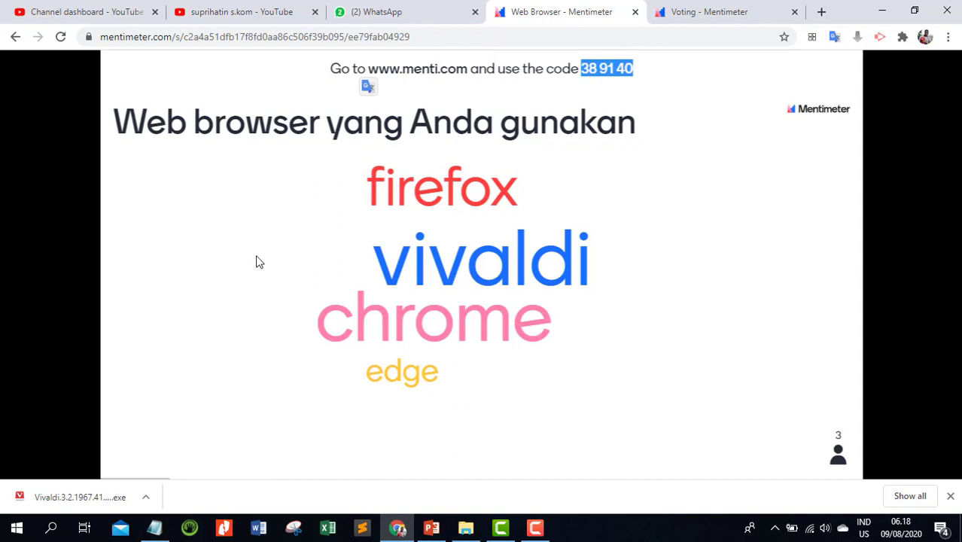
pyautogui.click(259, 318)
pyautogui.moveTo(176, 476)
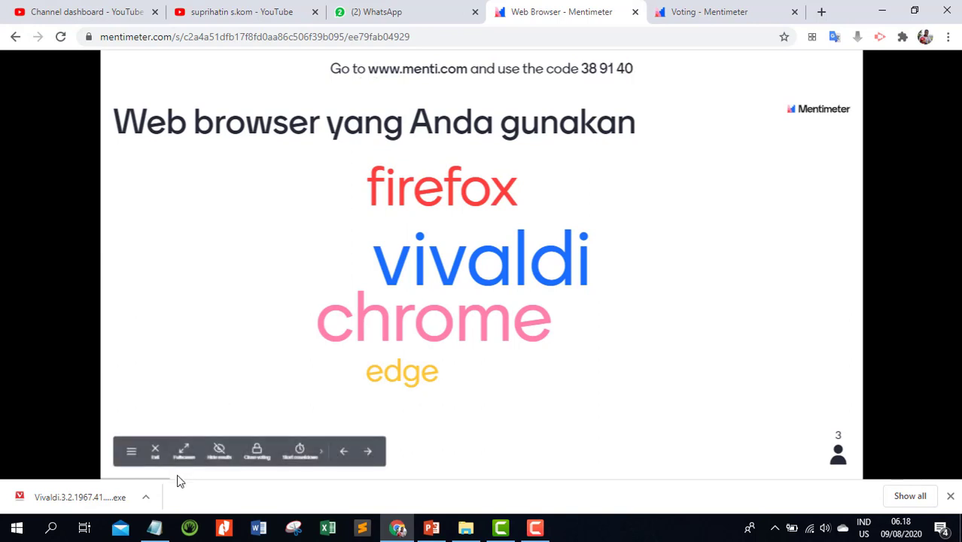
pyautogui.click(367, 453)
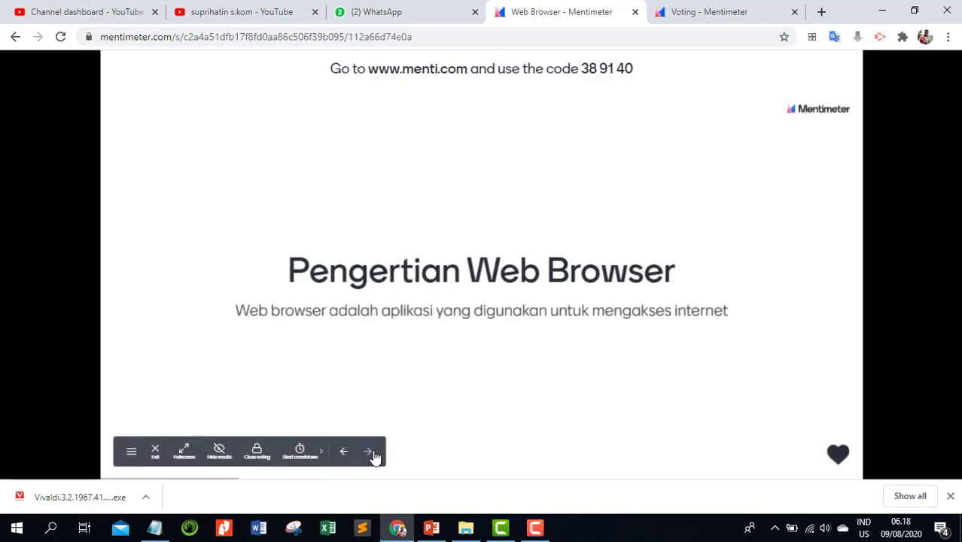
# Check the "Pengertian Web Browser" slide in the participant view and advance the presentation to "Jenis-jenis Web browser".
pyautogui.click(707, 15)
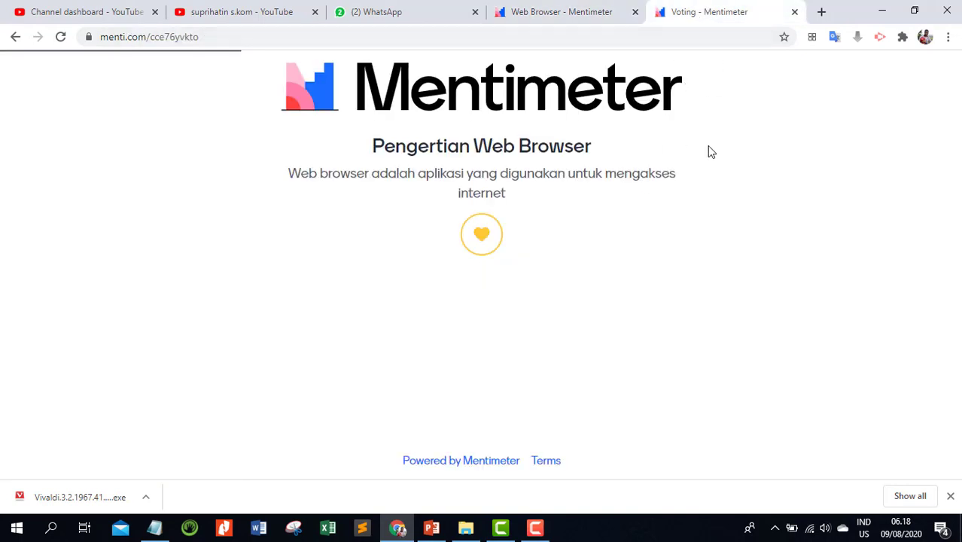
pyautogui.click(608, 12)
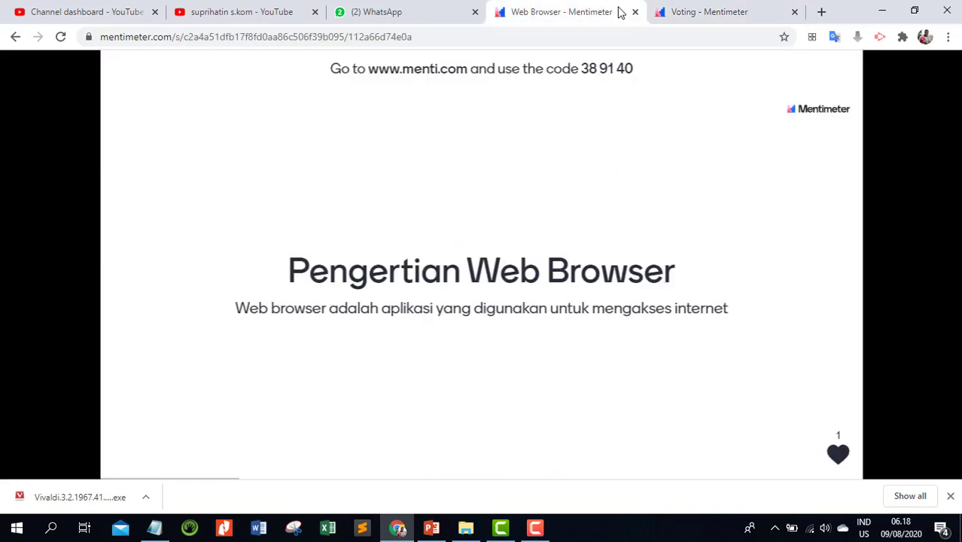
pyautogui.click(711, 12)
pyautogui.click(609, 12)
pyautogui.moveTo(203, 472)
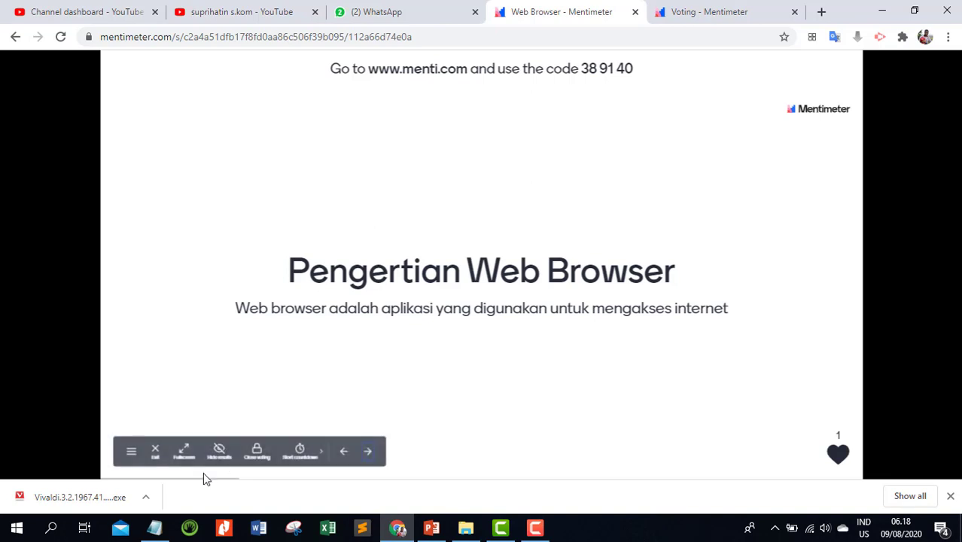
pyautogui.click(369, 453)
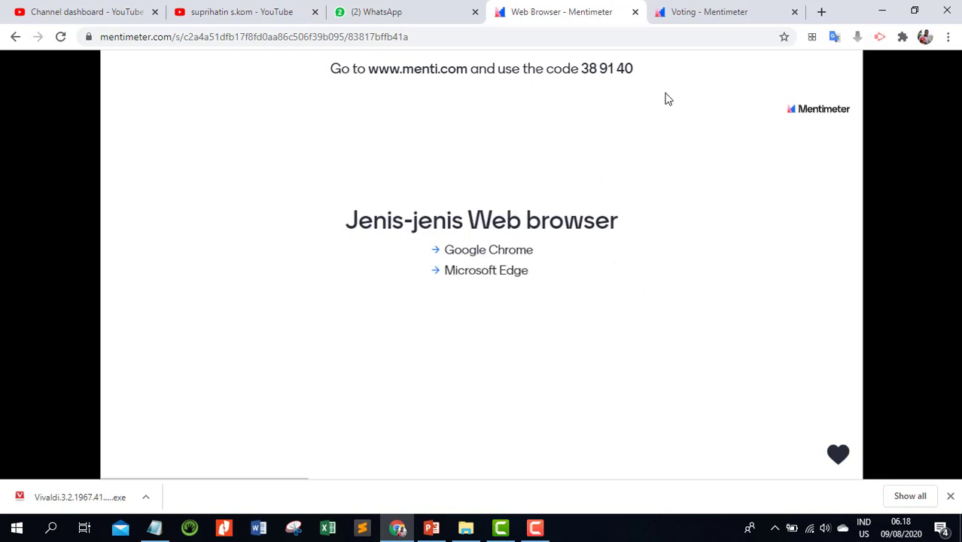
# Check the participant view of the "Jenis-jenis Web browser" slide and reveal its remaining bullets from Safari to Vivaldi in the presentation.
pyautogui.click(703, 15)
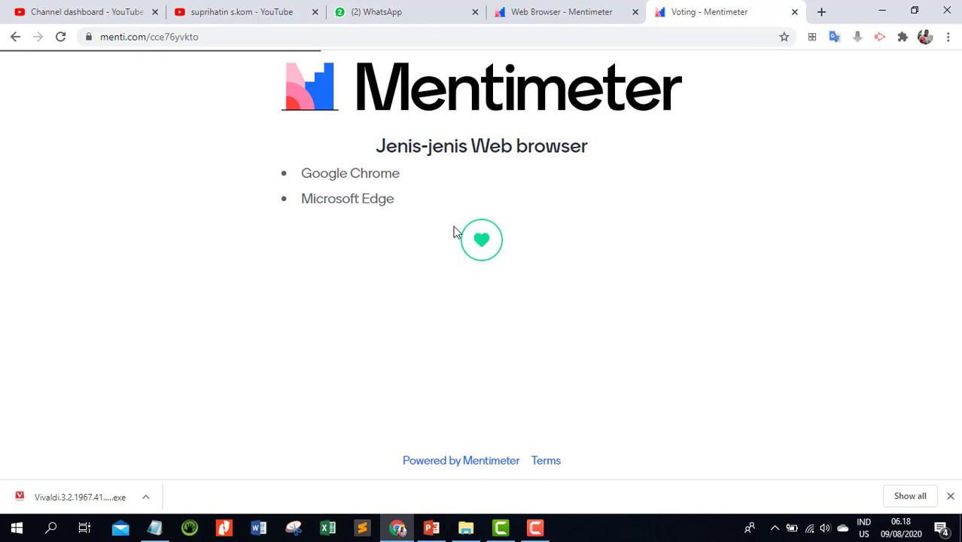
pyautogui.click(555, 11)
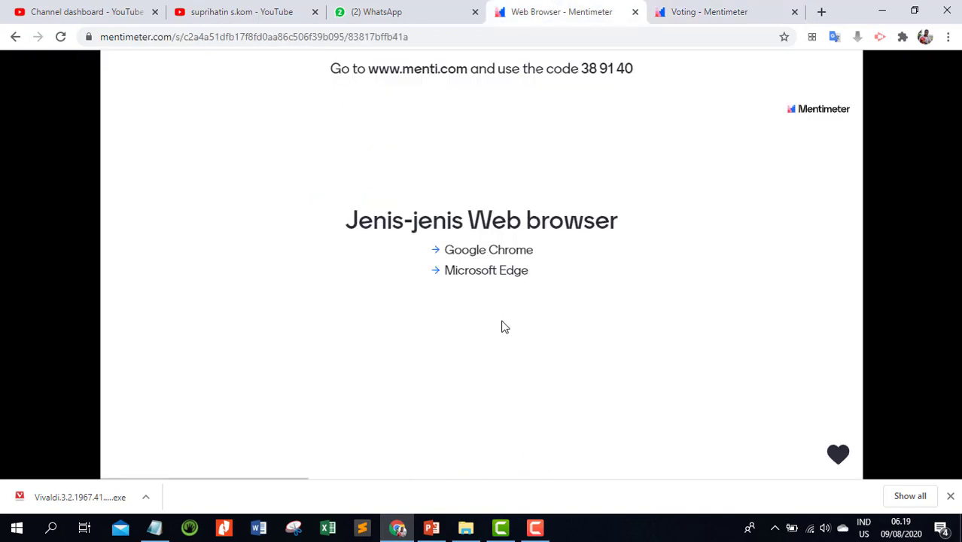
pyautogui.press('Right')
pyautogui.press('Right')
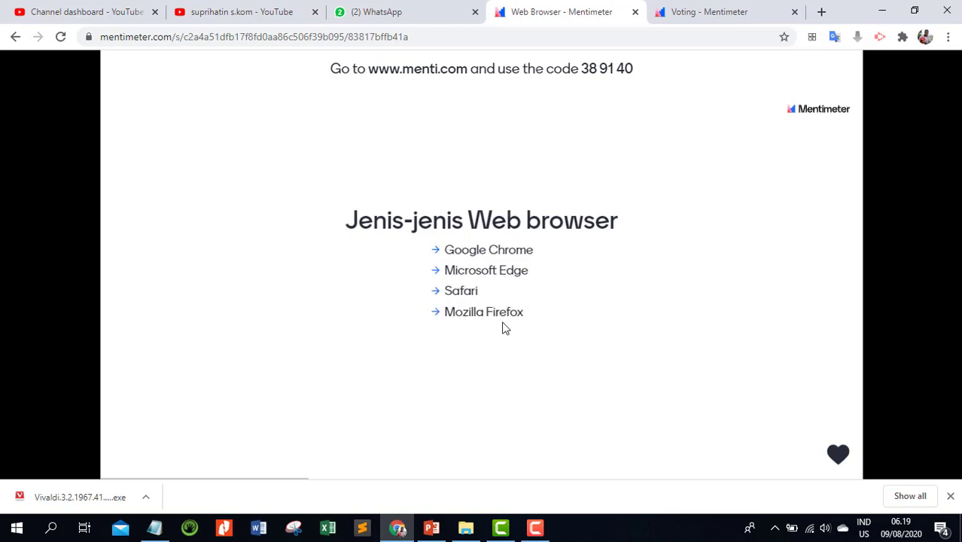
pyautogui.press('Right')
pyautogui.press('Right')
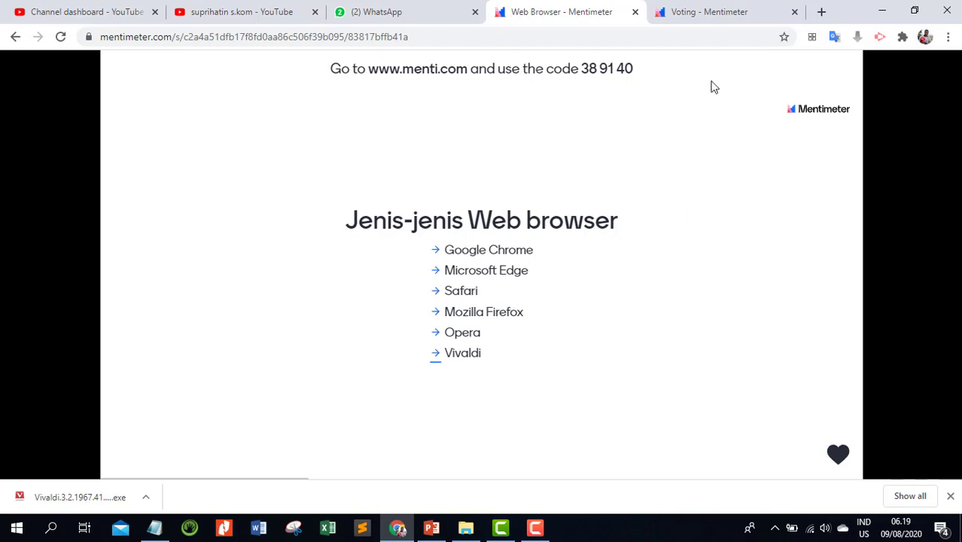
# Send a heart reaction to the completed browser list as participant and advance the presentation to the browser logos image slide.
pyautogui.click(730, 10)
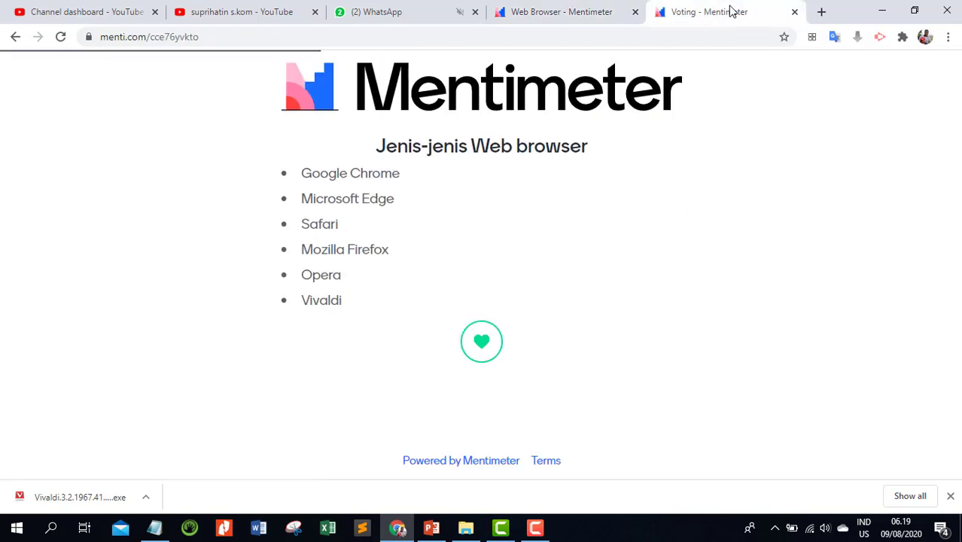
pyautogui.click(489, 344)
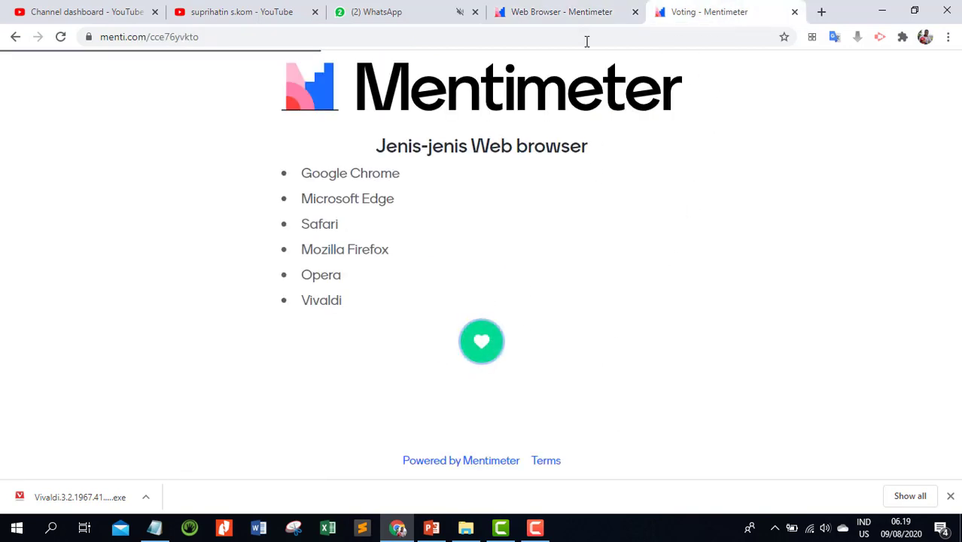
pyautogui.click(556, 17)
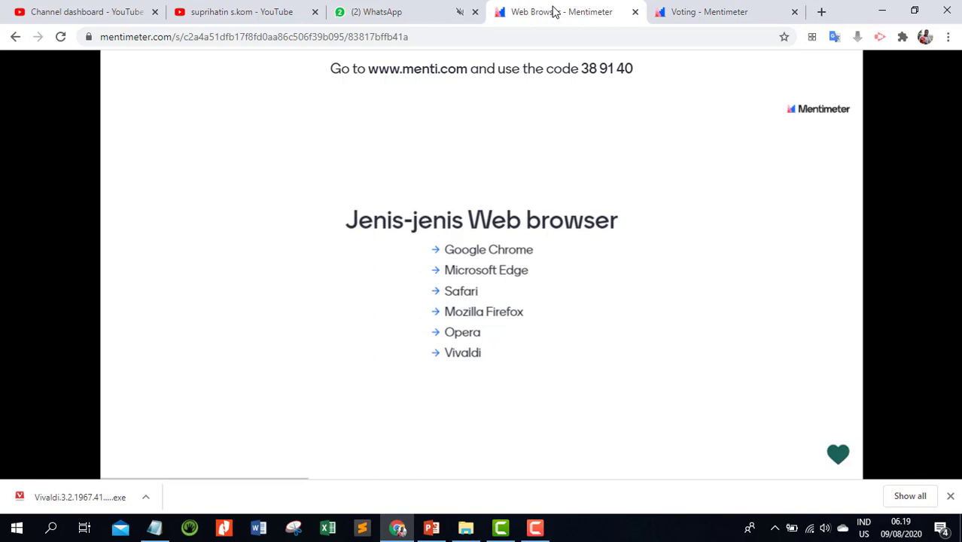
pyautogui.click(839, 456)
pyautogui.click(833, 455)
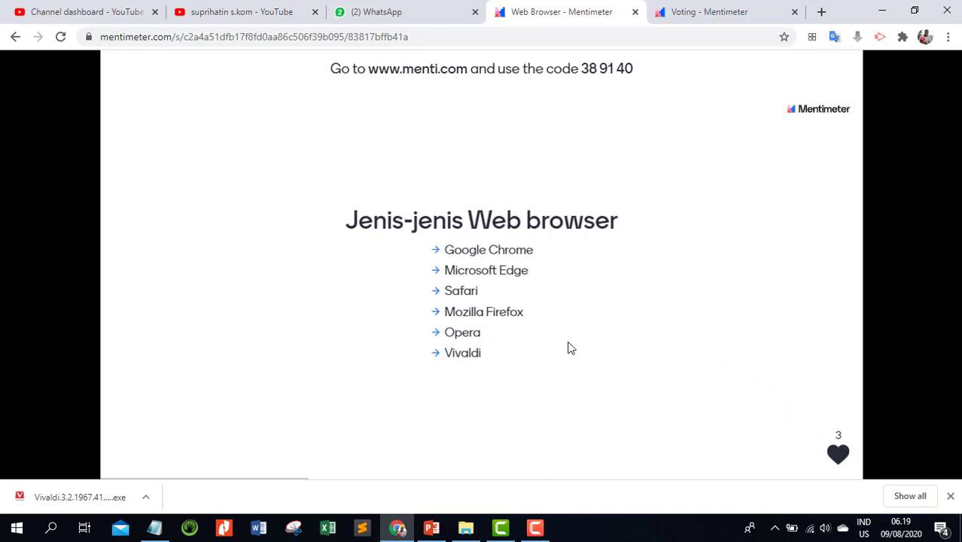
pyautogui.moveTo(204, 462)
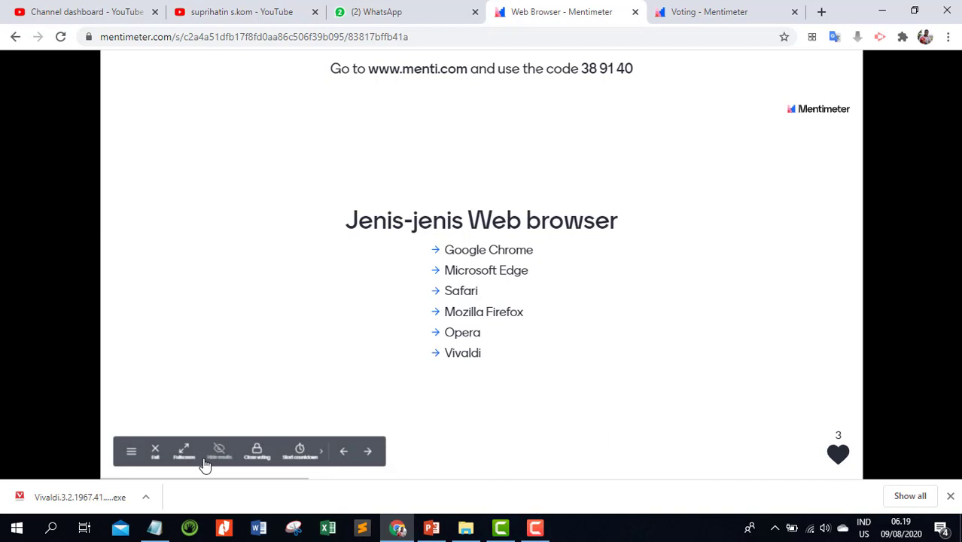
pyautogui.click(368, 452)
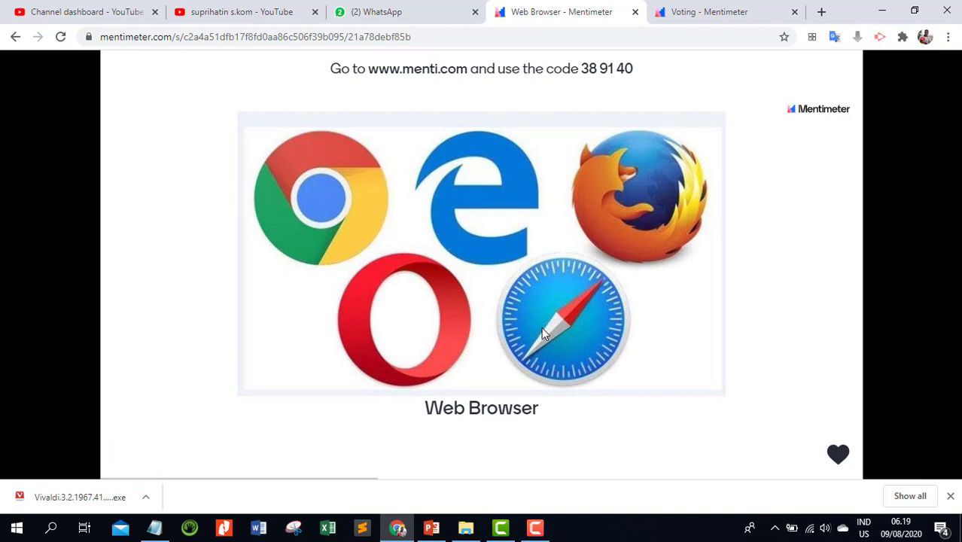
# Add heart reactions to the browser logos image slide and advance the presentation to the "Top Web Browser 2020" video slide.
pyautogui.click(837, 452)
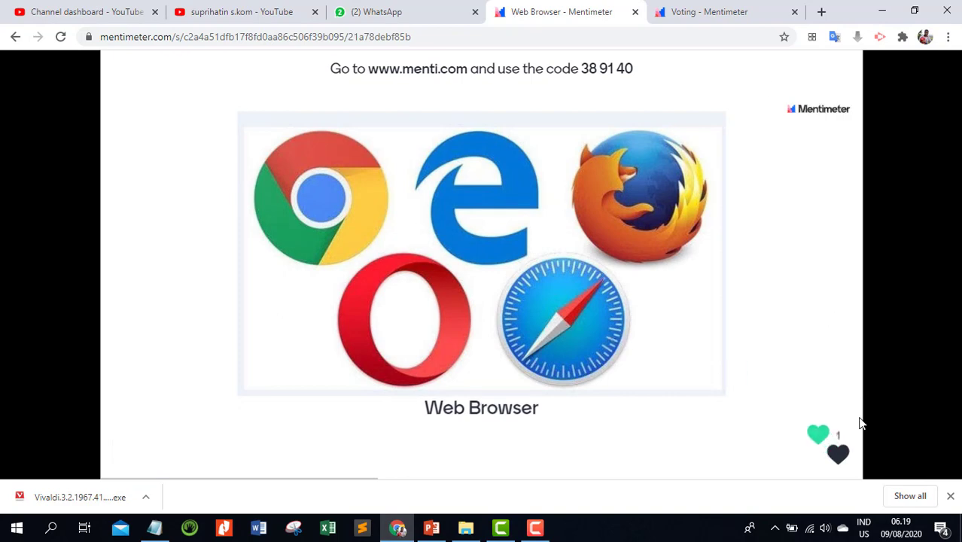
pyautogui.click(838, 450)
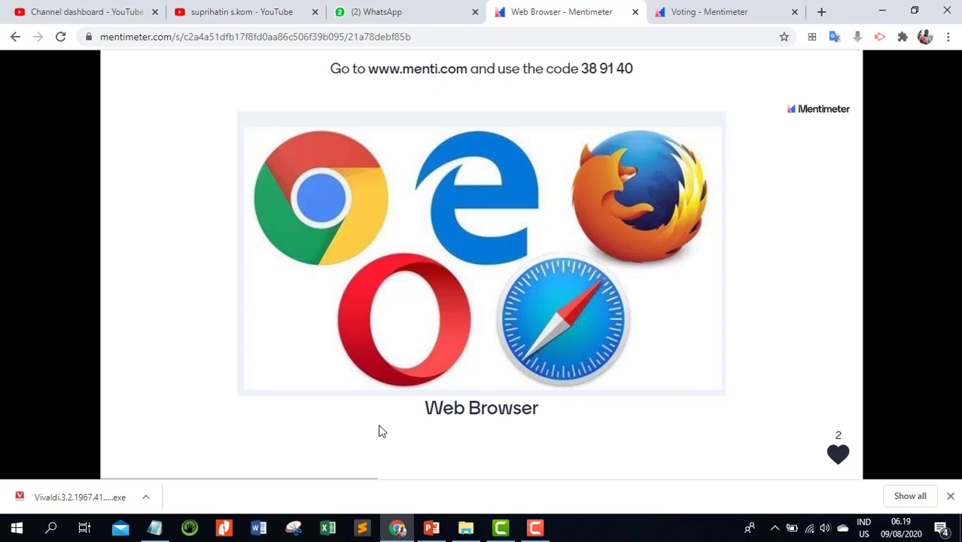
pyautogui.moveTo(247, 464)
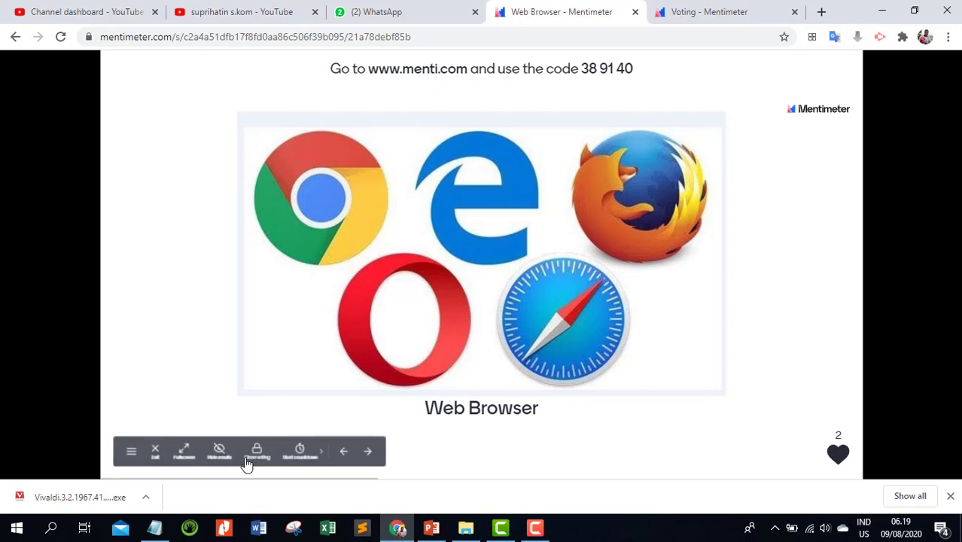
pyautogui.click(369, 455)
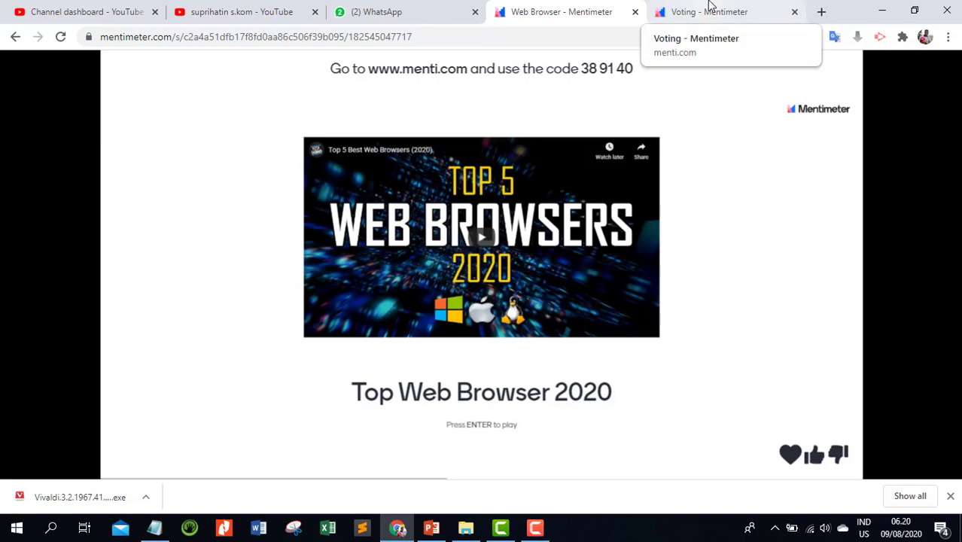
# Send a thumbs-up reaction to the "Top Web Browser 2020" slide as participant and return to the presentation.
pyautogui.click(710, 6)
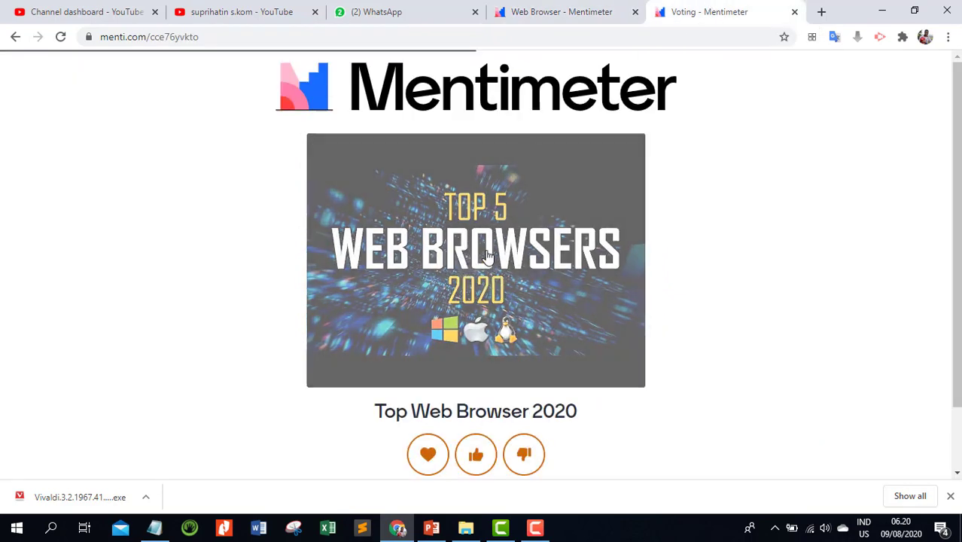
pyautogui.click(474, 456)
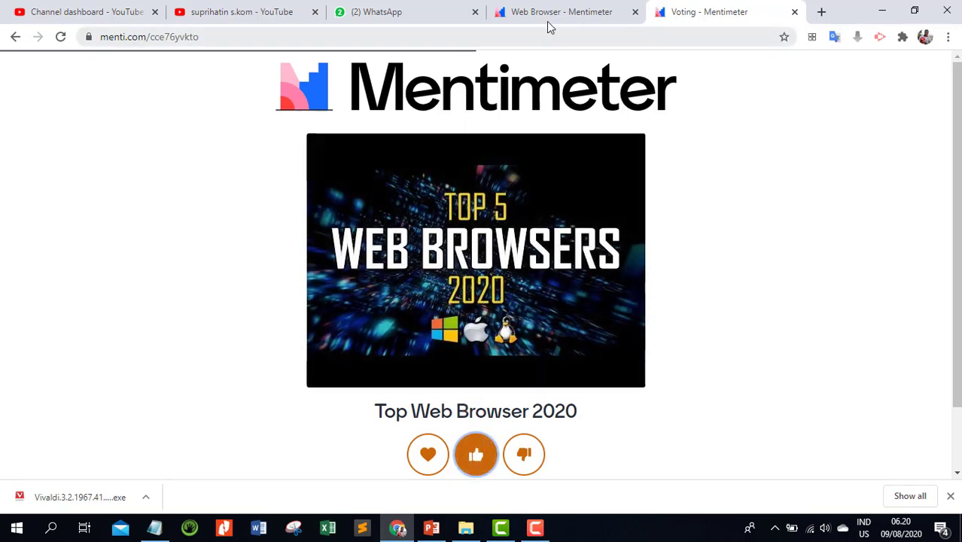
pyautogui.click(589, 12)
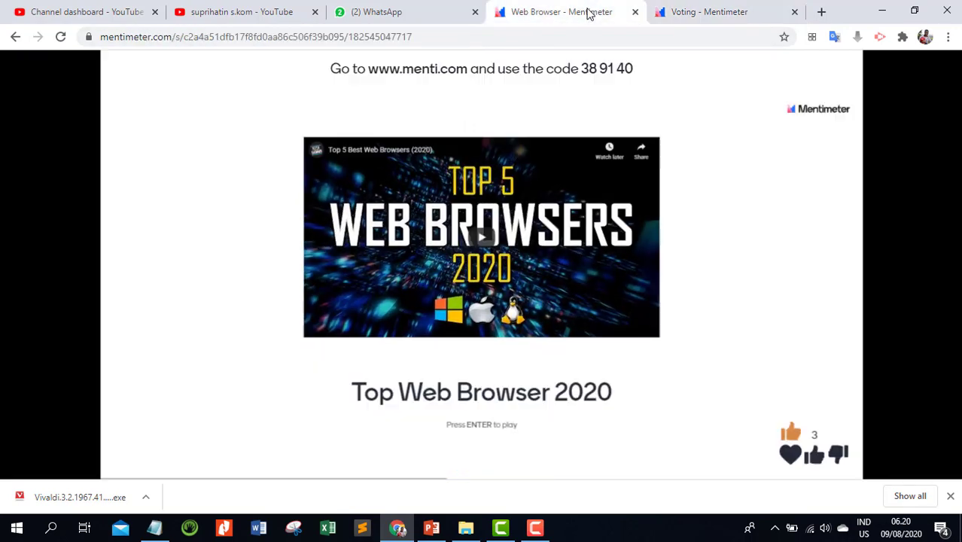
# Play the embedded "Top Web Browser 2020" video in the presentation and advance to the first quiz question.
pyautogui.click(485, 242)
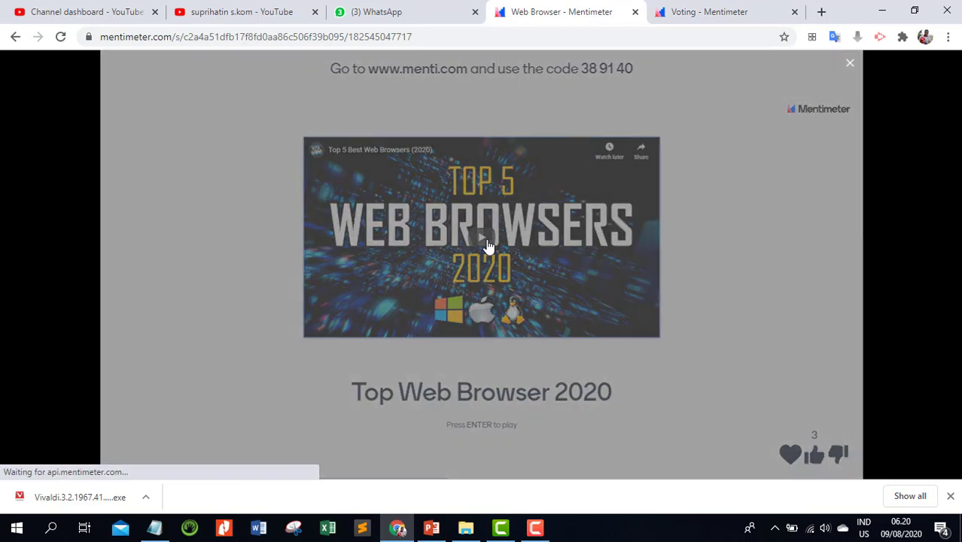
pyautogui.click(742, 9)
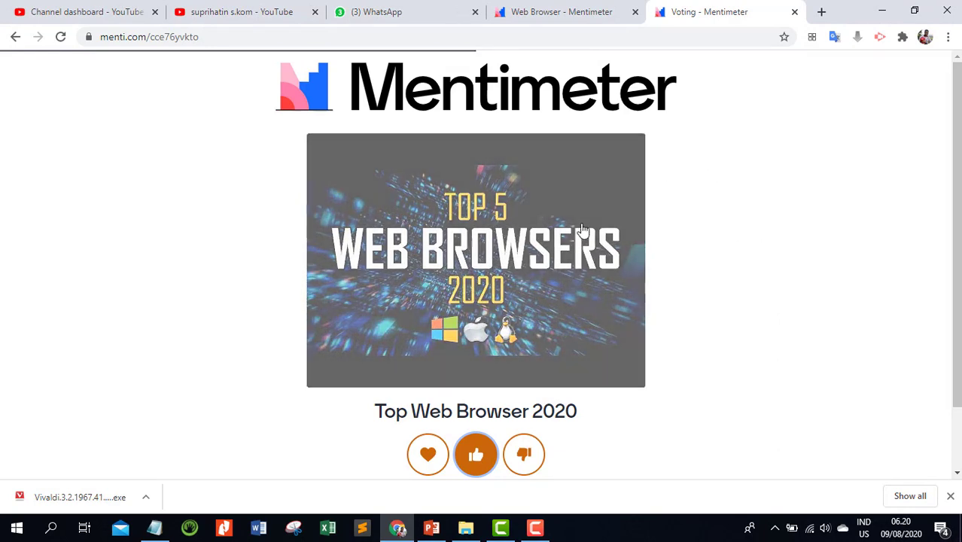
pyautogui.click(565, 12)
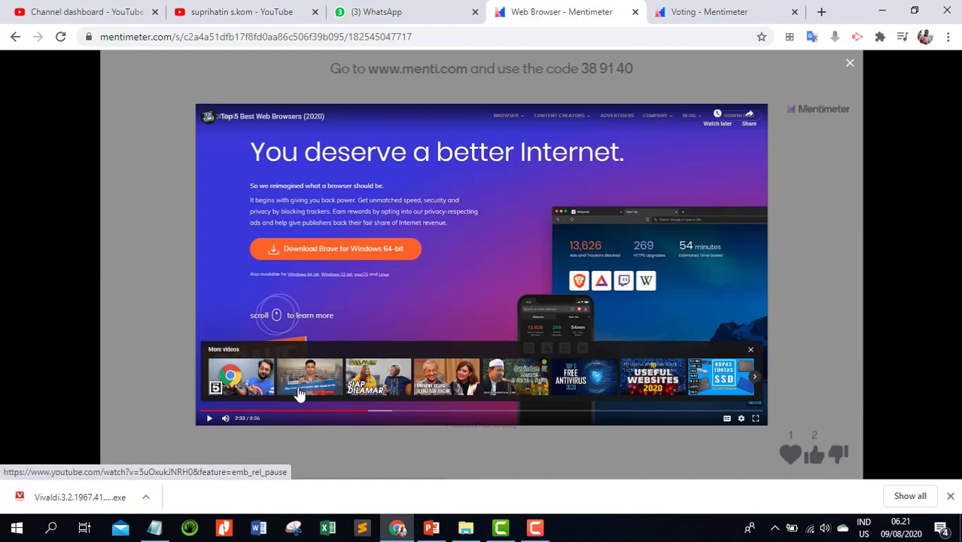
pyautogui.moveTo(145, 438)
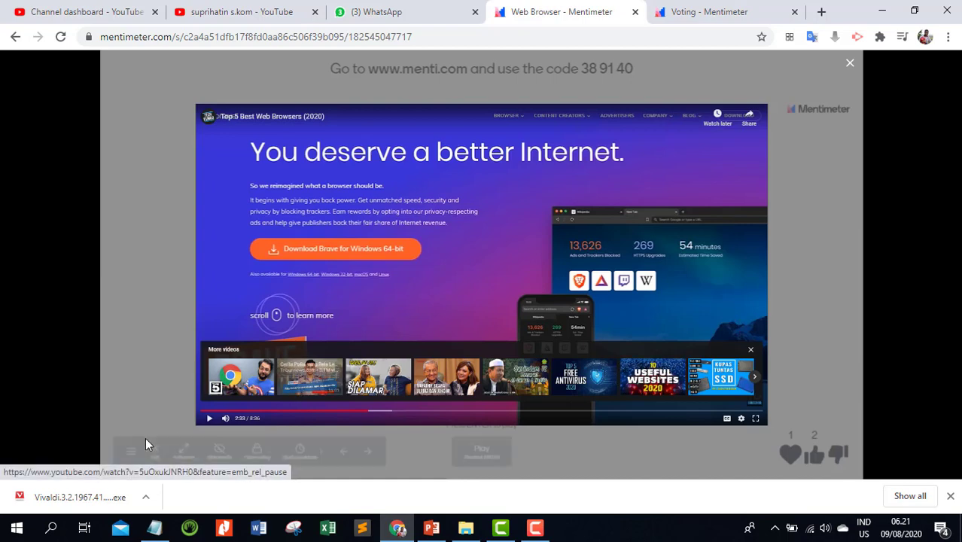
pyautogui.click(369, 451)
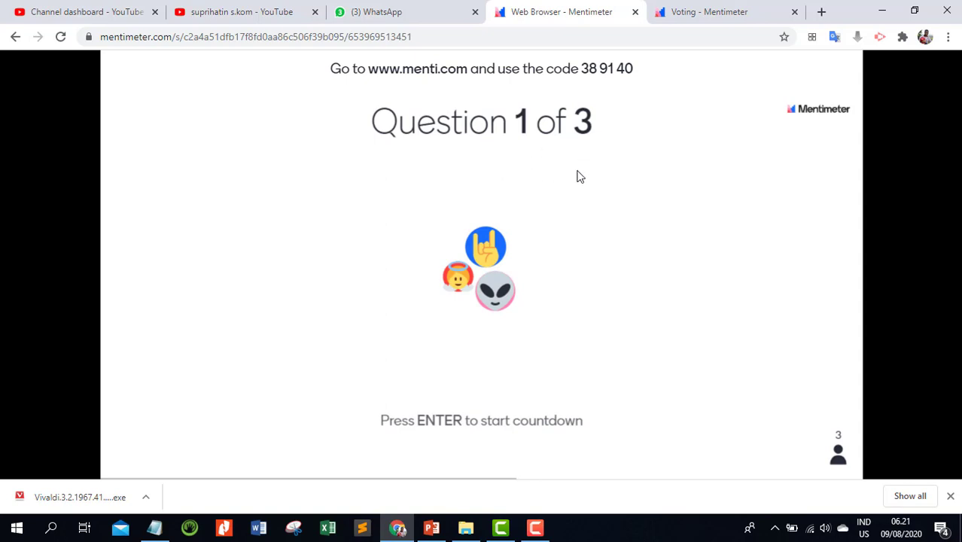
# Join the quiz in the participant view by entering the participant's name.
pyautogui.click(695, 11)
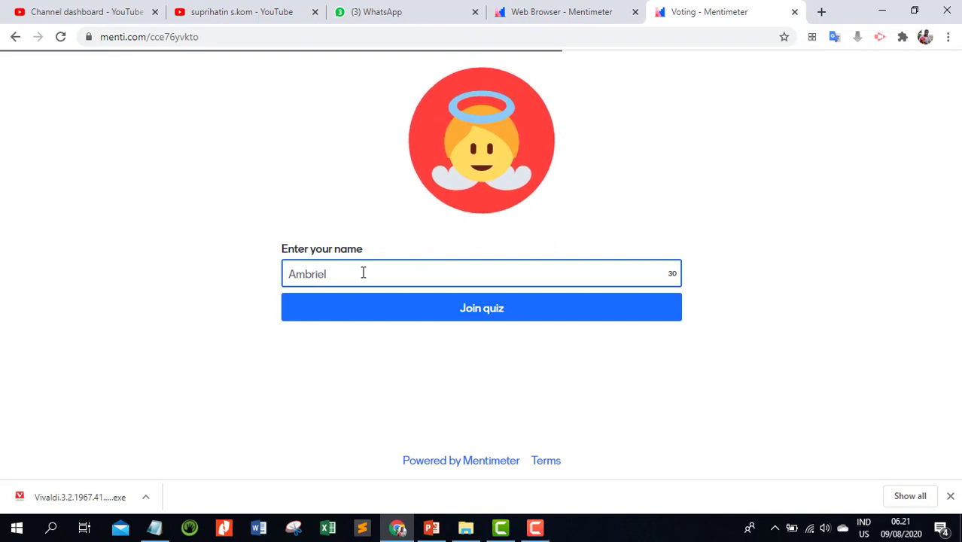
pyautogui.write('D')
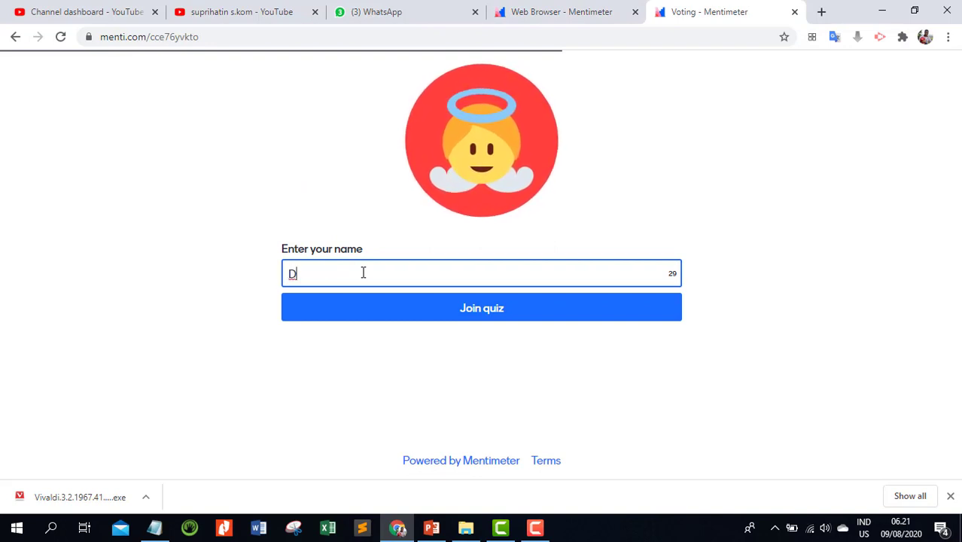
pyautogui.write('hifa')
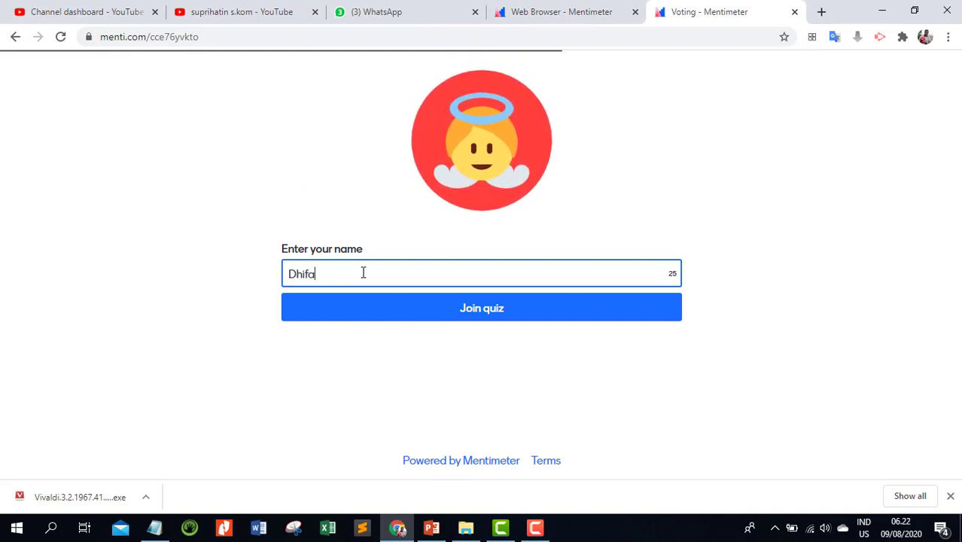
pyautogui.click(399, 317)
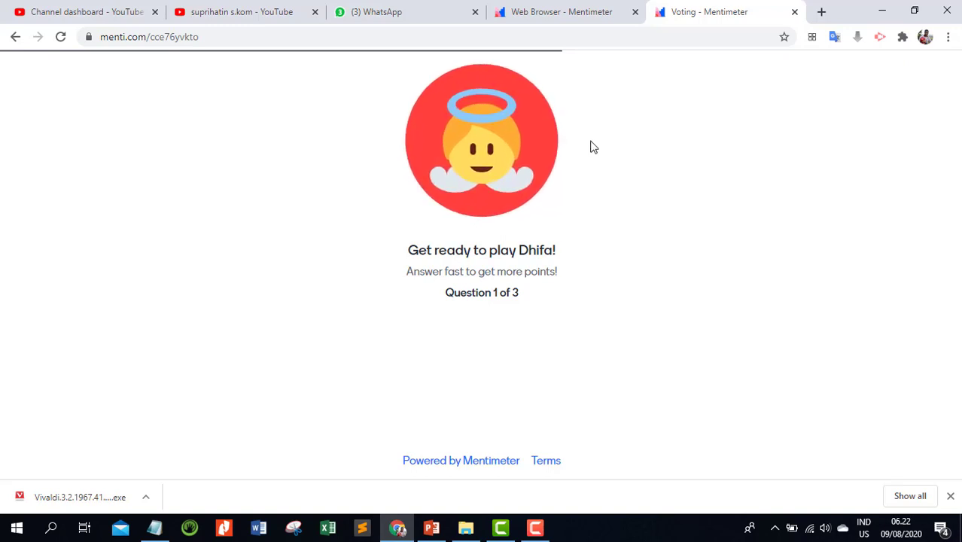
# Return to the presentation and start the countdown for quiz question 1.
pyautogui.click(547, 12)
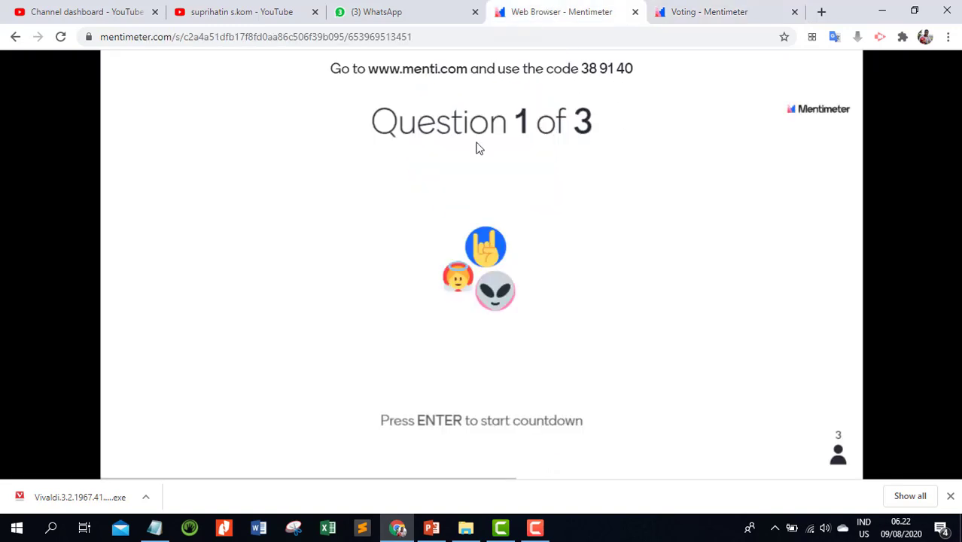
pyautogui.moveTo(371, 419); pyautogui.dragTo(583, 421)
pyautogui.click(613, 307)
pyautogui.press('Return')
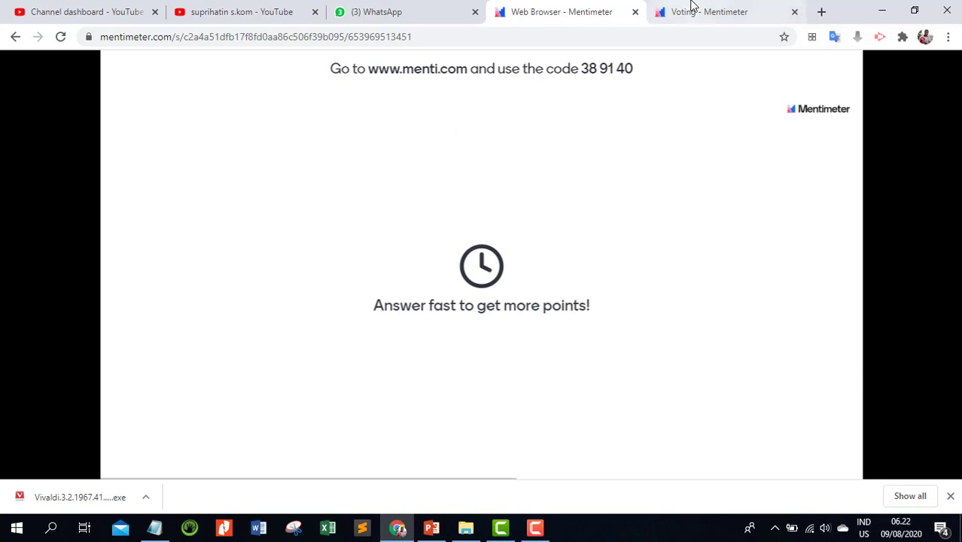
# Answer "Web browser bawaan windows 10?" with Chrome as participant and go back to the presentation.
pyautogui.click(691, 9)
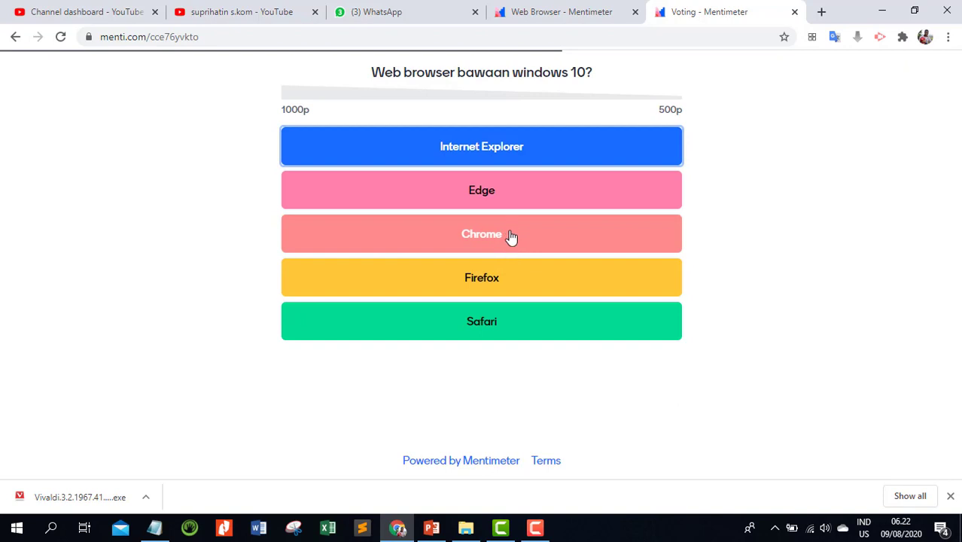
pyautogui.click(510, 235)
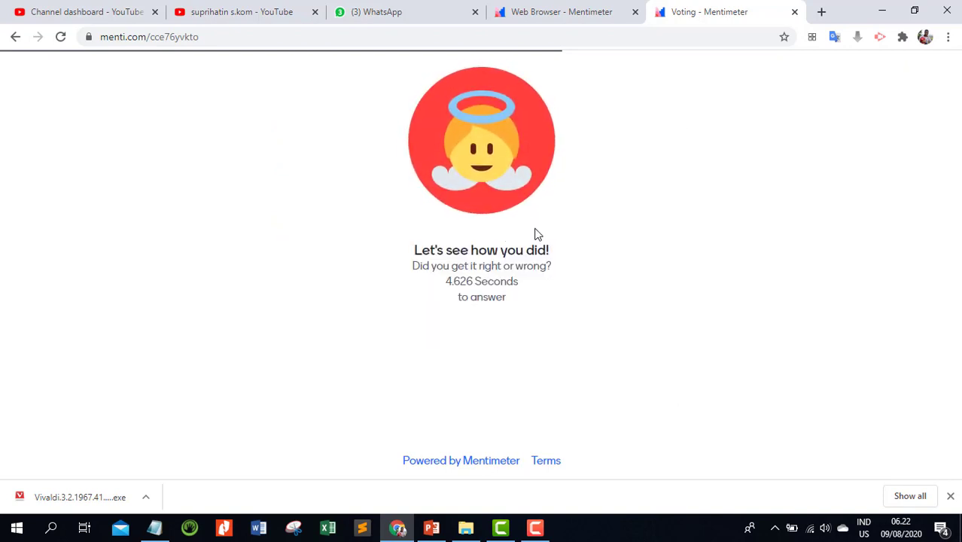
pyautogui.click(557, 14)
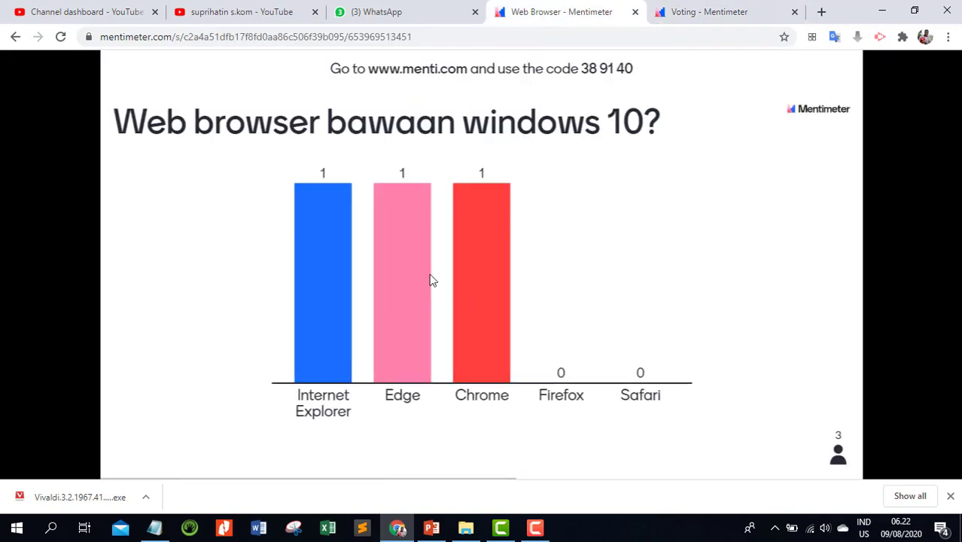
# Review the first question's results and advance the presentation through the leaderboard to the second quiz question.
pyautogui.click(324, 393)
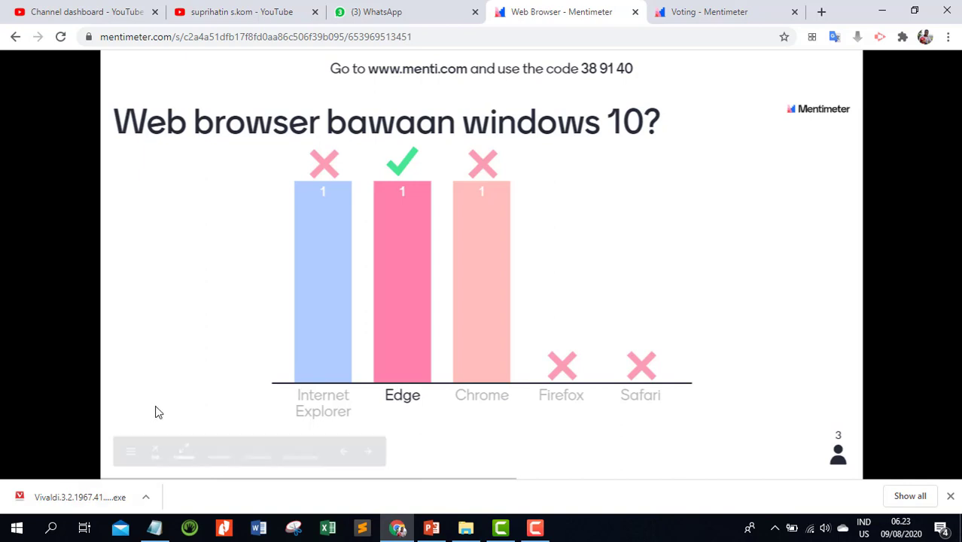
pyautogui.click(368, 455)
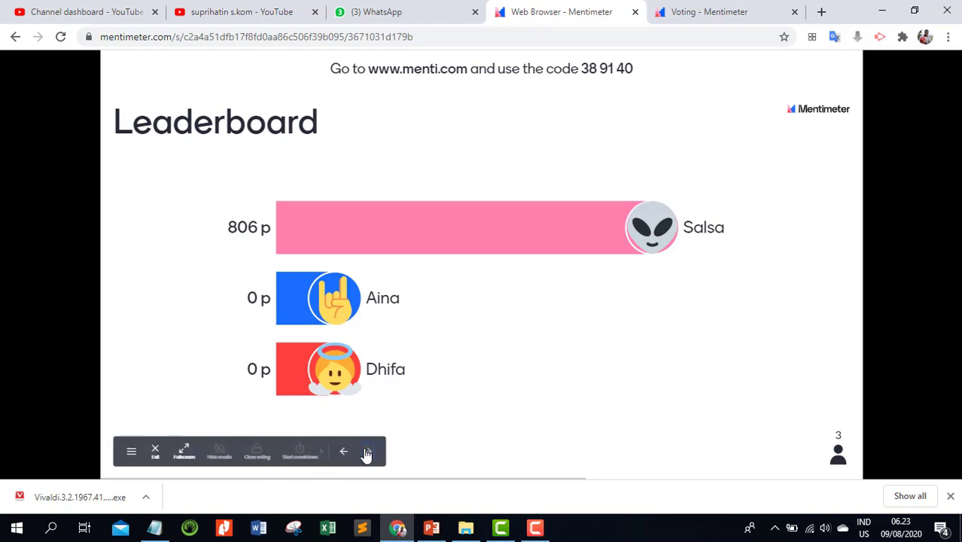
pyautogui.click(366, 452)
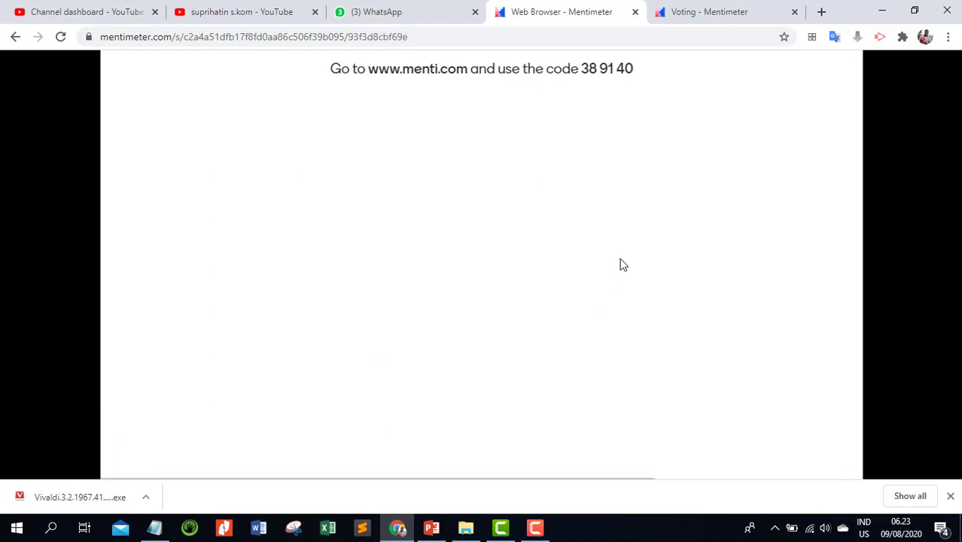
# Answer "Web Browser Buatan Google" with Chrome as participant and view the question's results in the presentation.
pyautogui.click(685, 8)
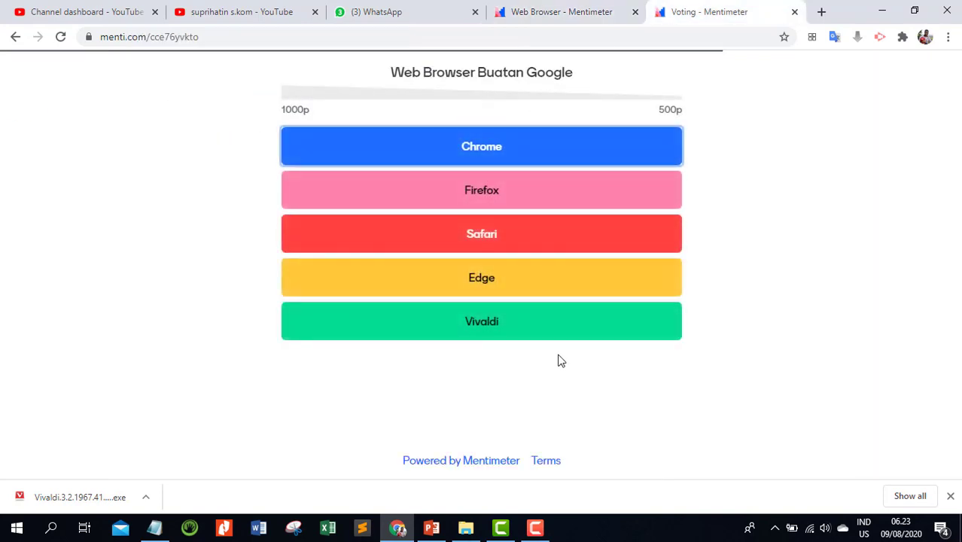
pyautogui.click(470, 146)
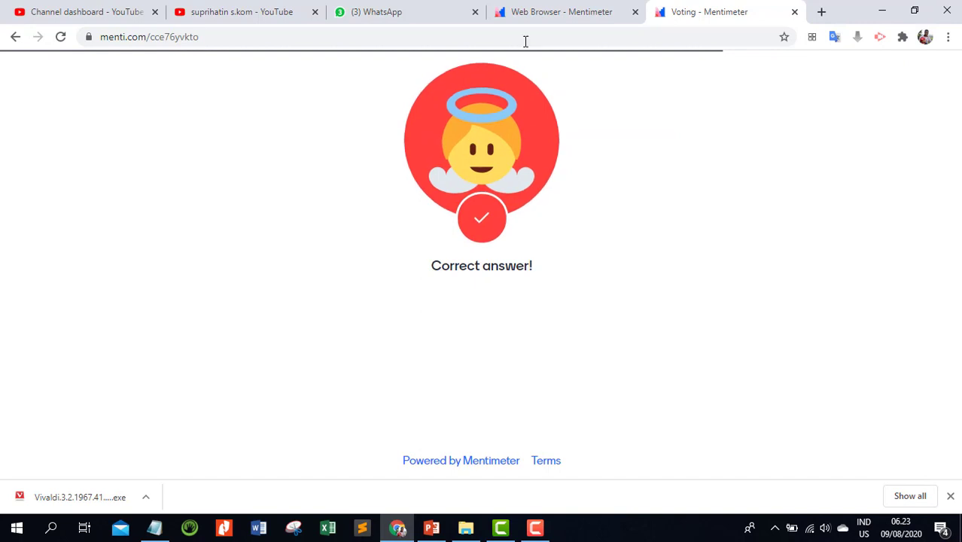
pyautogui.click(532, 12)
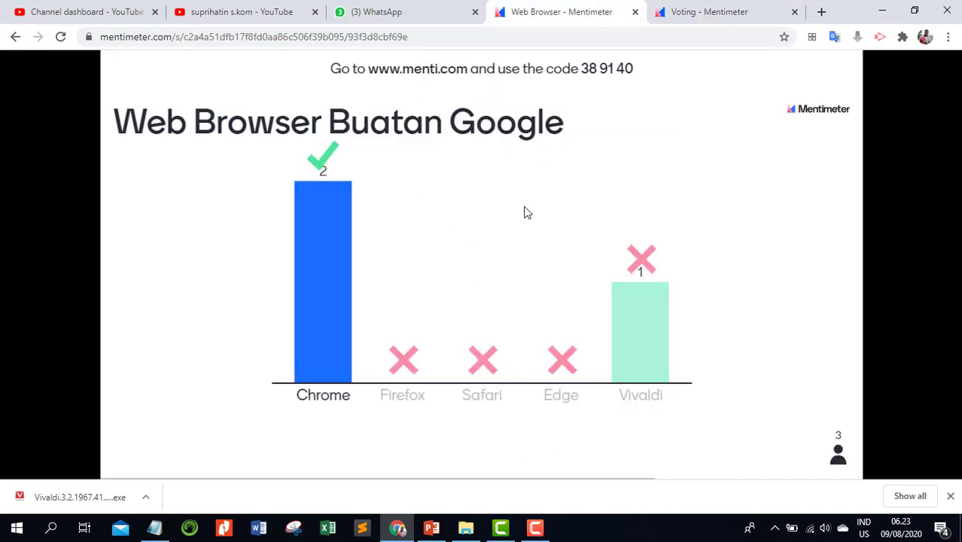